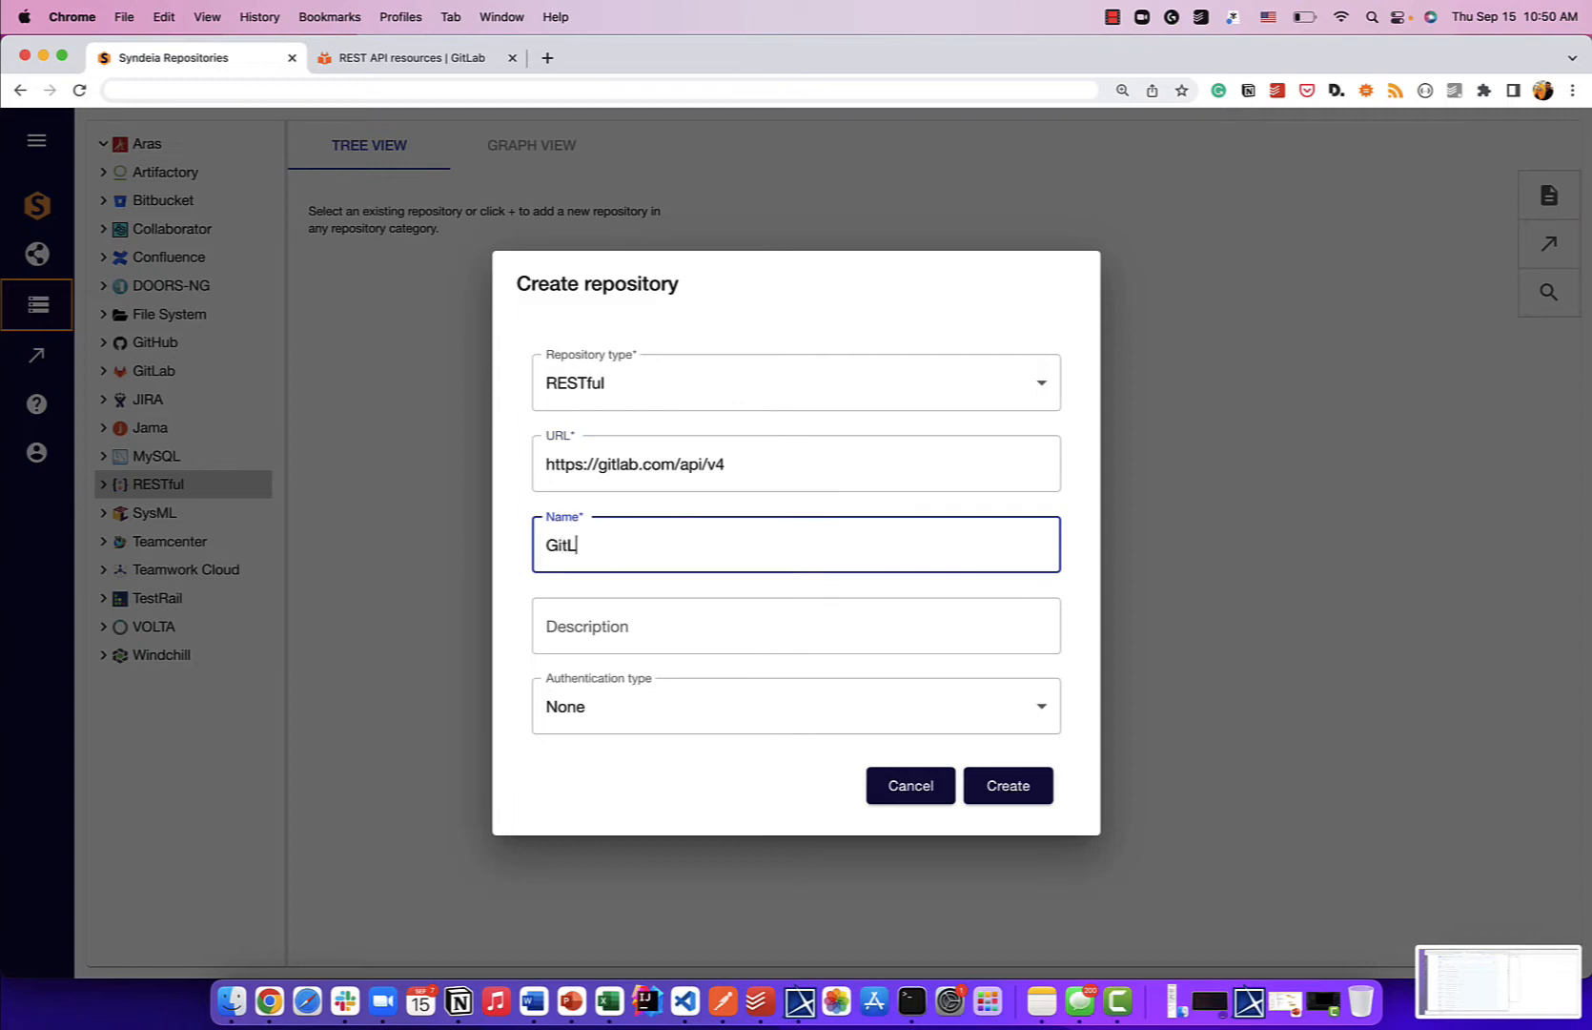
# Step: Complete the repository name as "GitLab RESTful" and enter the description "GItLab as a RESTful repository"
pyautogui.write('Tful')
pyautogui.click(598, 633)
pyautogui.write('Gl')
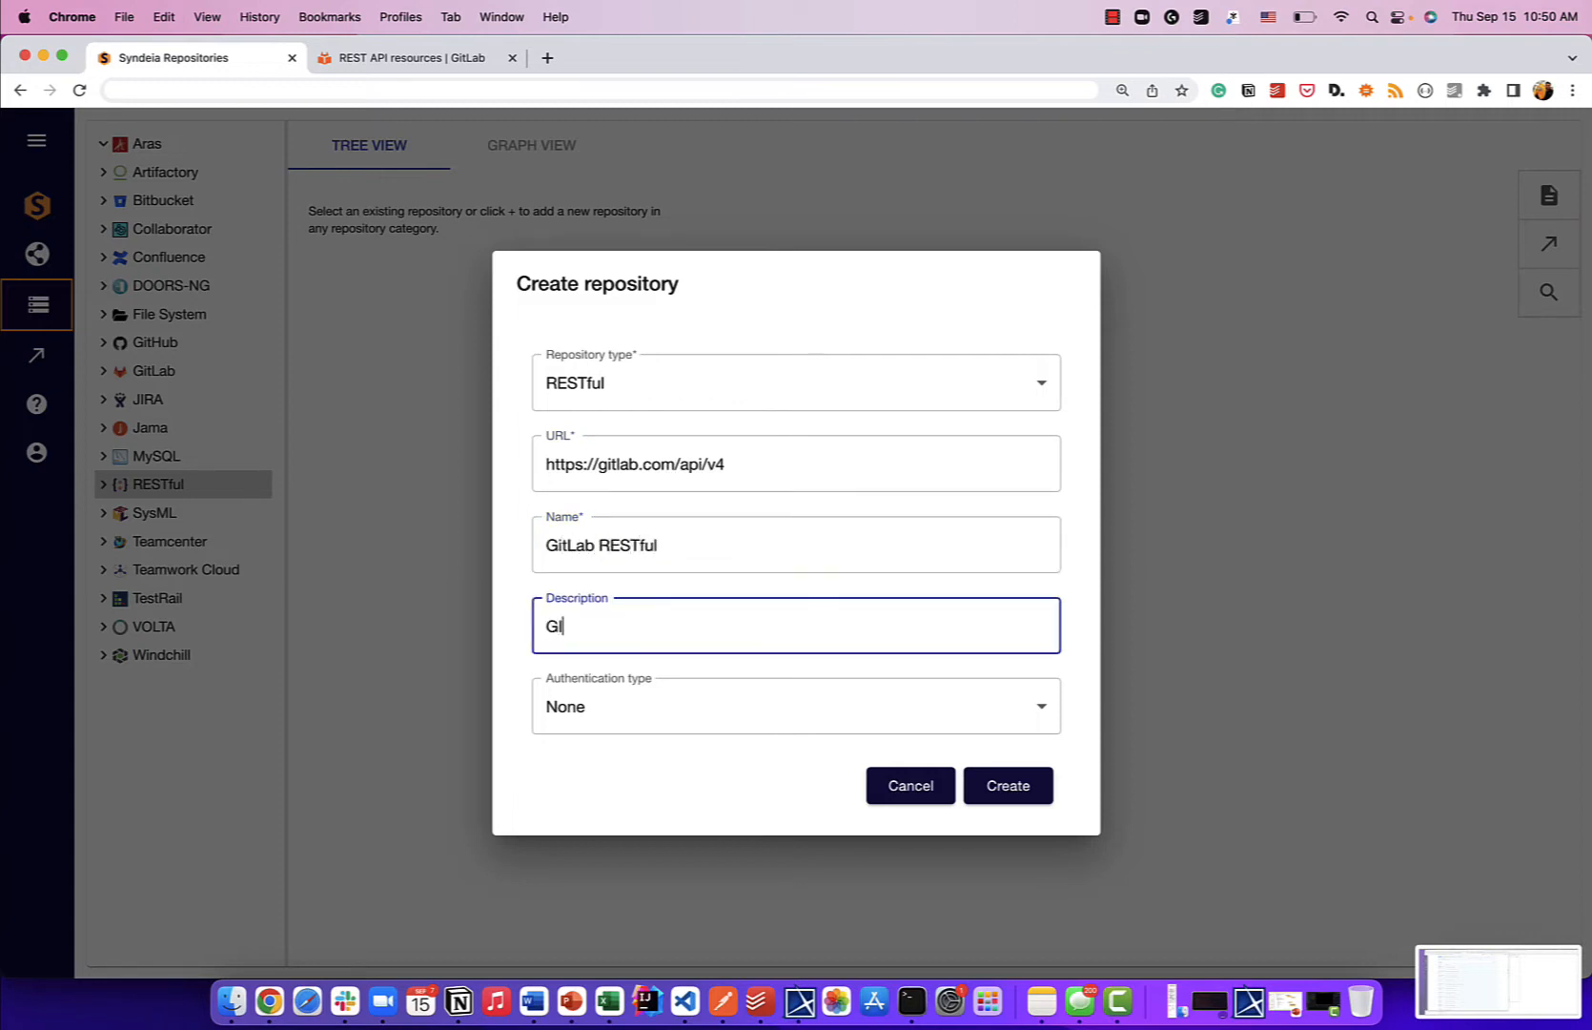
pyautogui.write('tLab as a RESTful rep')
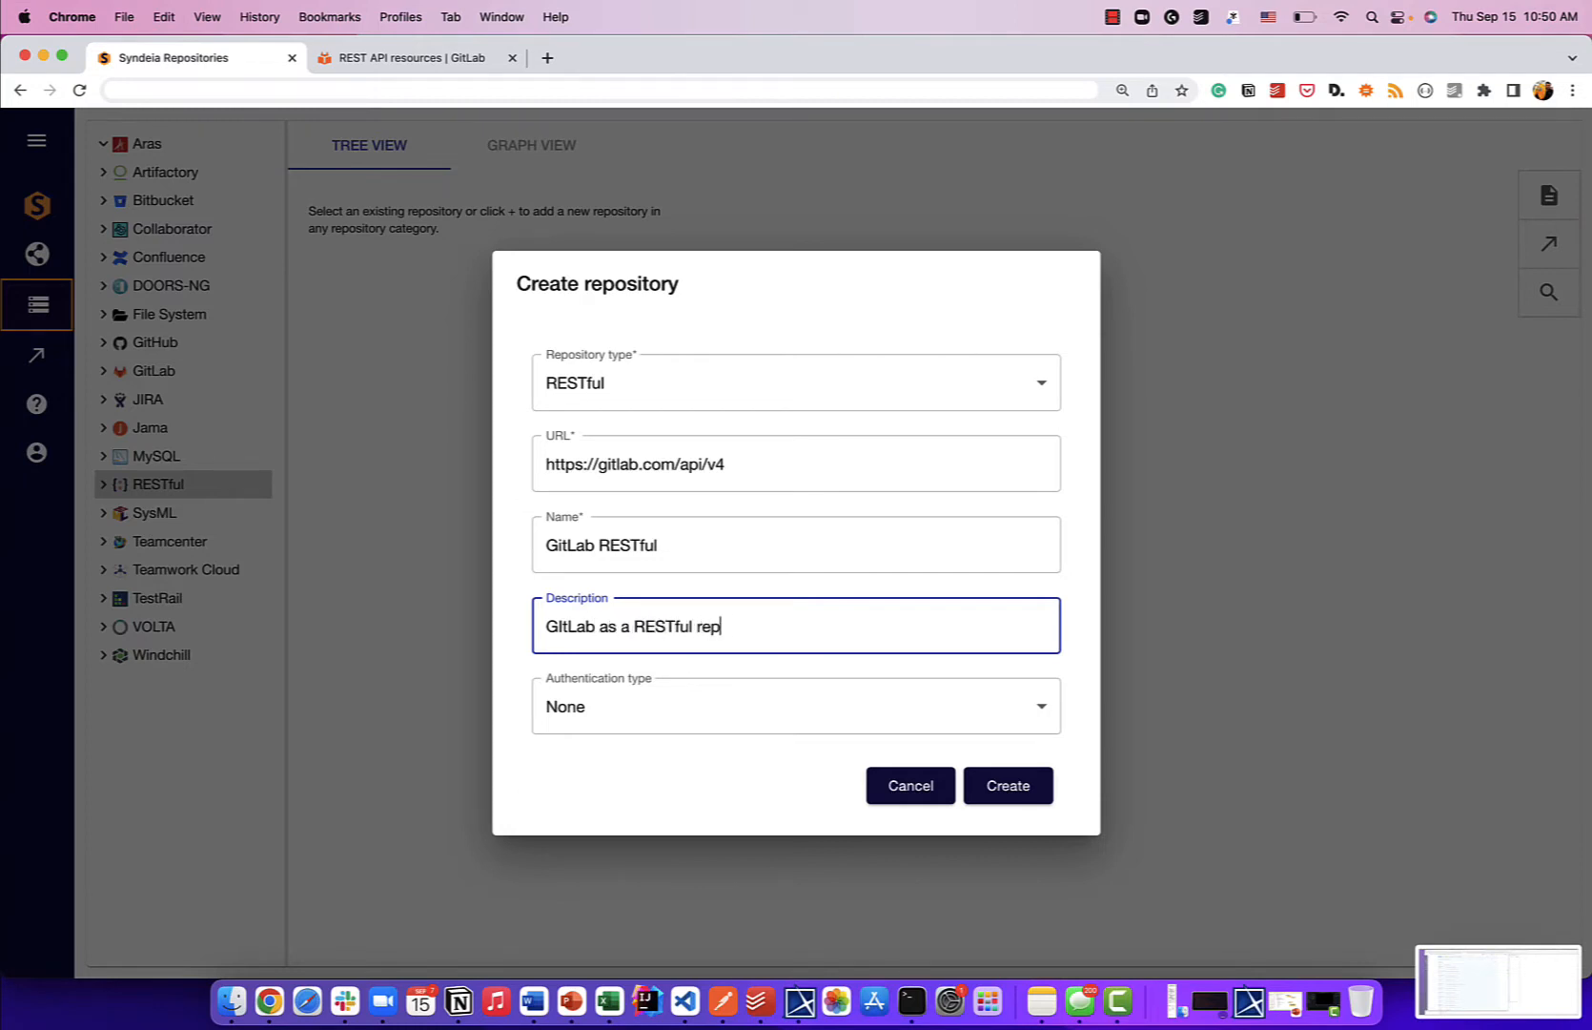
pyautogui.write('ository')
pyautogui.press('Tab')
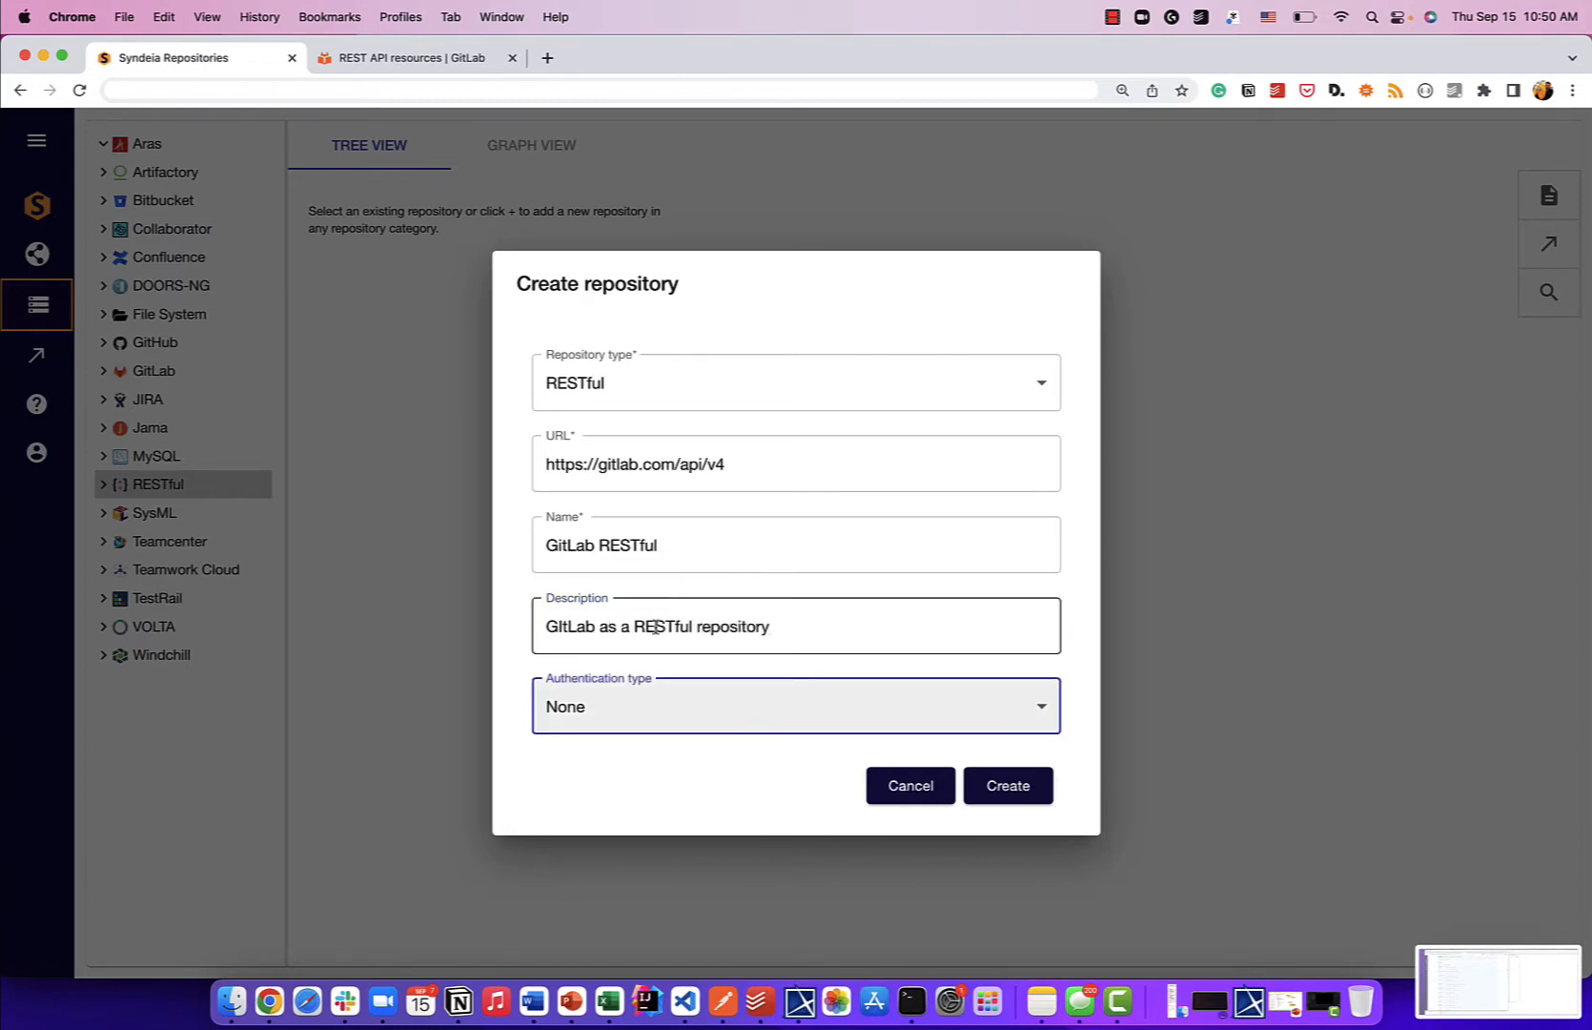
# Step: Set the authentication type to Bearer, paste the access token into the Token field and create the repository
pyautogui.click(627, 714)
pyautogui.click(581, 780)
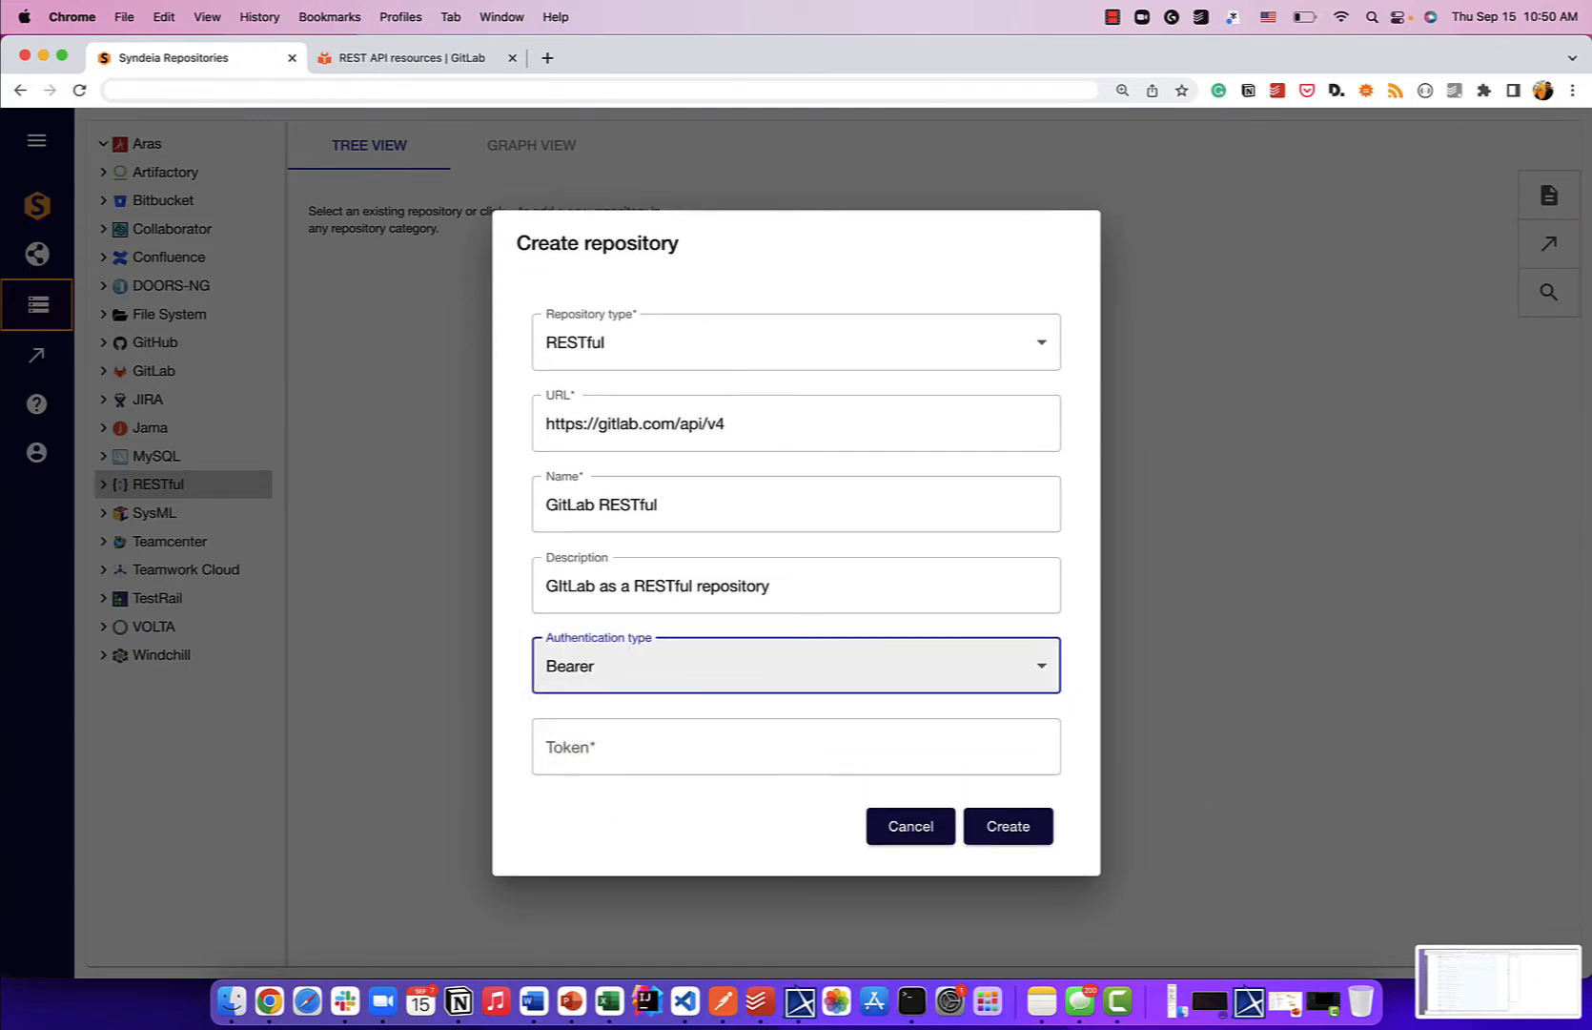
pyautogui.click(611, 743)
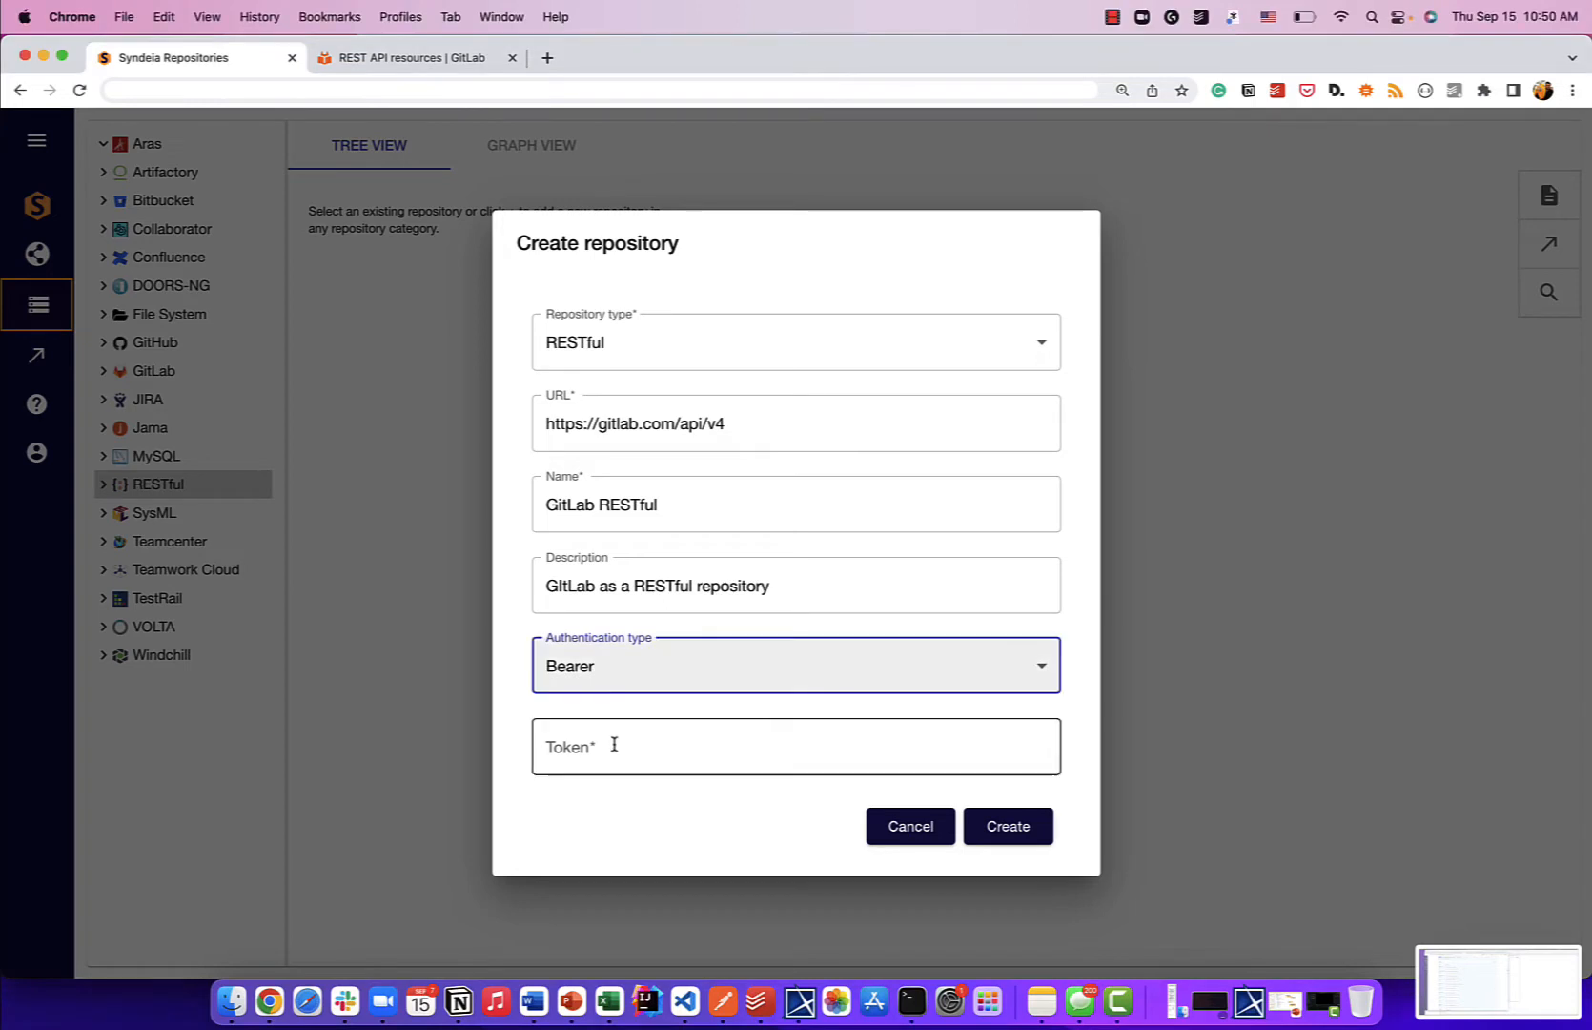
pyautogui.press('super+v')
pyautogui.click(1001, 827)
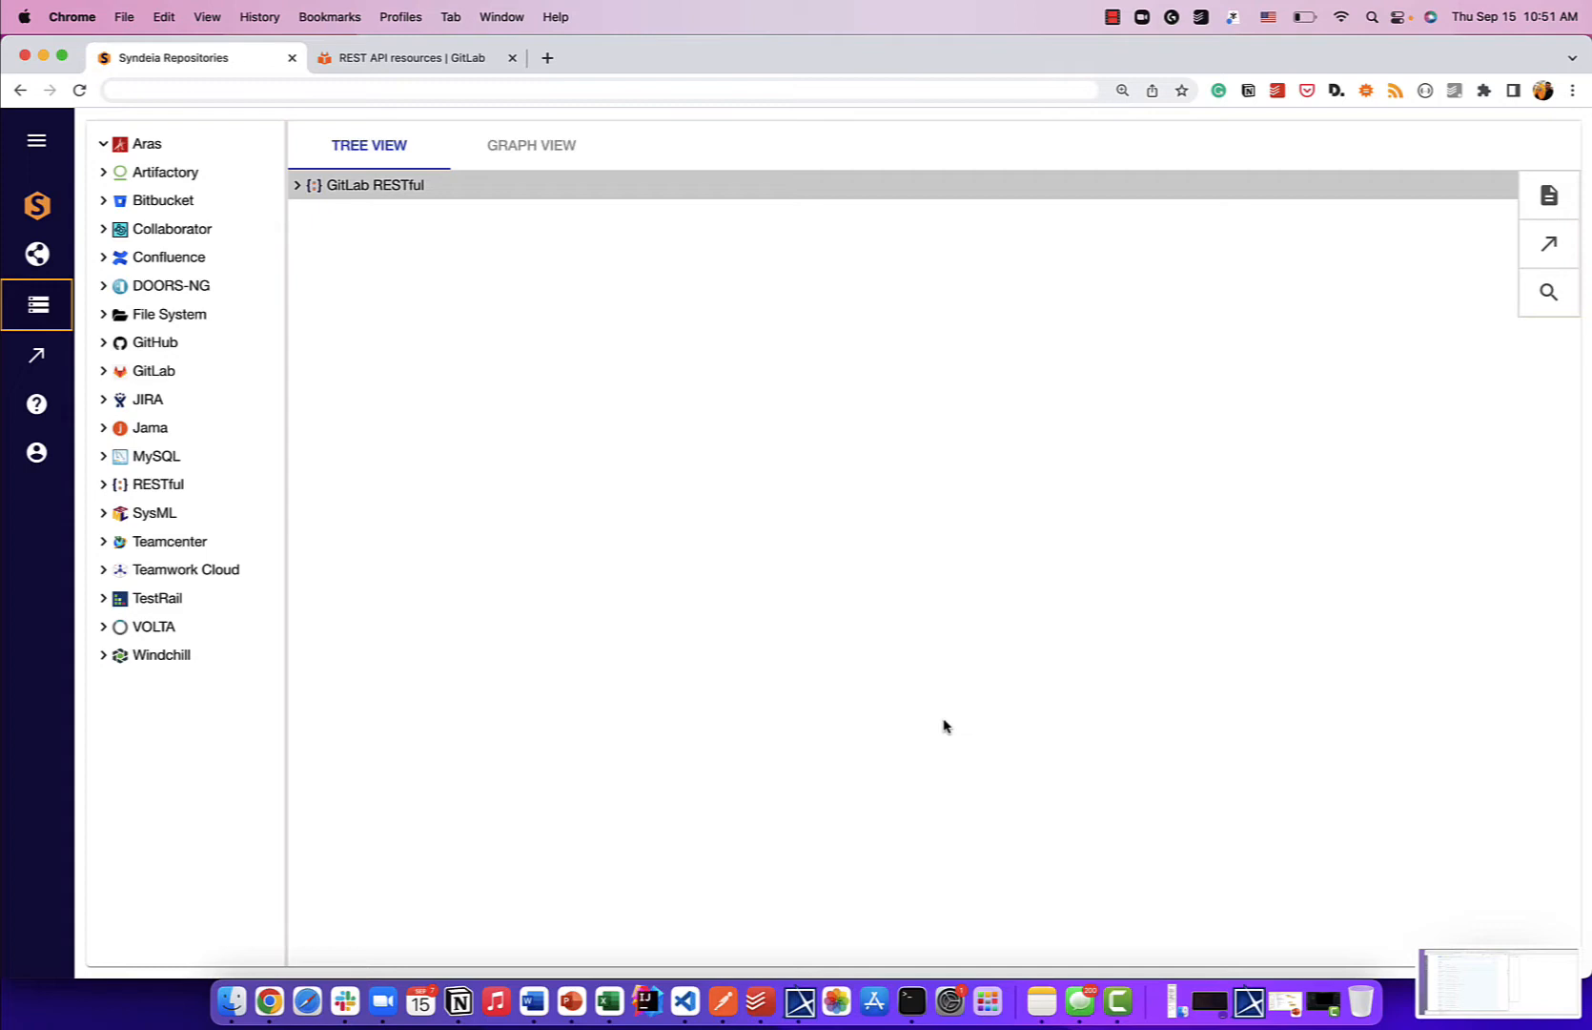
# Step: Expand the GitLab RESTful repository and open the requests list in its RESTful collections and requests manager
pyautogui.click(299, 187)
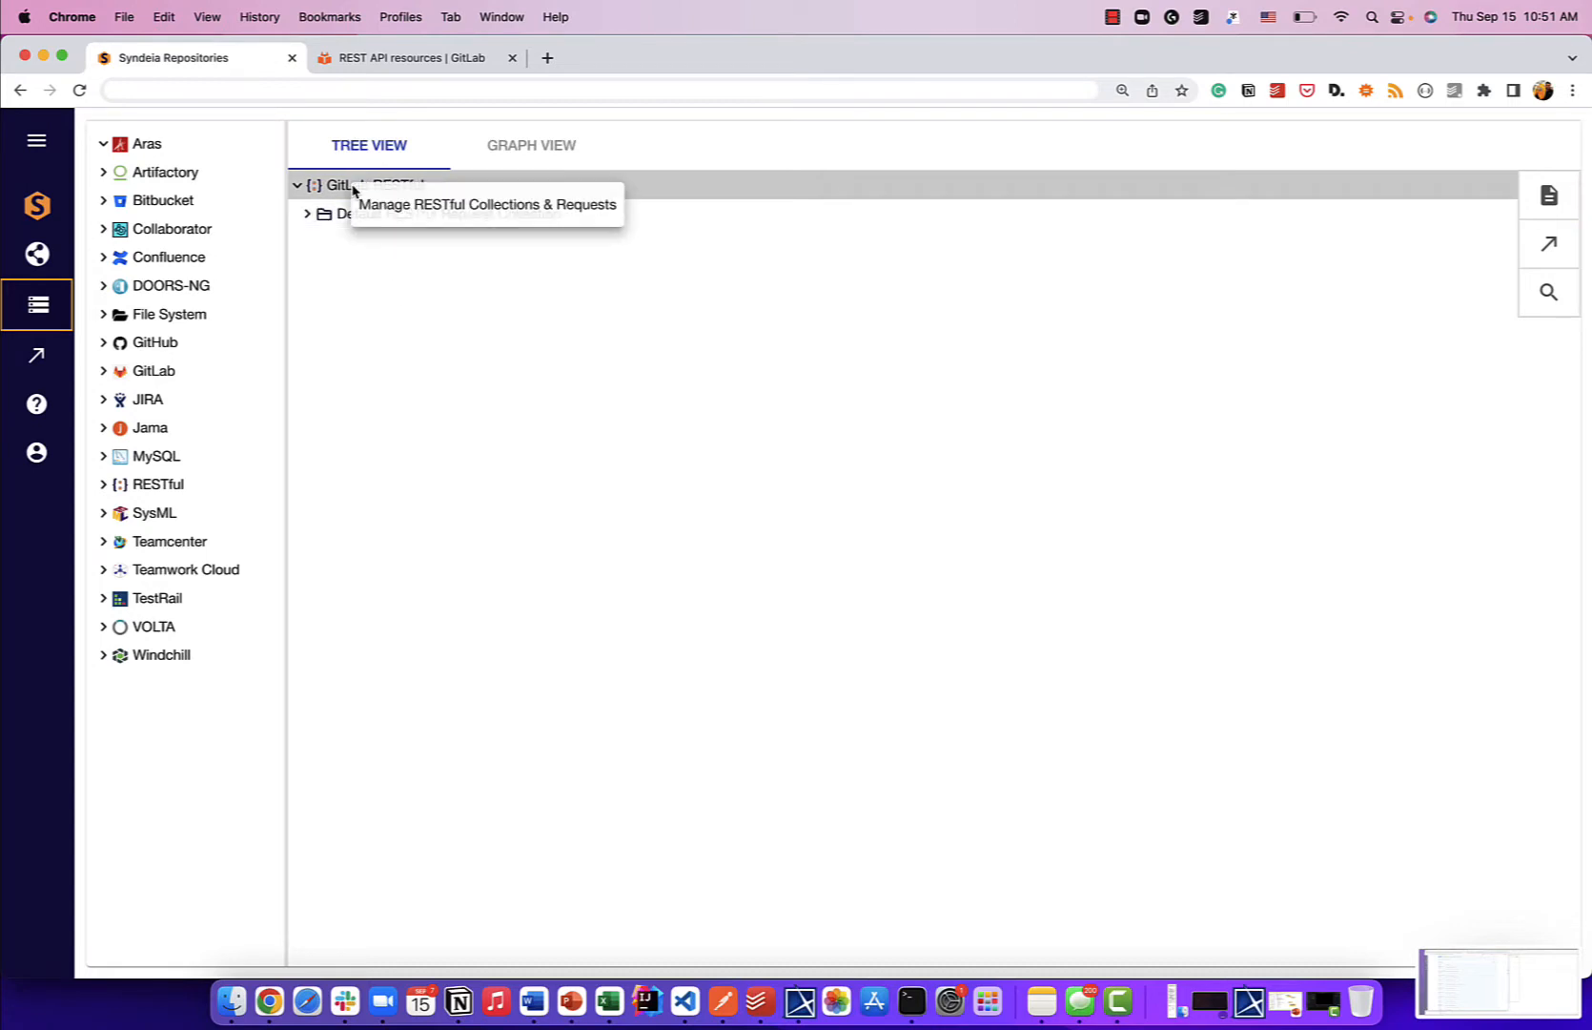
pyautogui.click(379, 216)
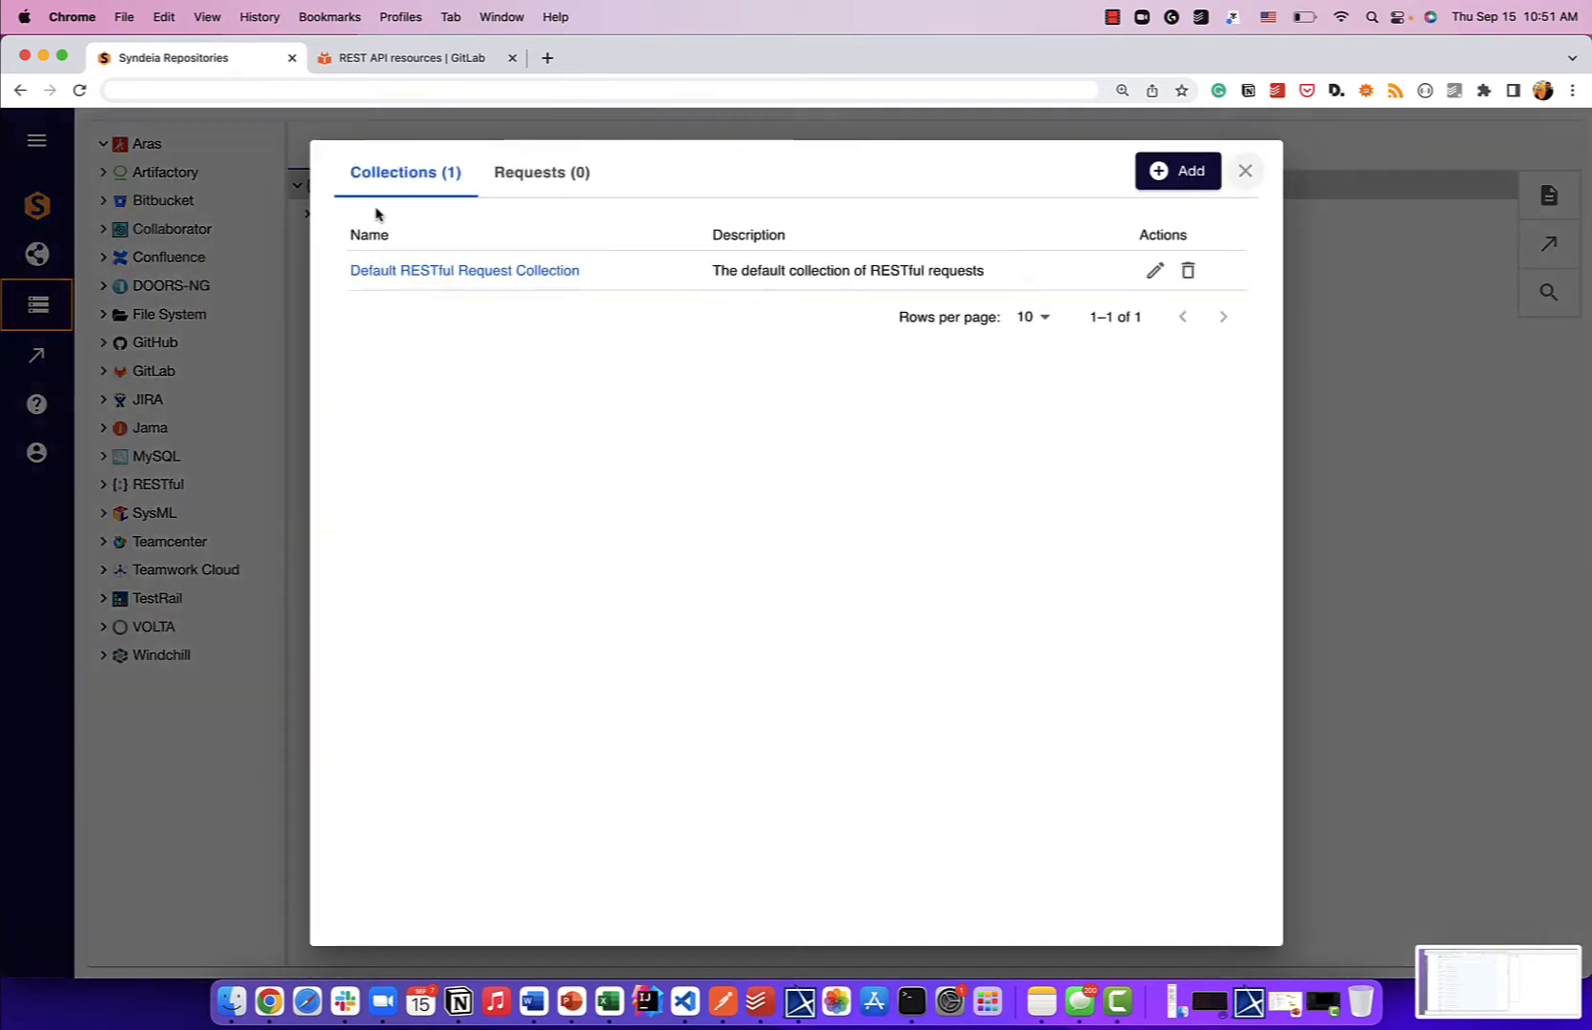
pyautogui.click(541, 186)
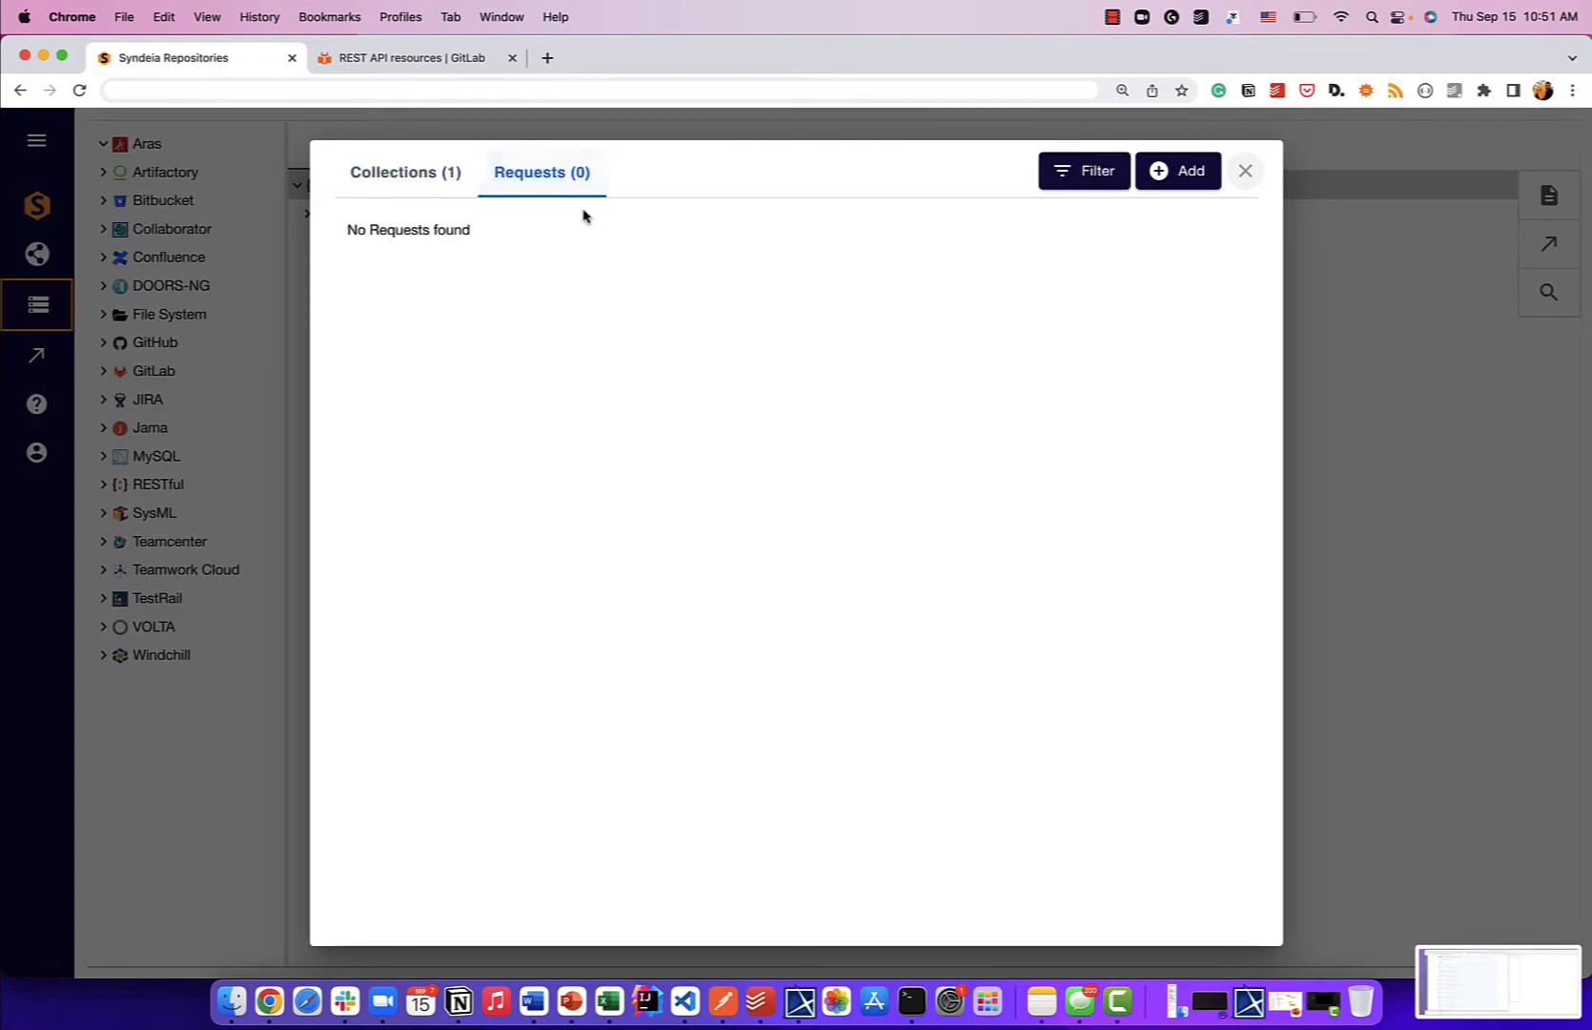
# Step: Add a GET request named "Get all namespaces", described as "Request to get all namespaces", with the URL path "namespaces"
pyautogui.click(1201, 169)
pyautogui.click(538, 274)
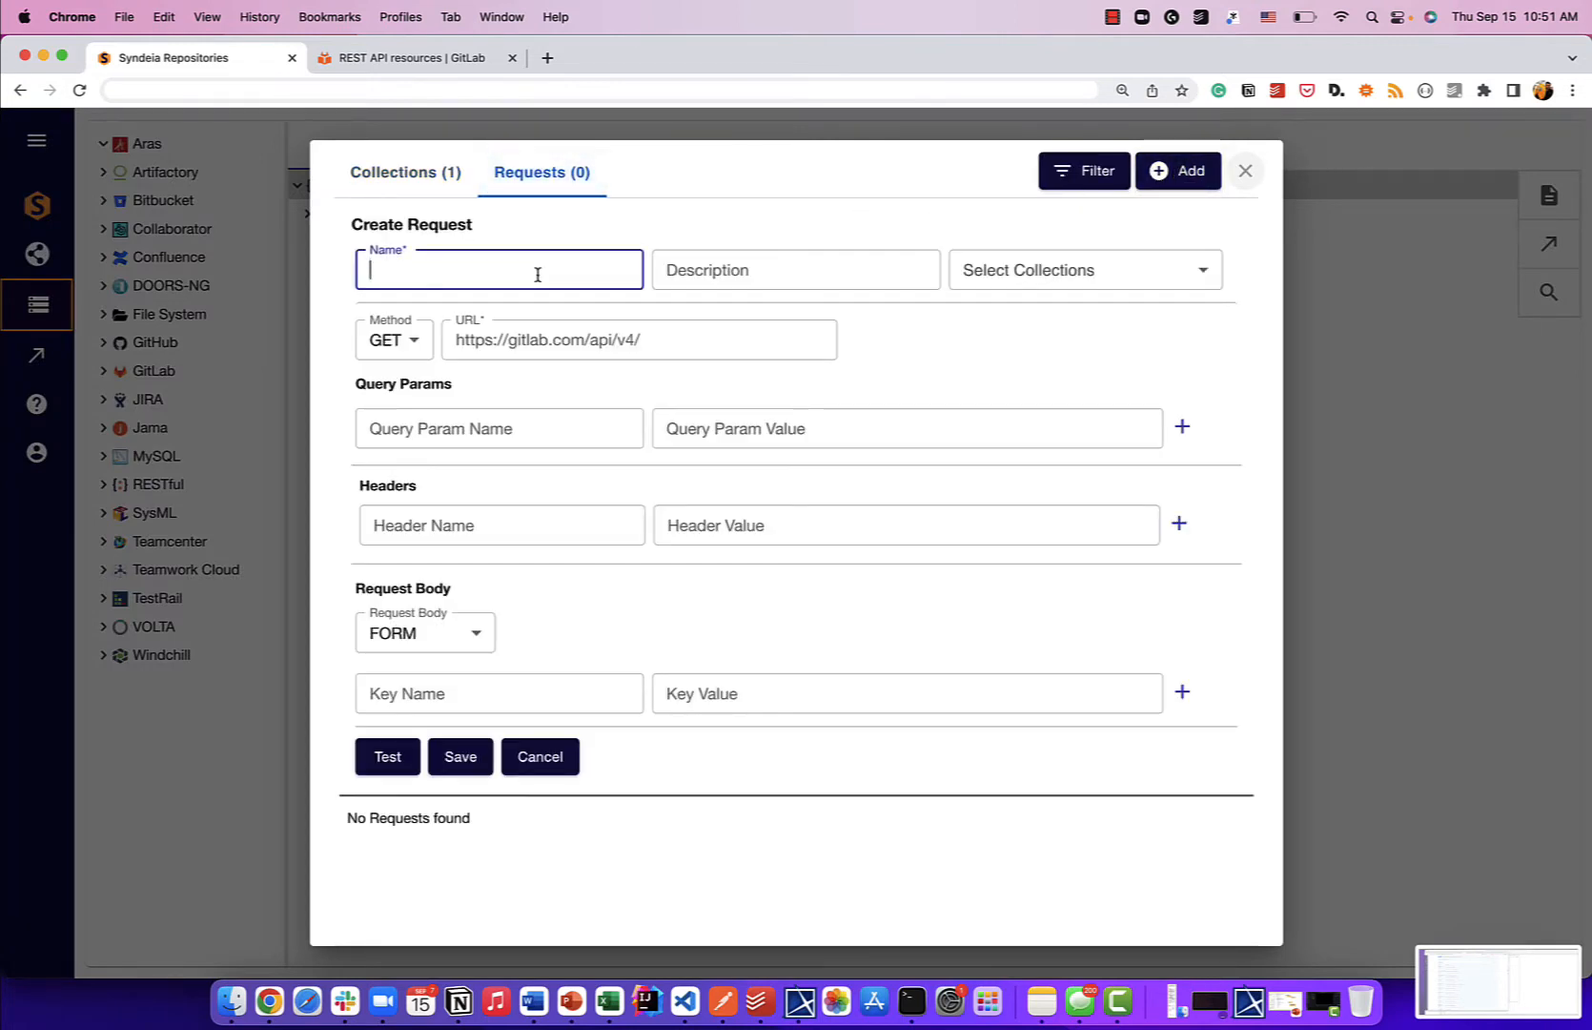
pyautogui.write('Get all namespaces')
pyautogui.press('Tab')
pyautogui.write('e')
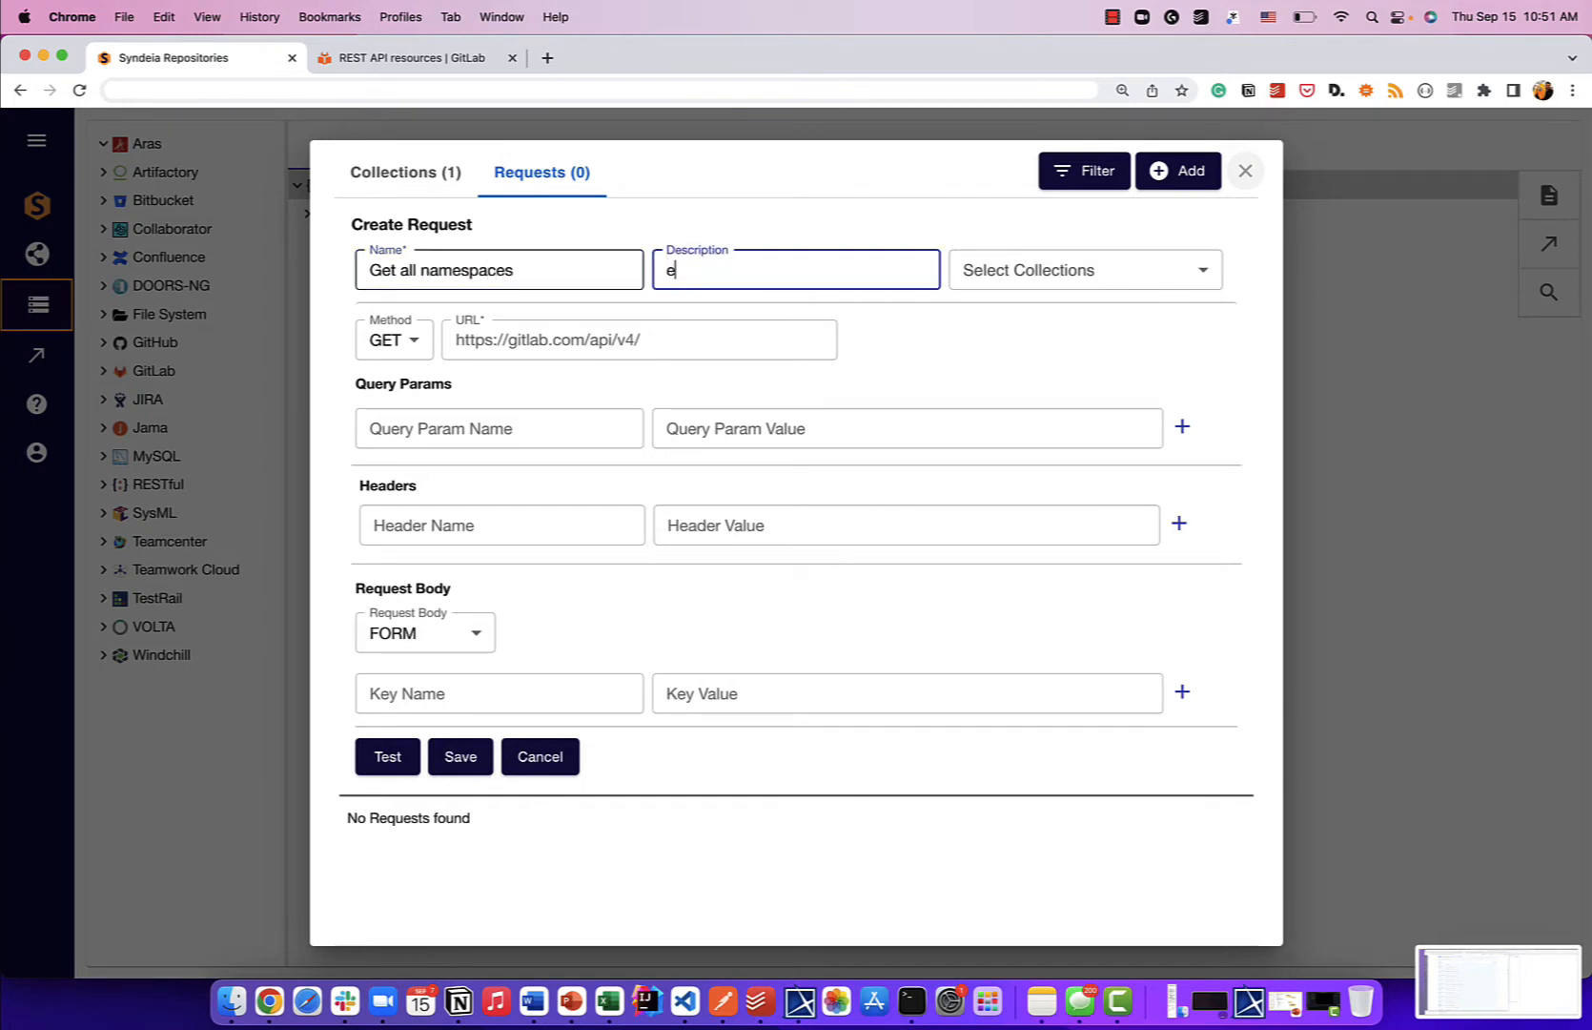
pyautogui.write('equest to get all namespaces')
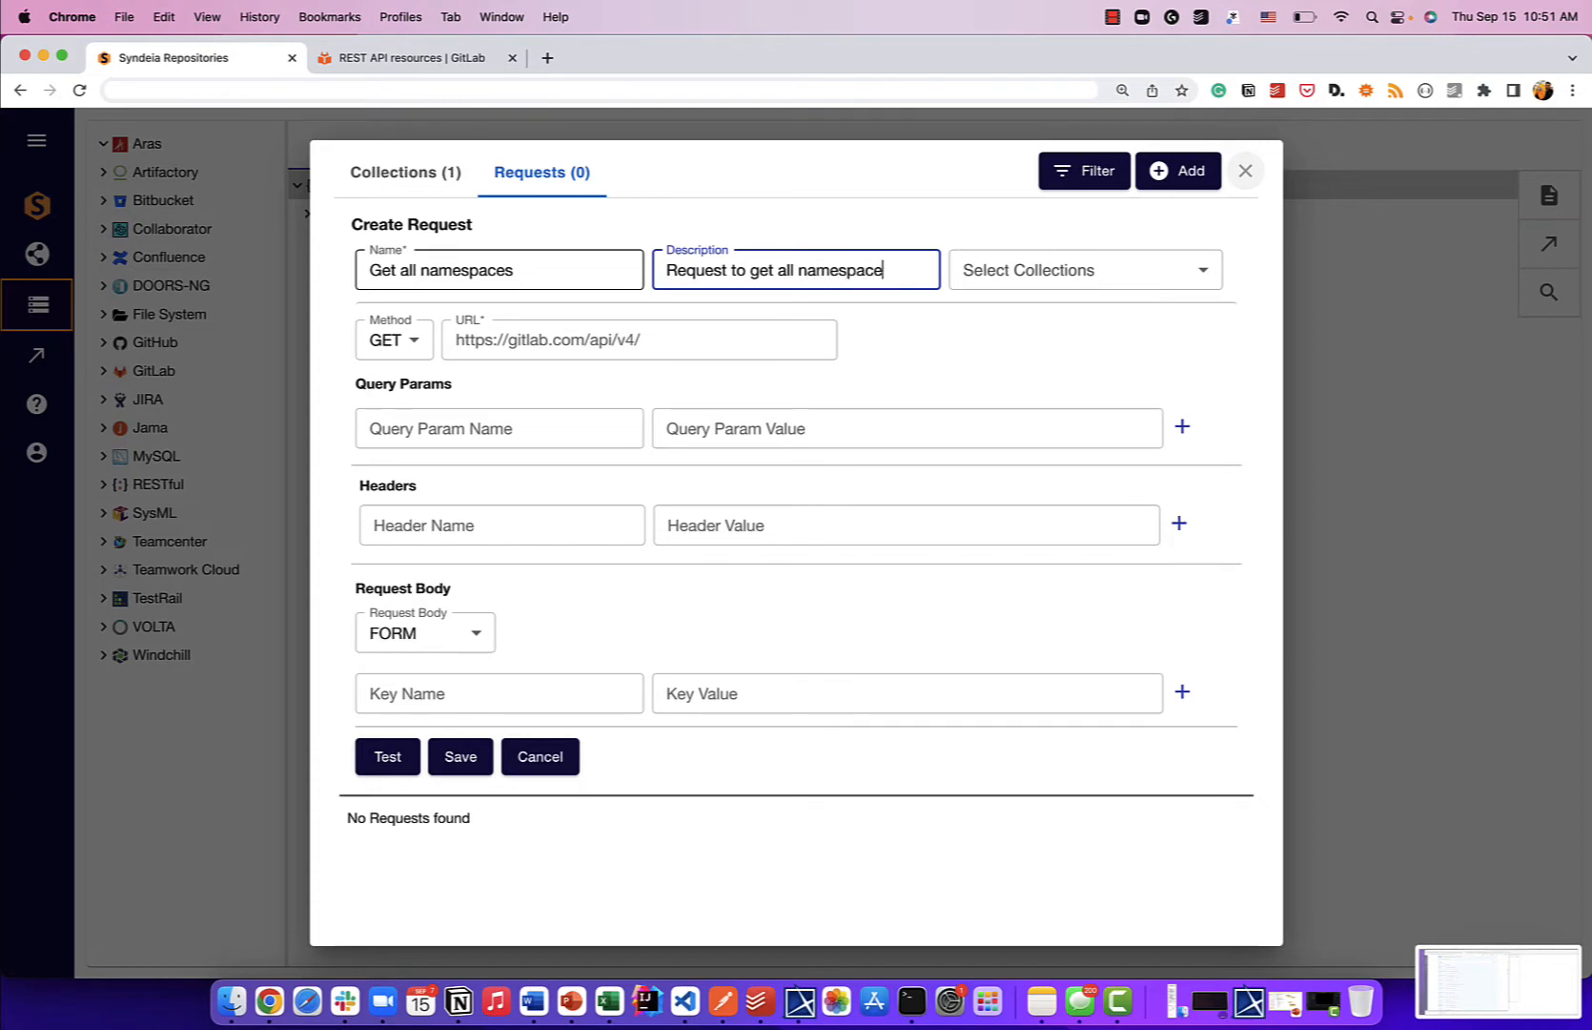
pyautogui.click(734, 341)
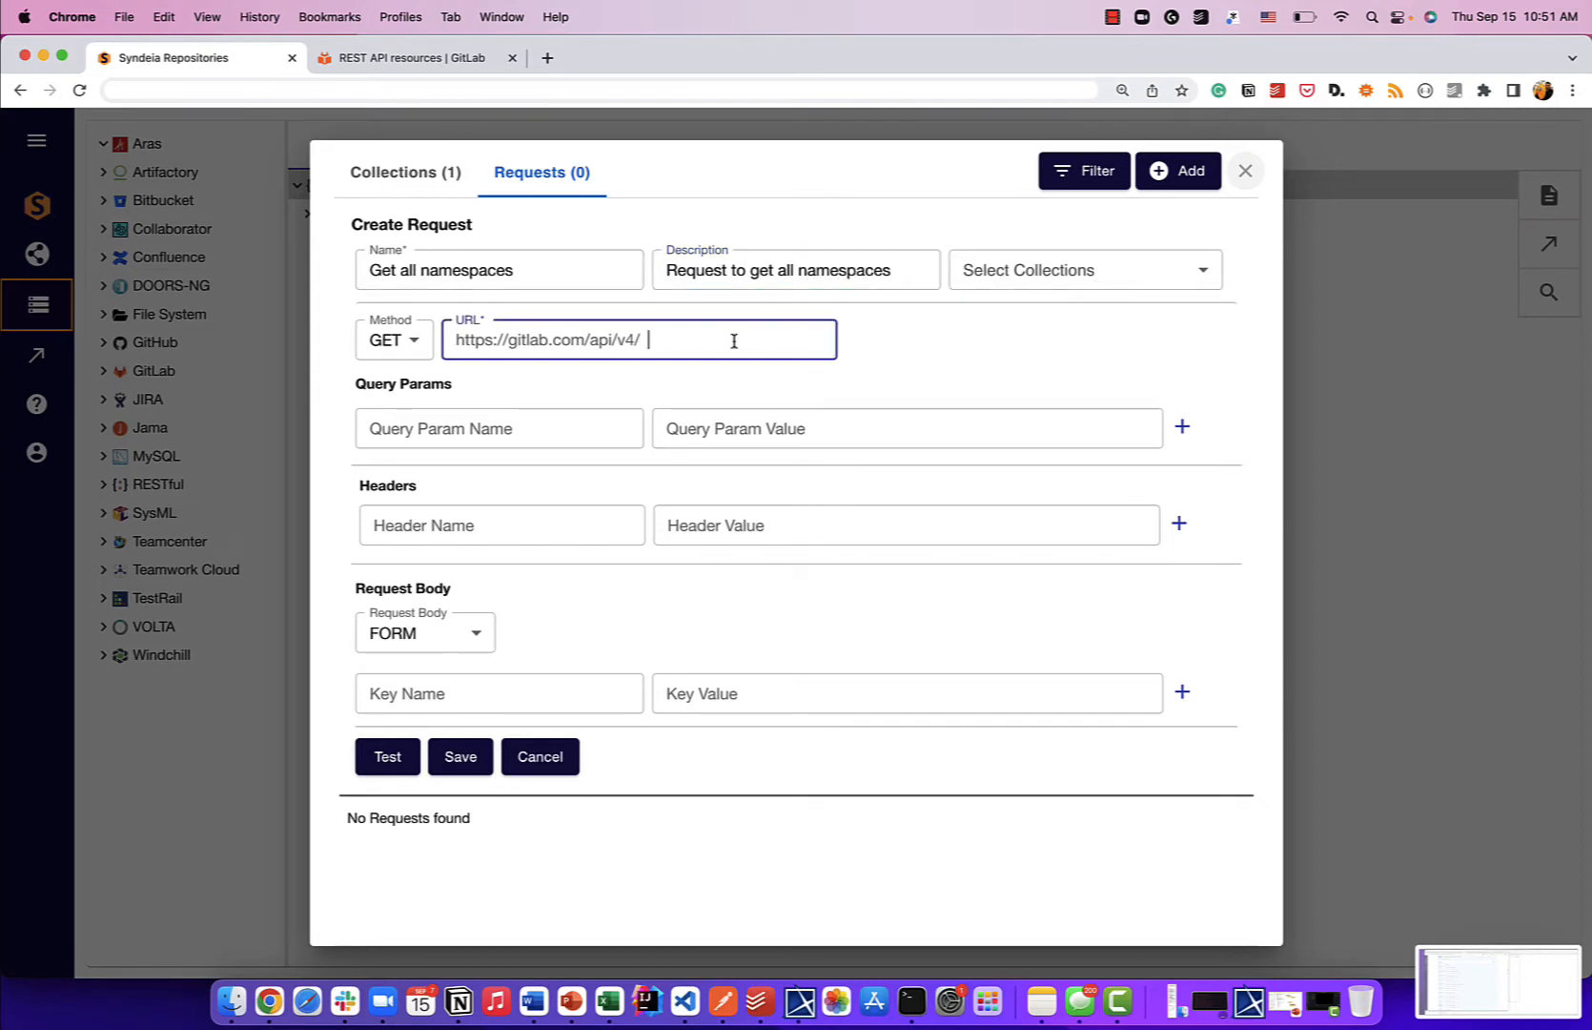
pyautogui.write('namespaces')
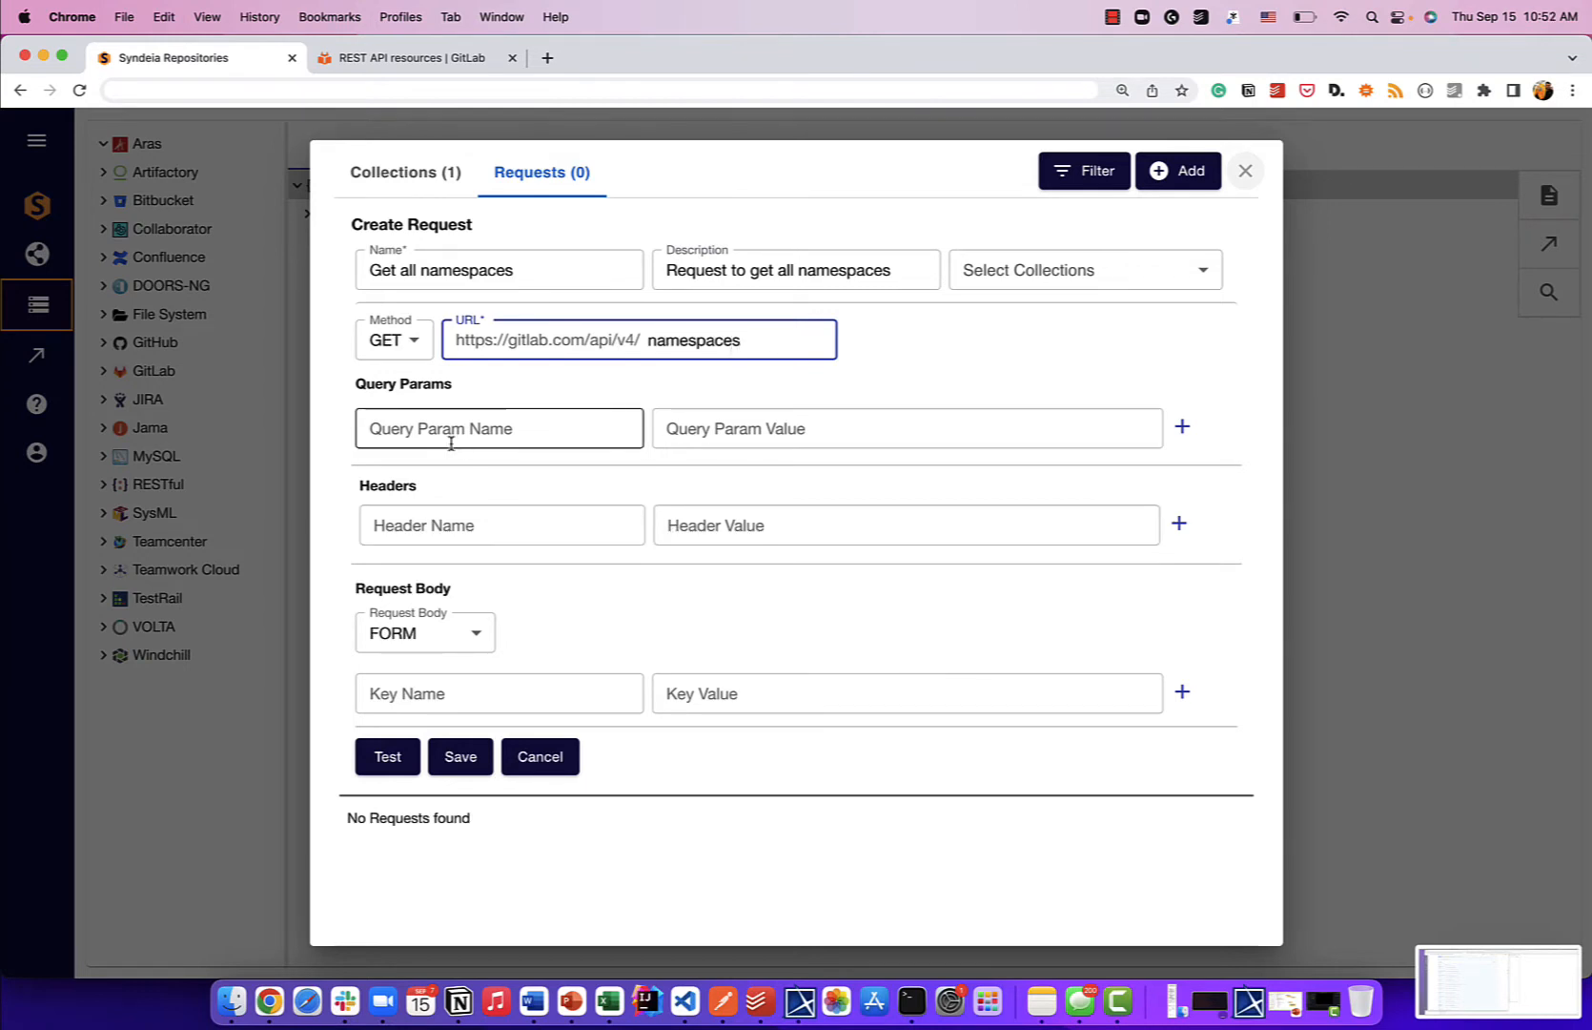
# Step: Test the namespaces request, look through its JSON response and save the request
pyautogui.click(387, 756)
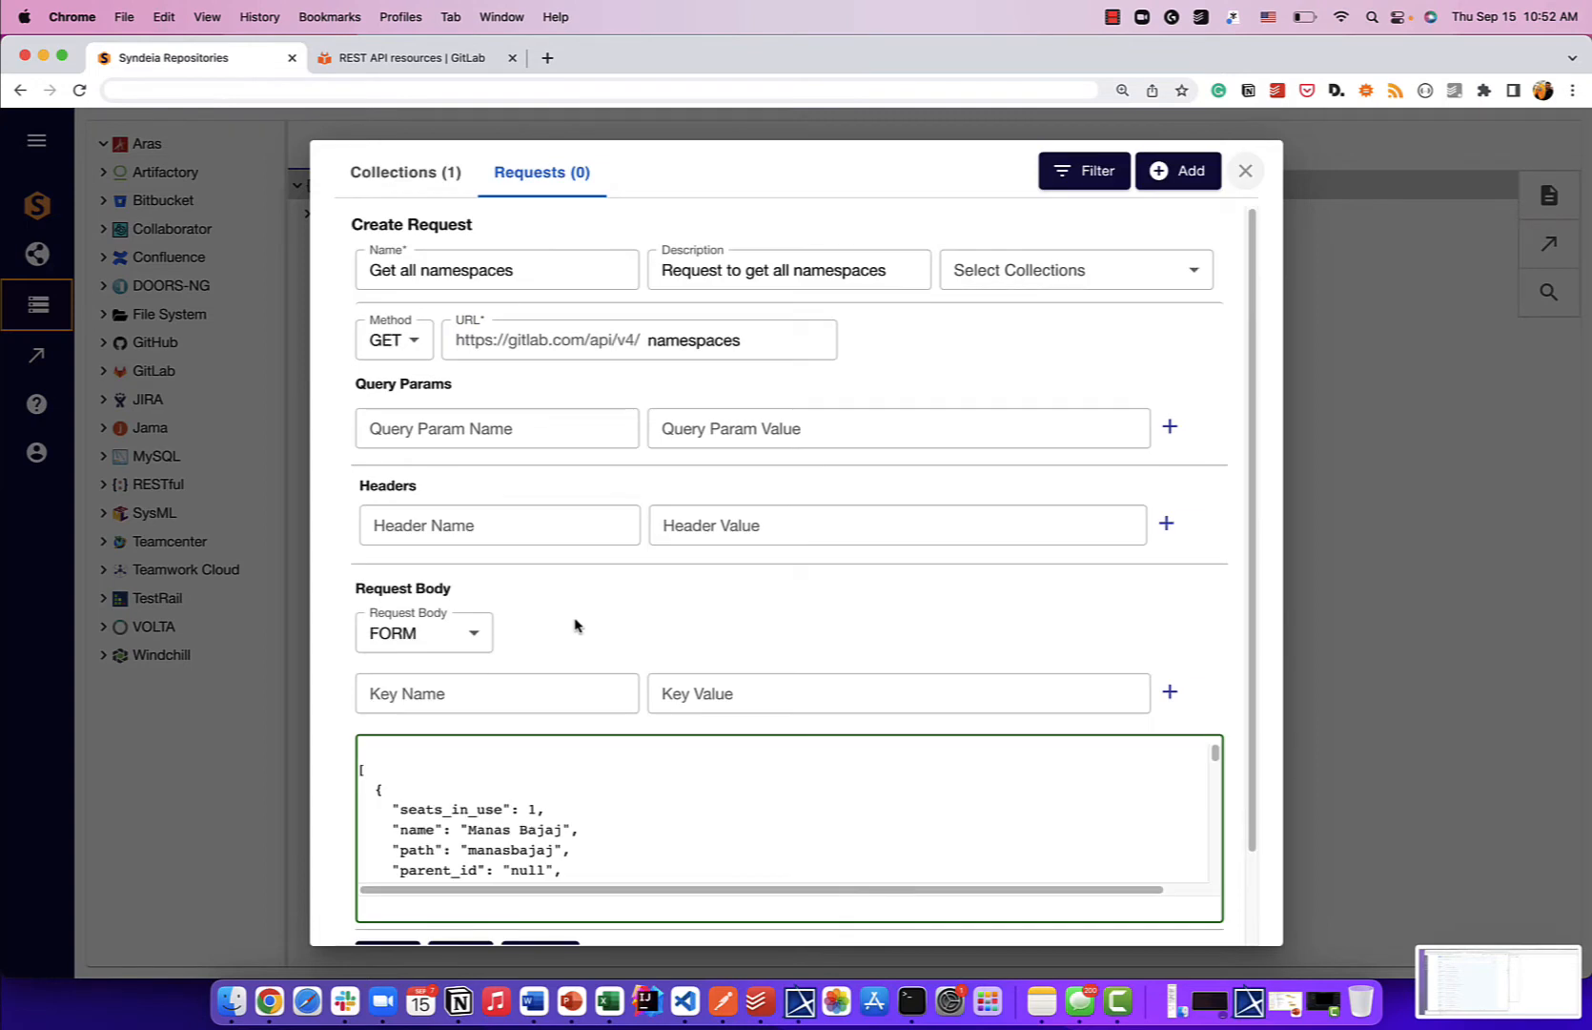
pyautogui.scroll(-2, 576, 624)
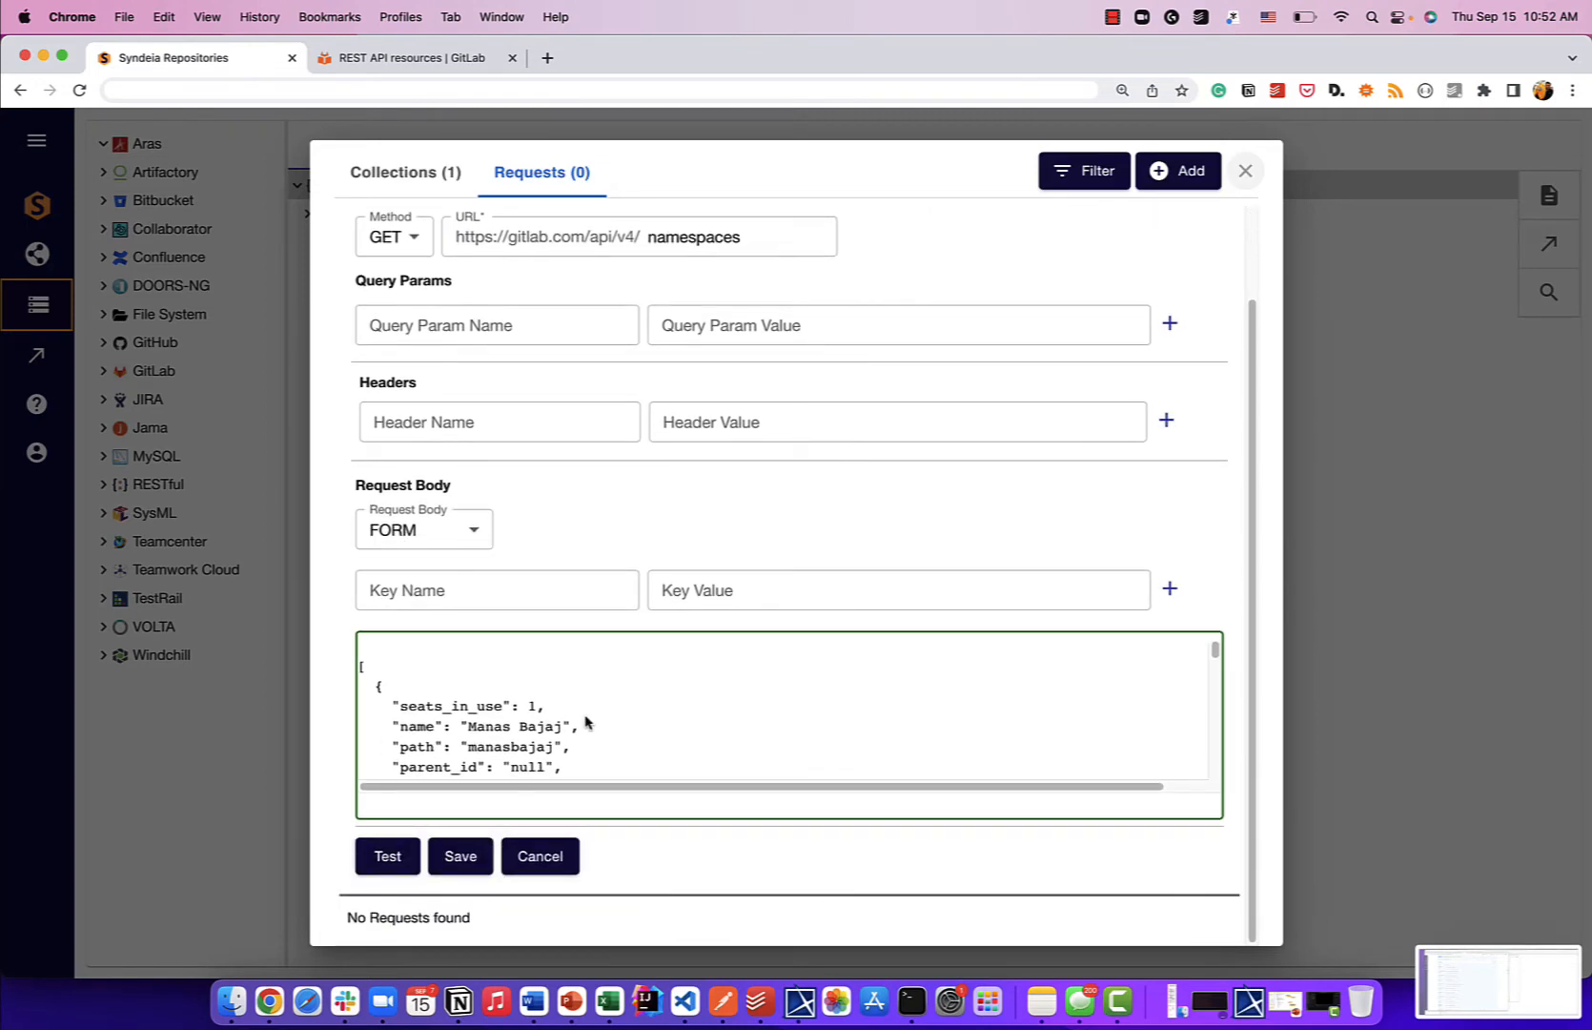
pyautogui.scroll(-1, 589, 722)
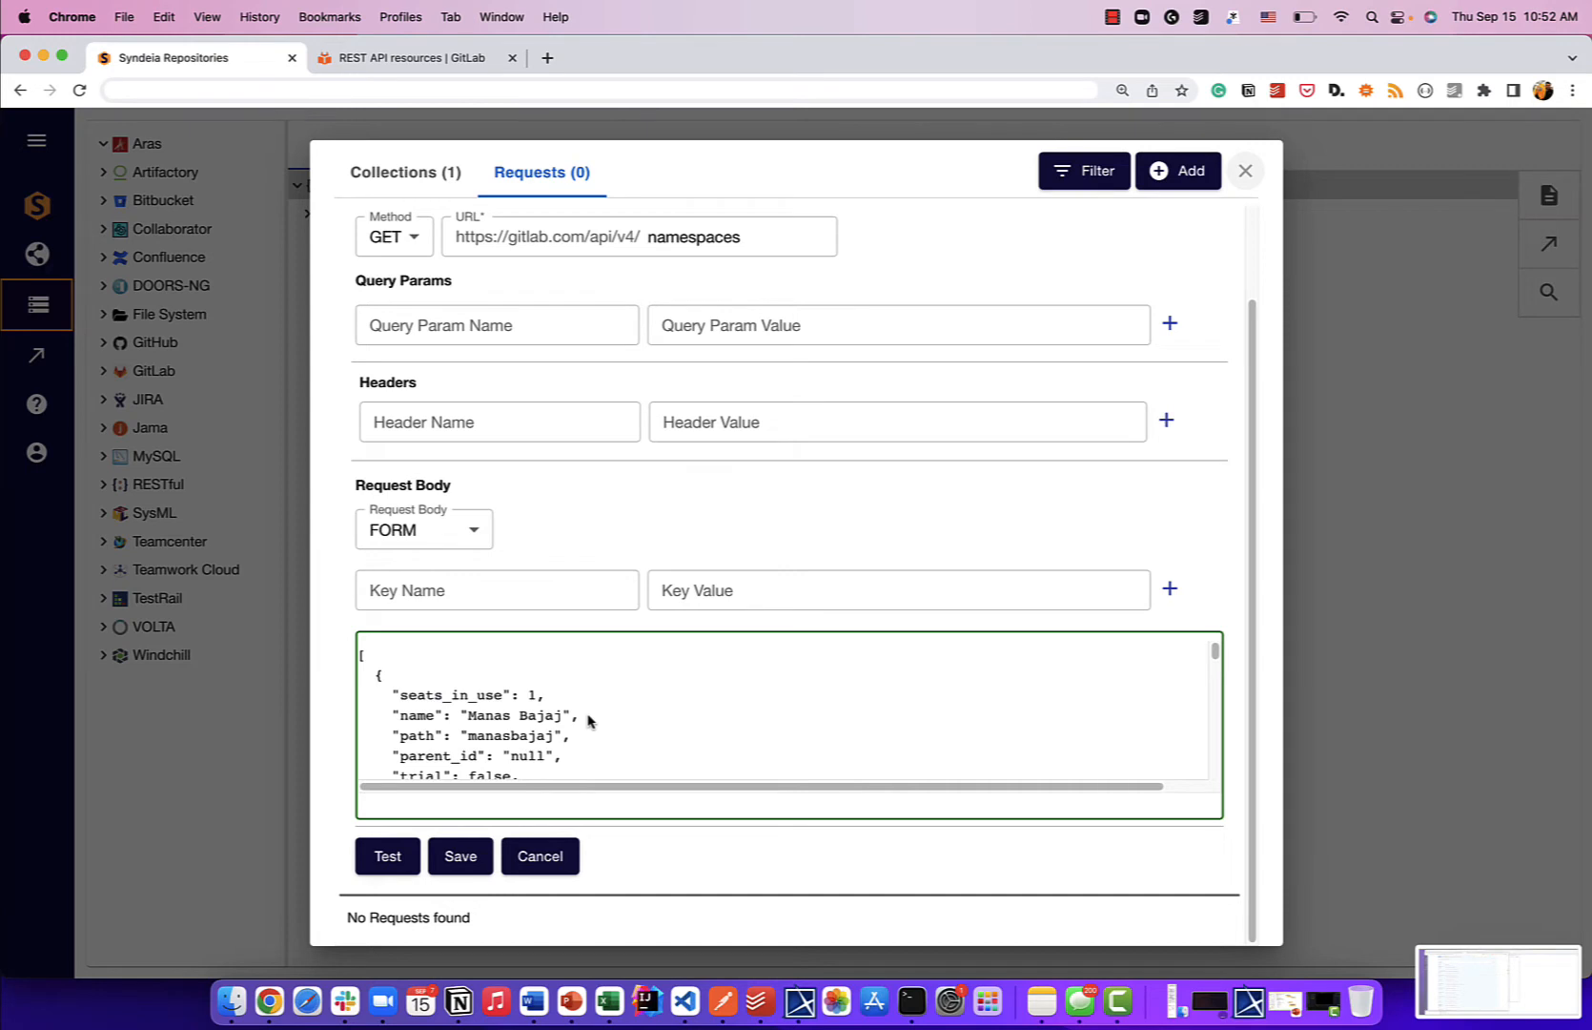
pyautogui.scroll(-10, 589, 720)
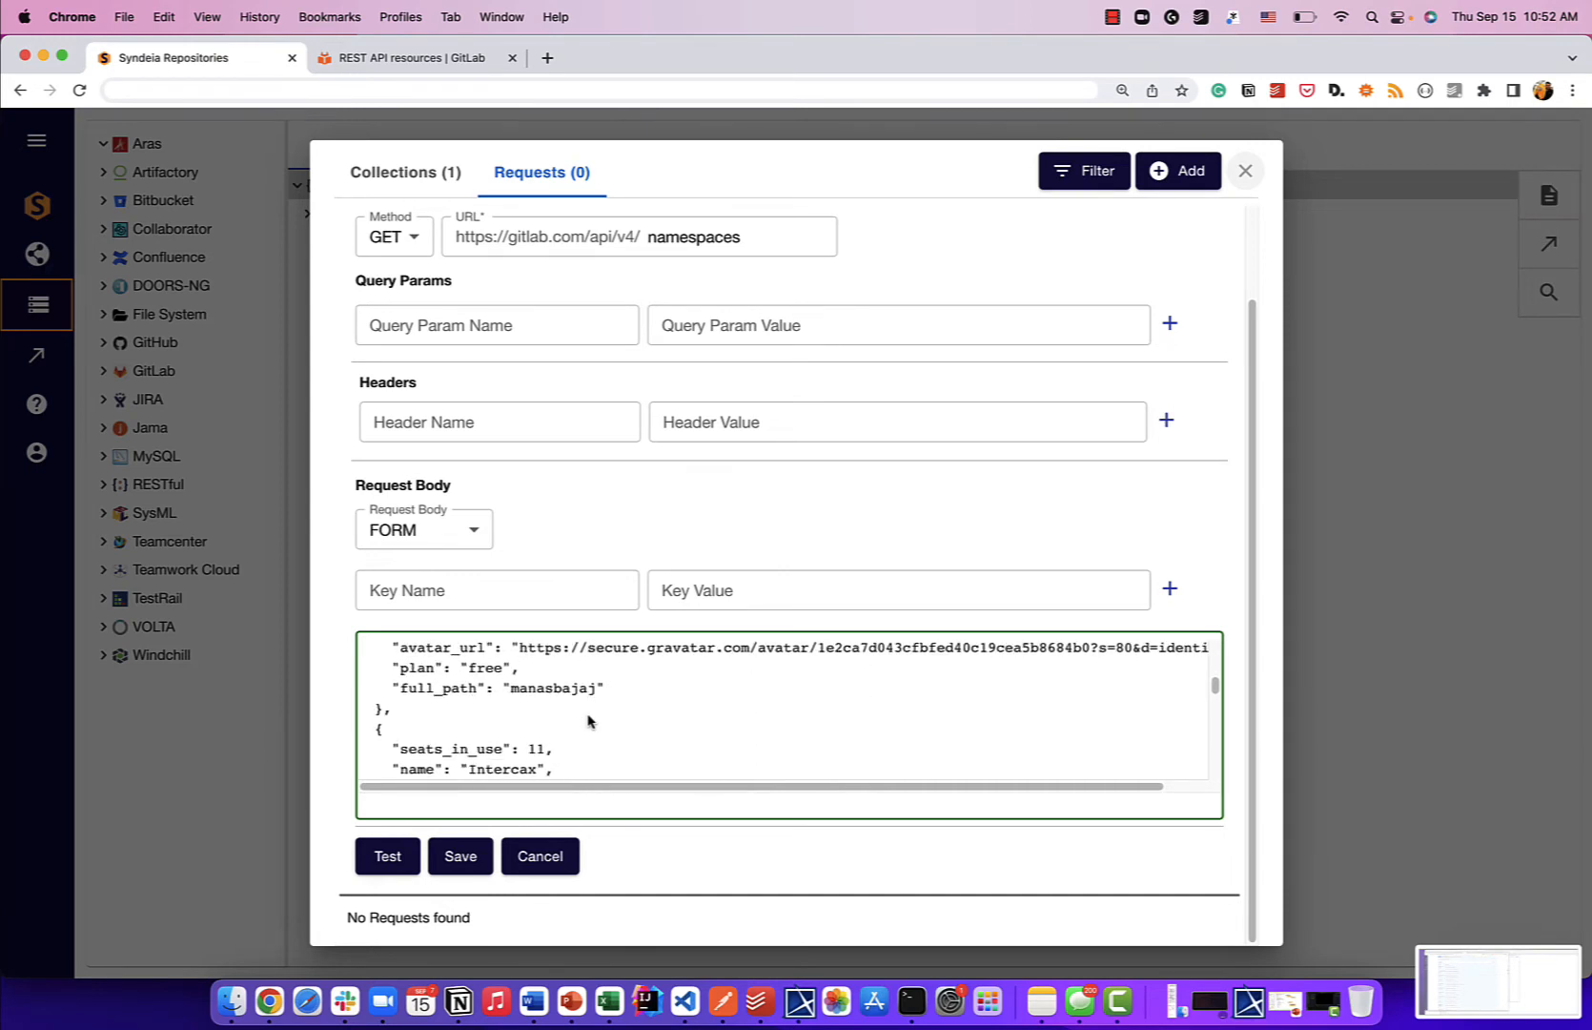
pyautogui.scroll(-3, 588, 721)
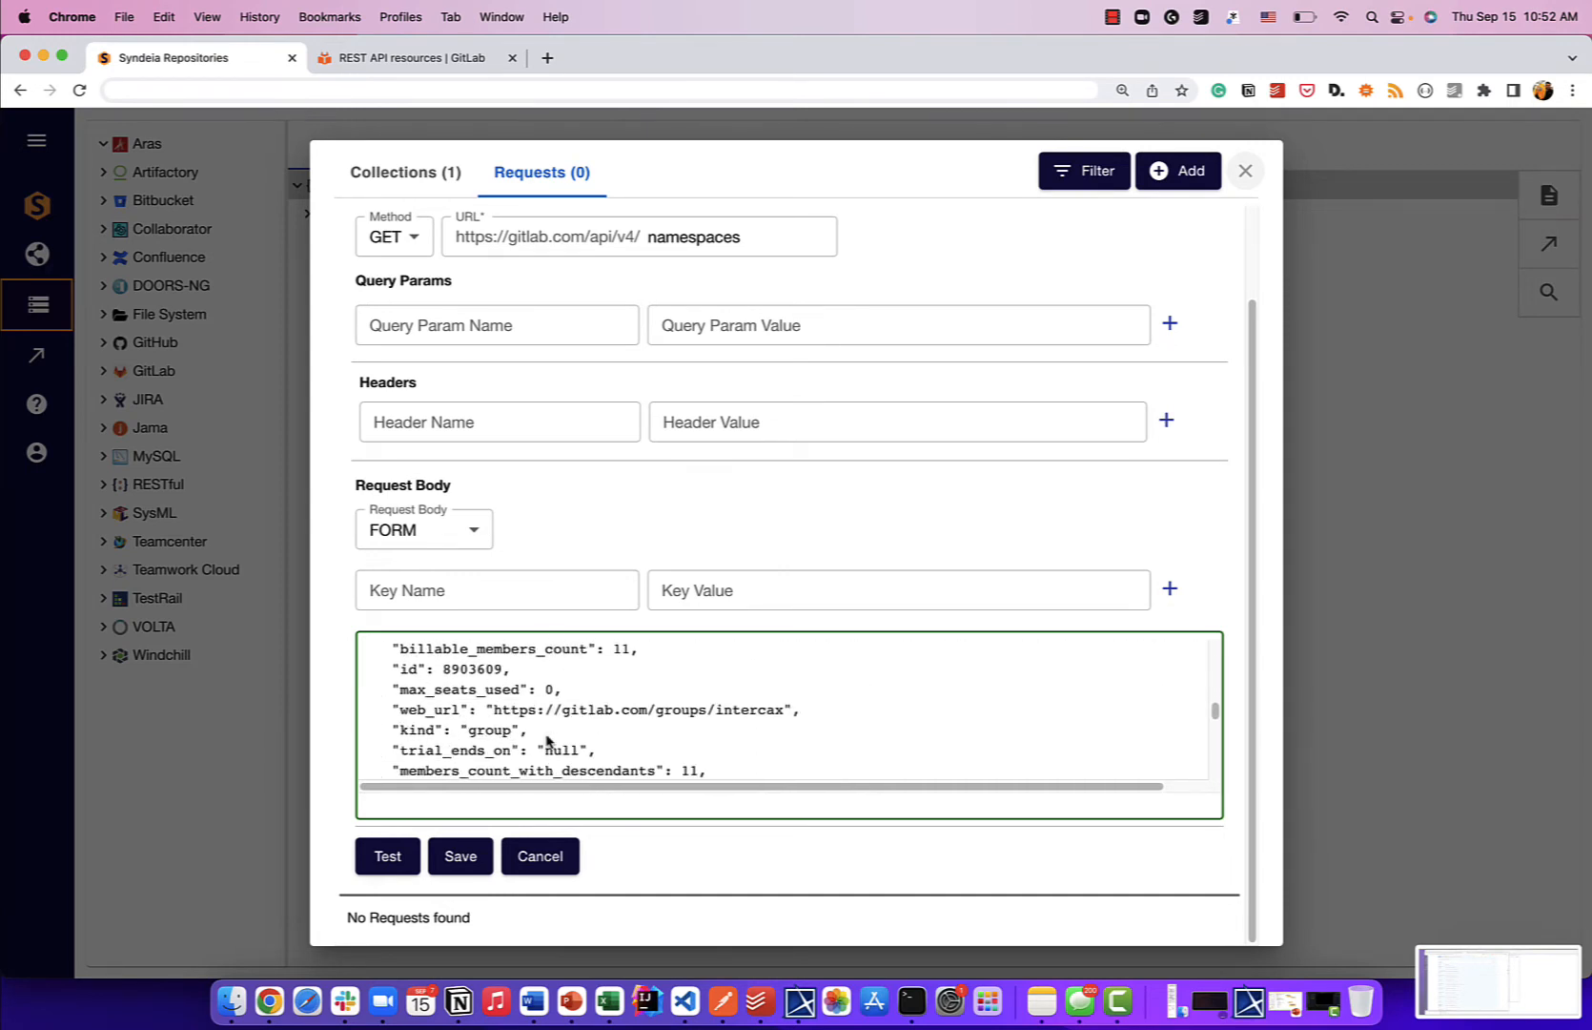
pyautogui.scroll(-1, 548, 739)
pyautogui.scroll(-1, 548, 741)
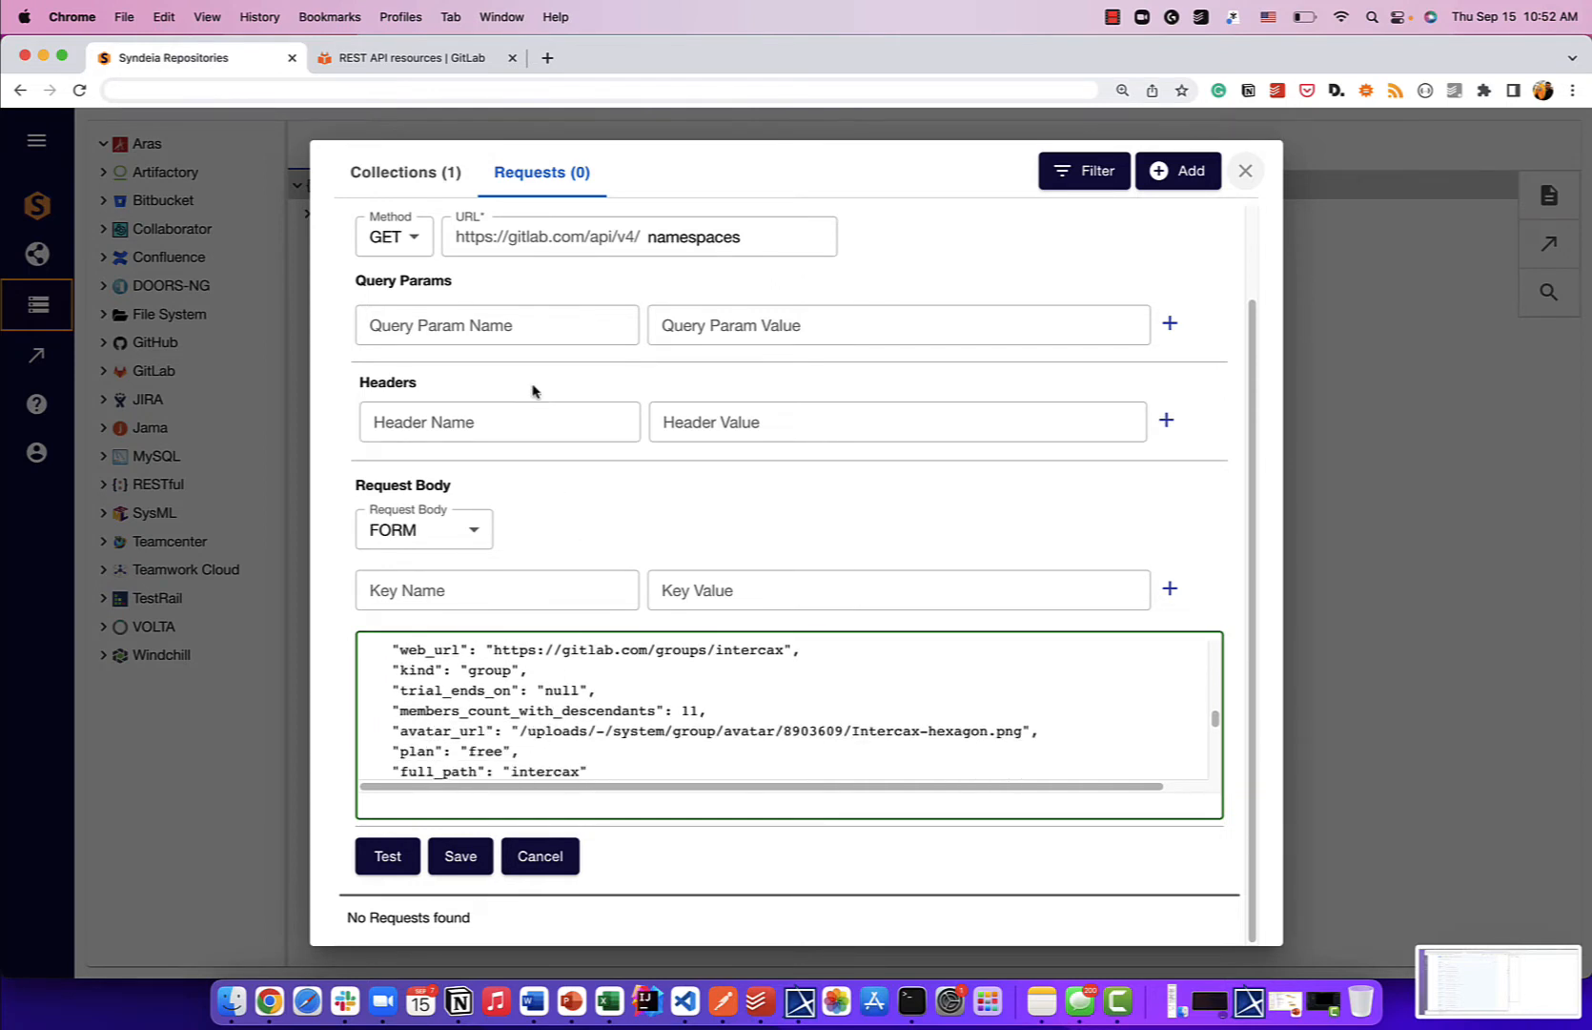
pyautogui.click(460, 856)
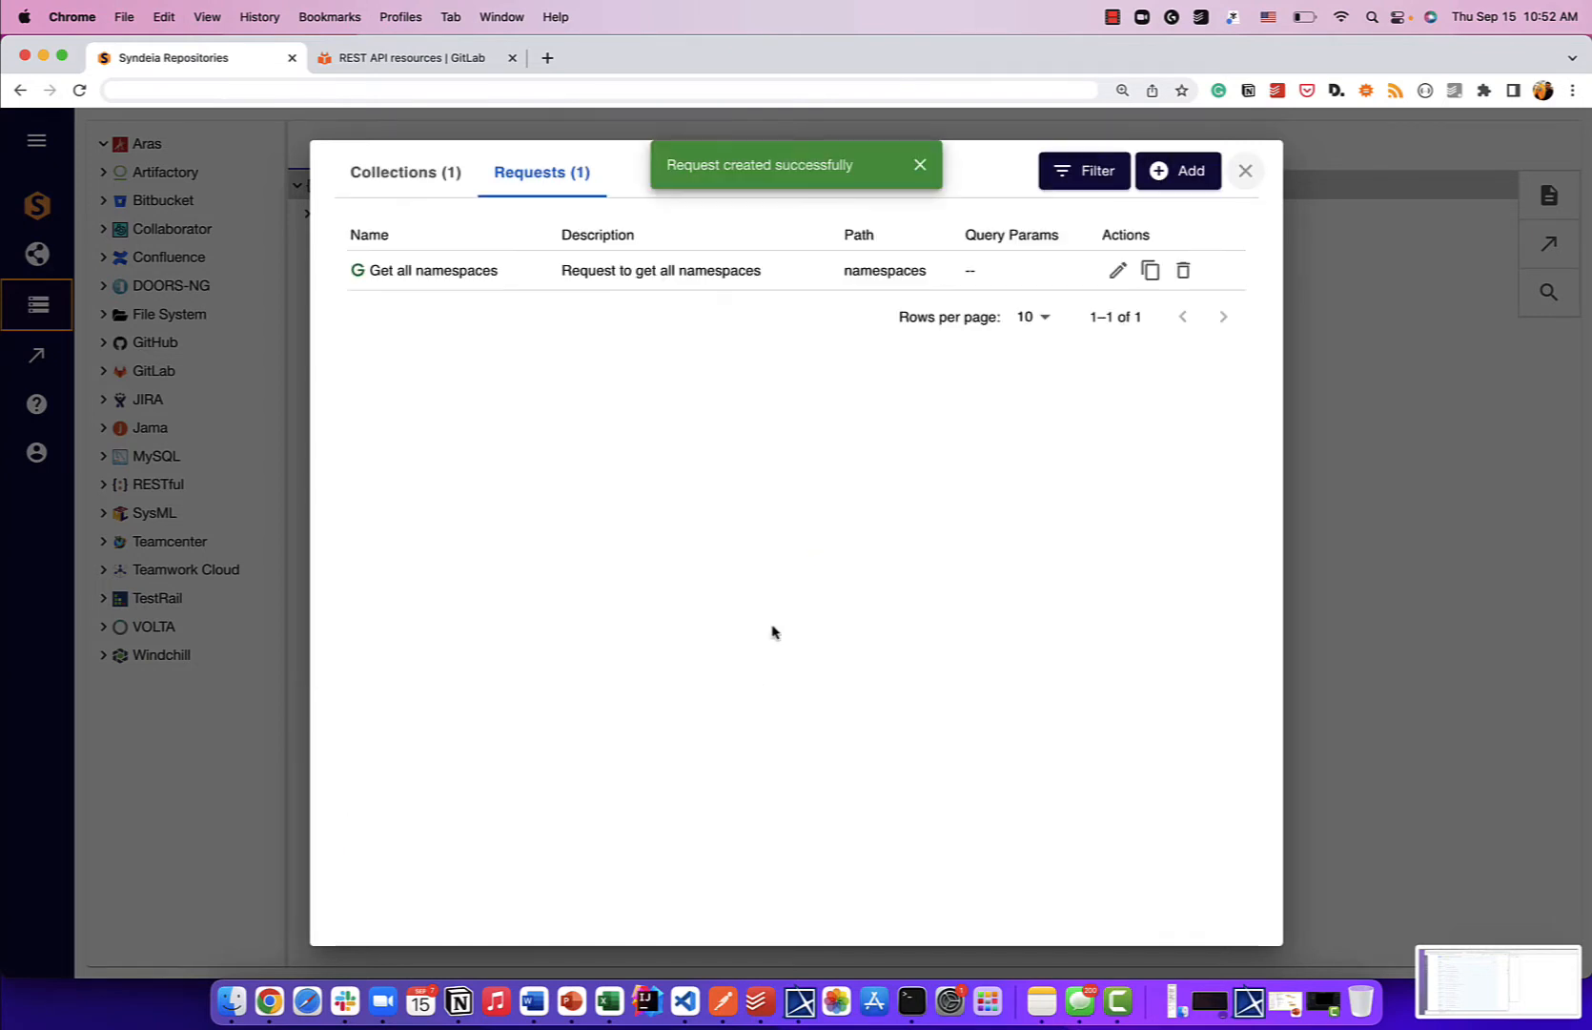
# Step: Add another request and name it "Get all project in a namespace (Intercax)"
pyautogui.click(1192, 186)
pyautogui.click(524, 272)
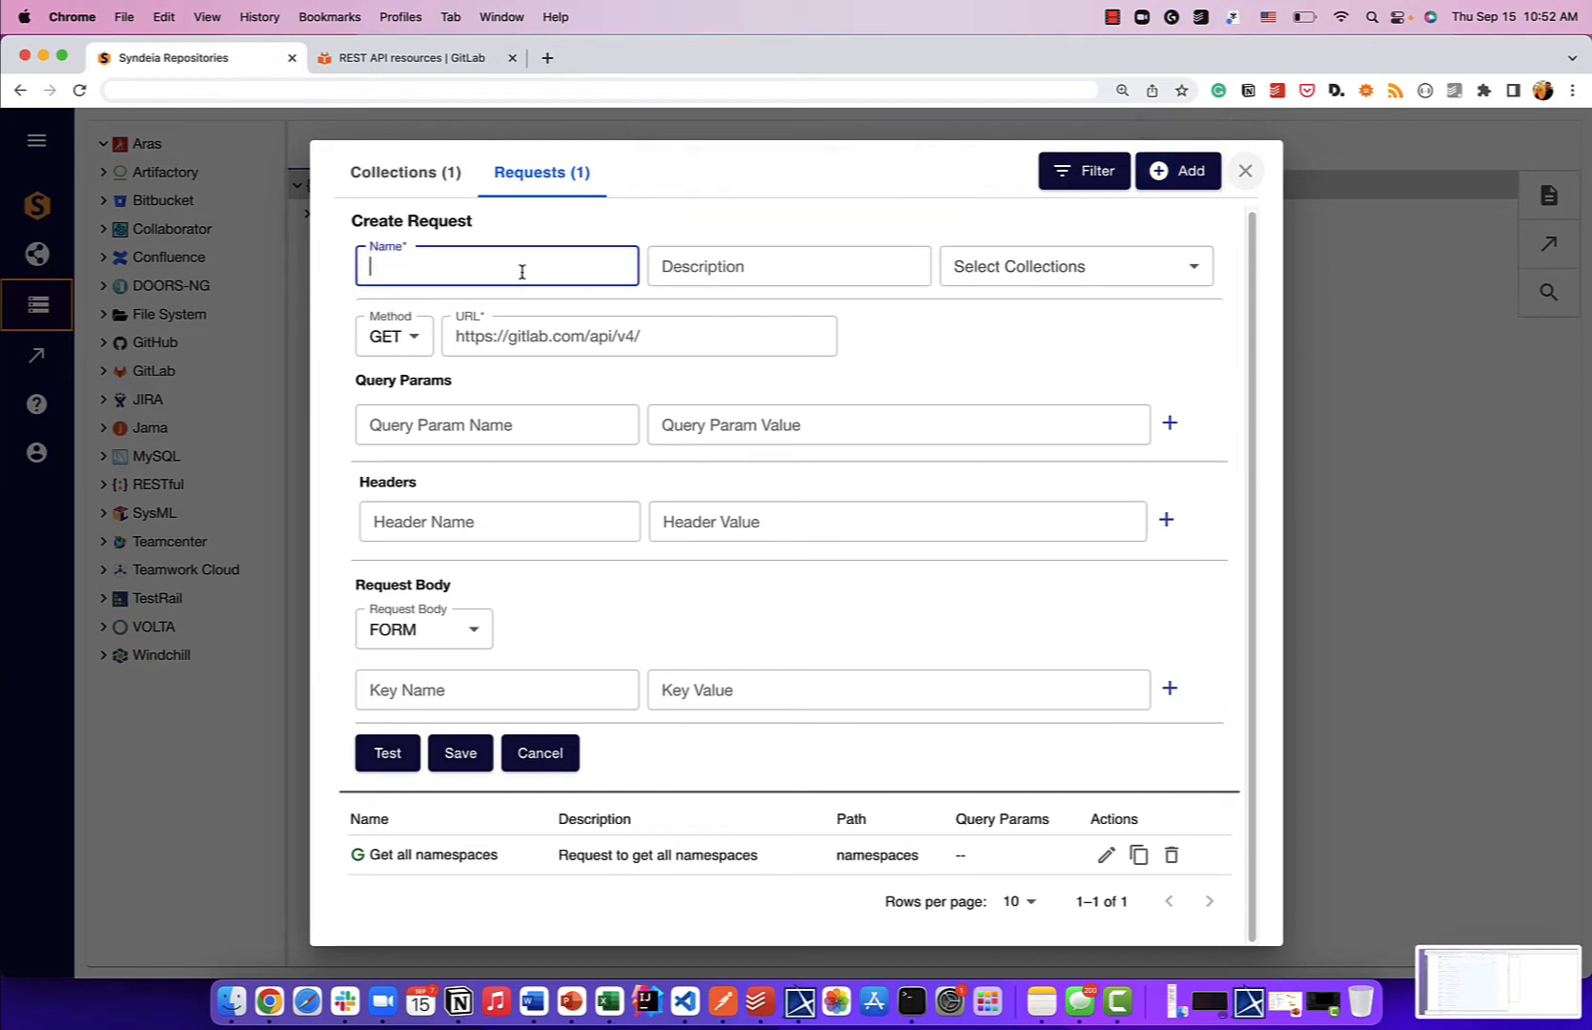
pyautogui.write('Get all project ibn')
pyautogui.press('BackSpace')
pyautogui.press('BackSpace')
pyautogui.press('BackSpace')
pyautogui.press('BackSpace')
pyautogui.write('n ')
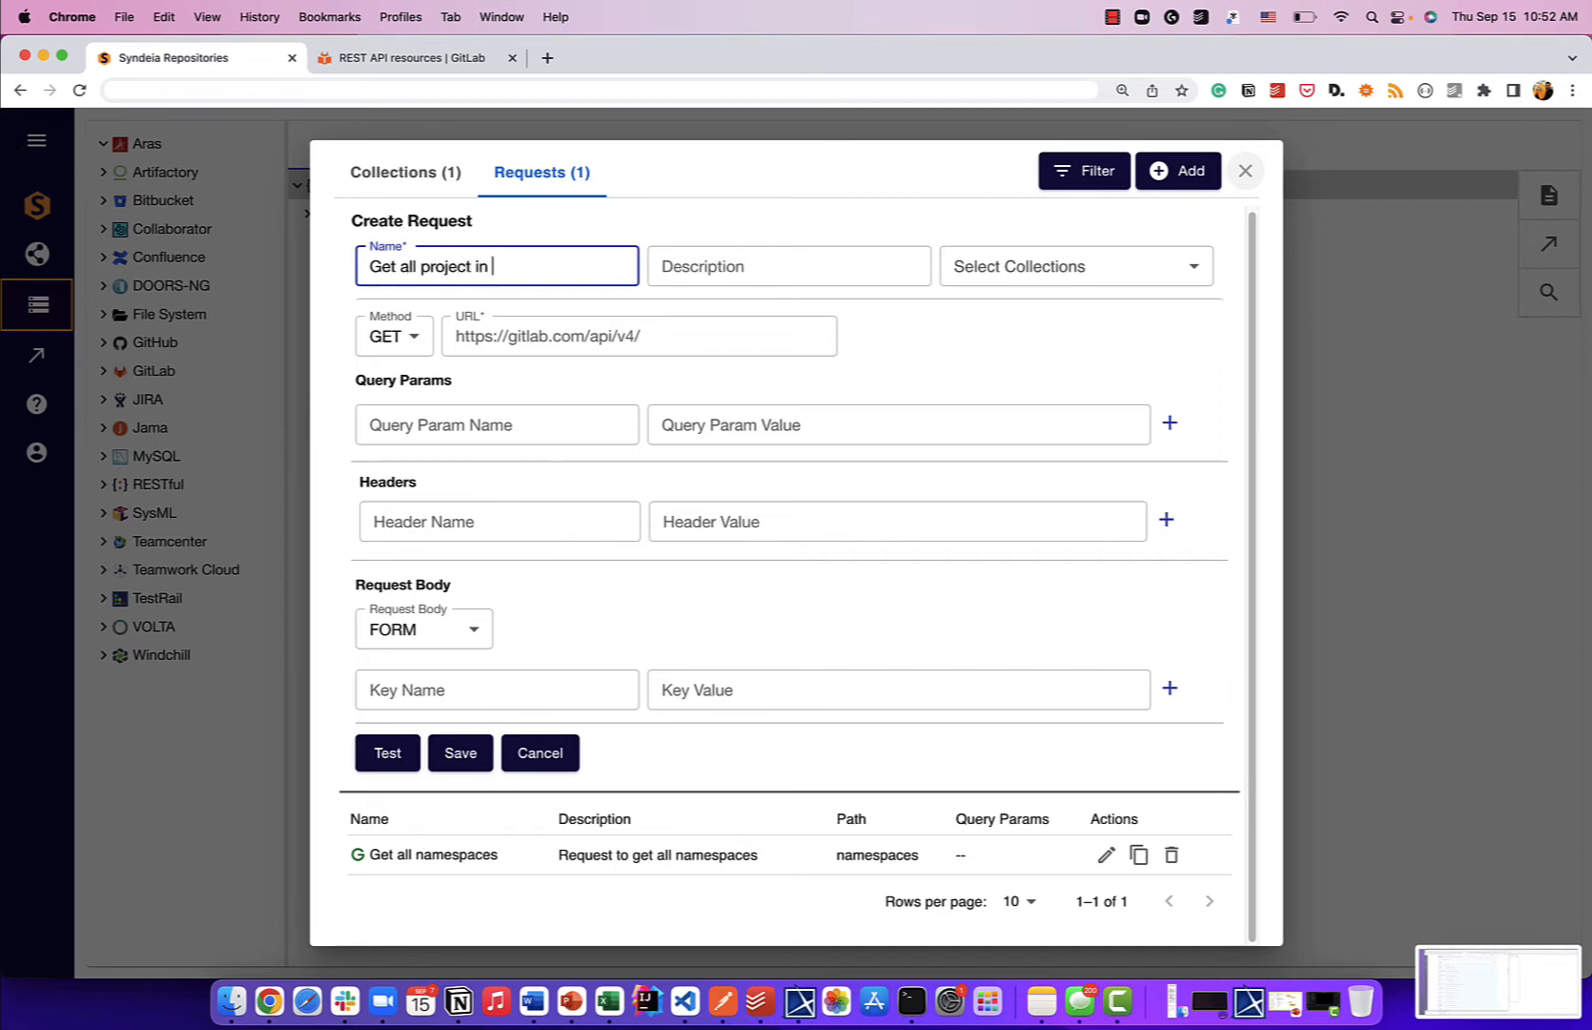
pyautogui.write('a namespace (Intercax)')
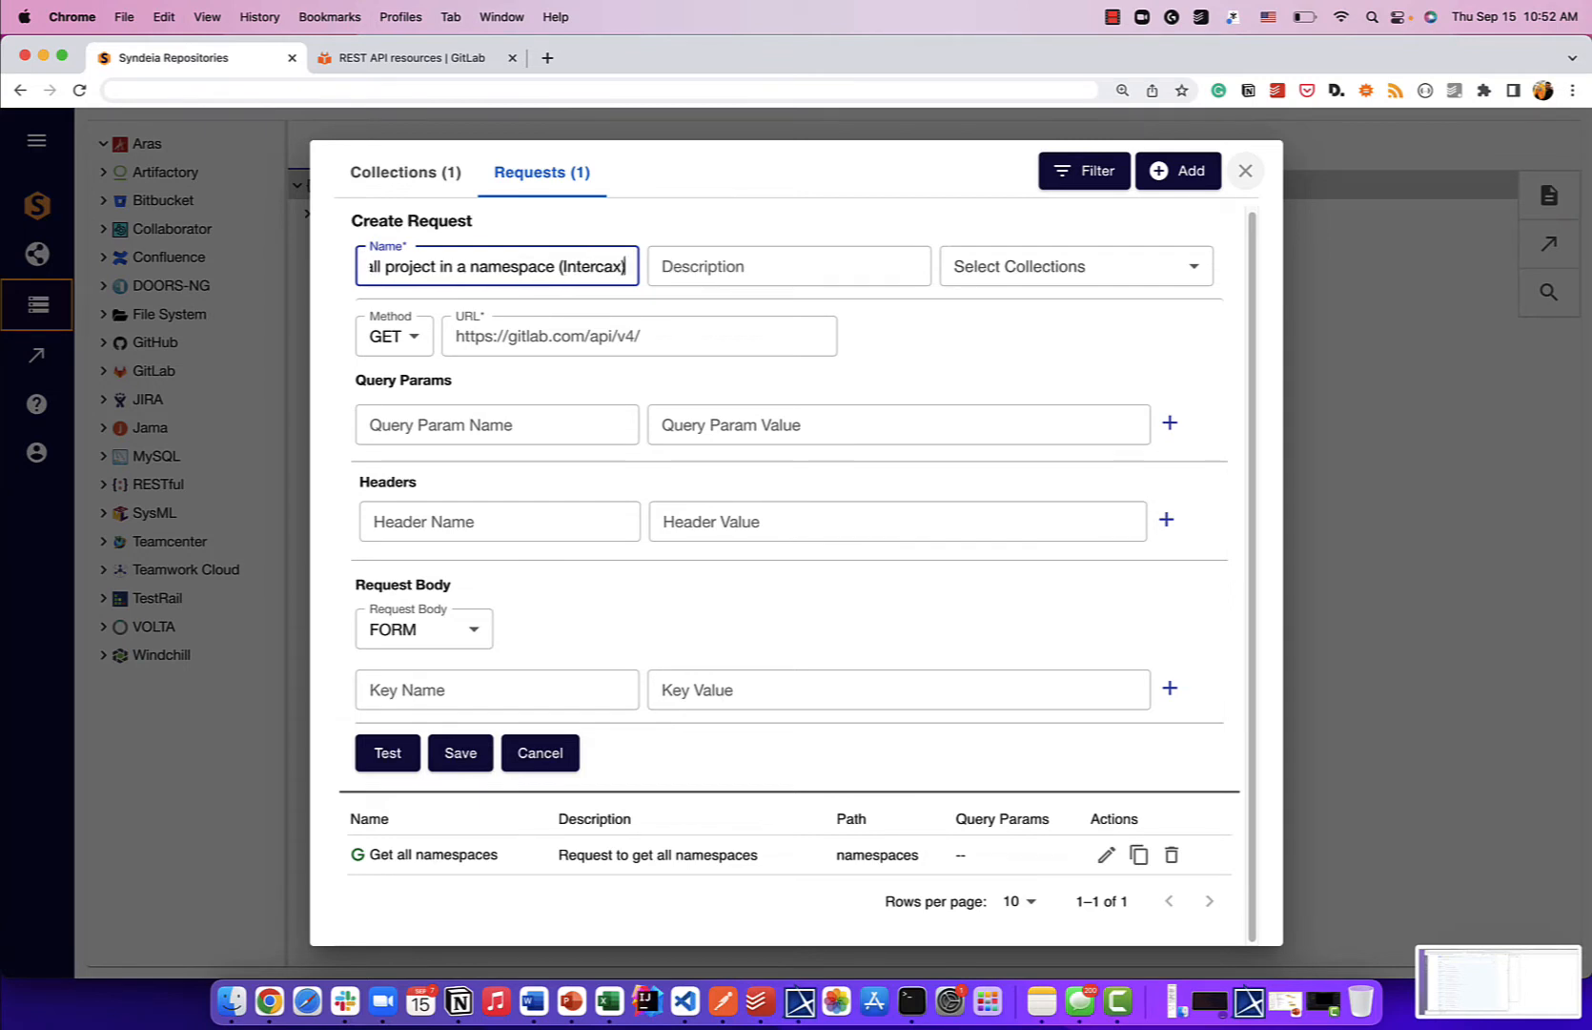
# Step: Describe the new request as "Request to get all Intercax projects" and set its URL path to "groups/Intercax/projects"
pyautogui.click(667, 275)
pyautogui.write('Re')
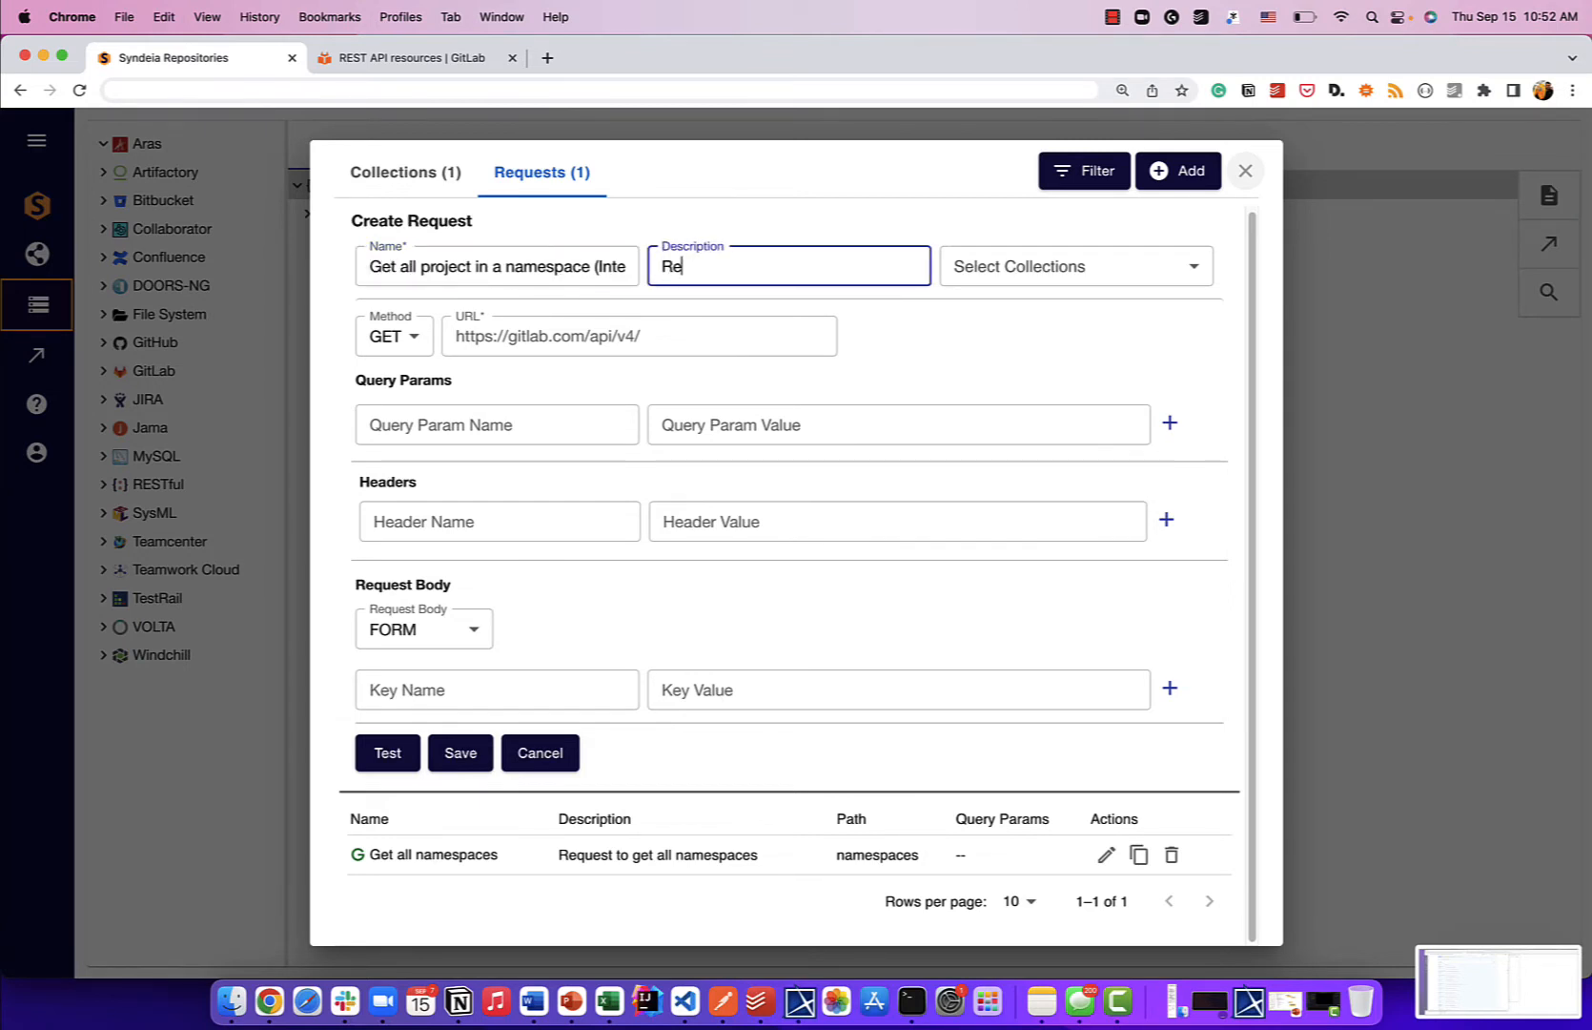
pyautogui.write('quest to get all Intercax projects')
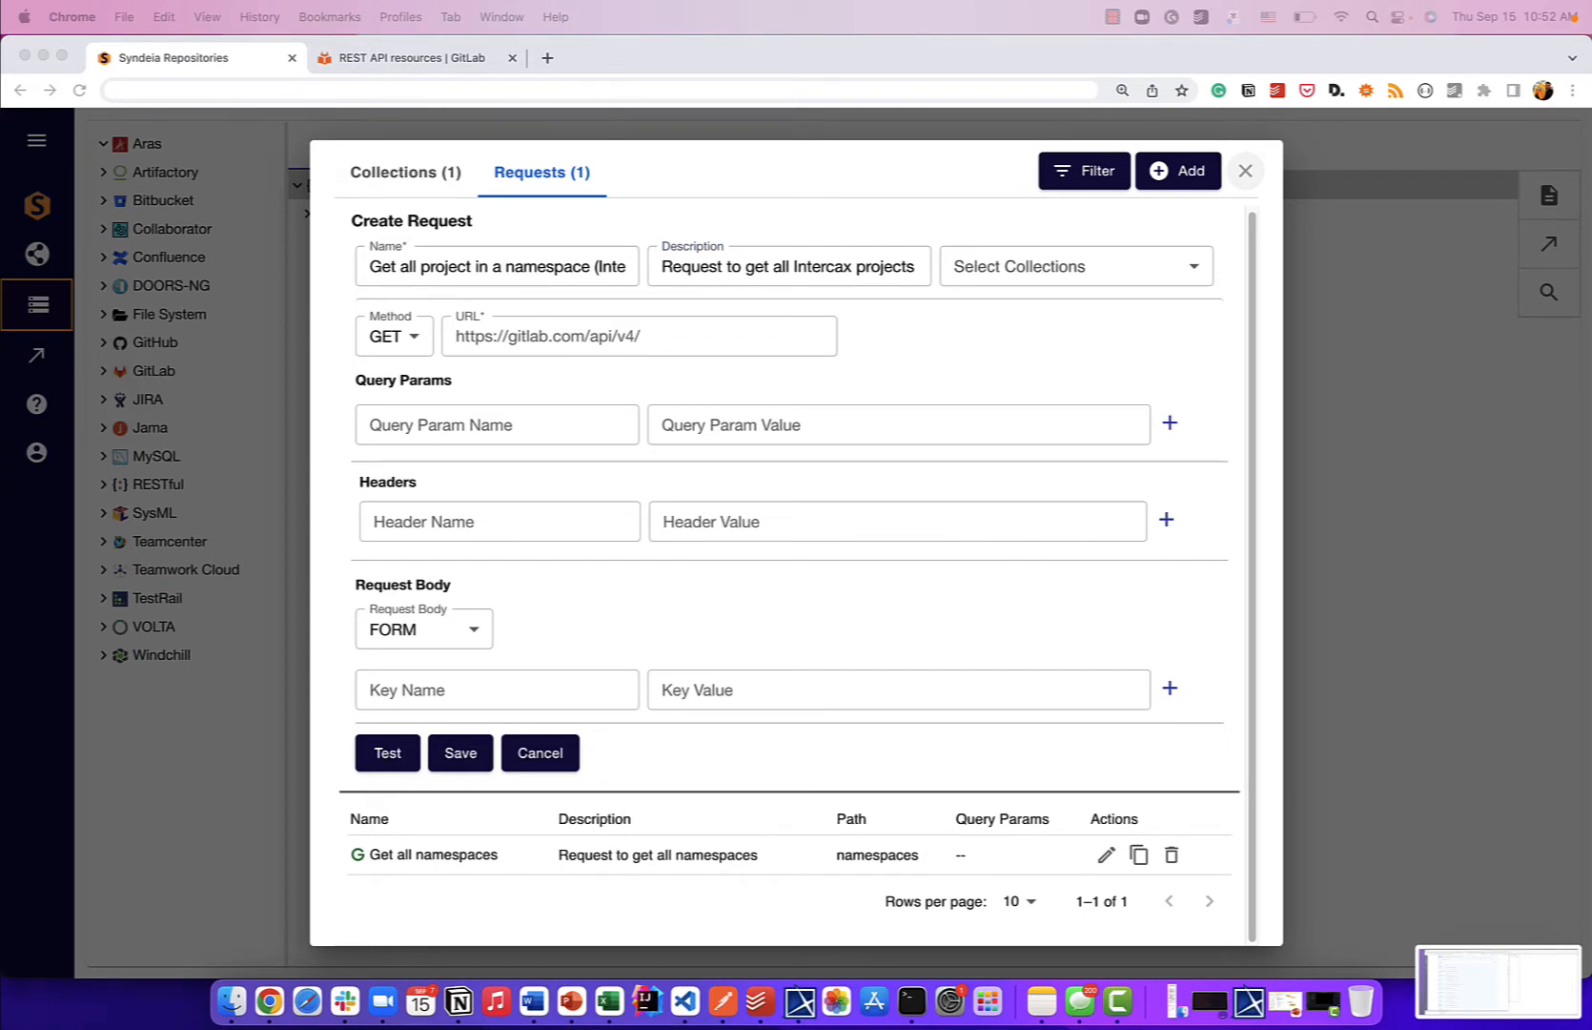
pyautogui.click(714, 337)
pyautogui.write('groups/Intercax/projects')
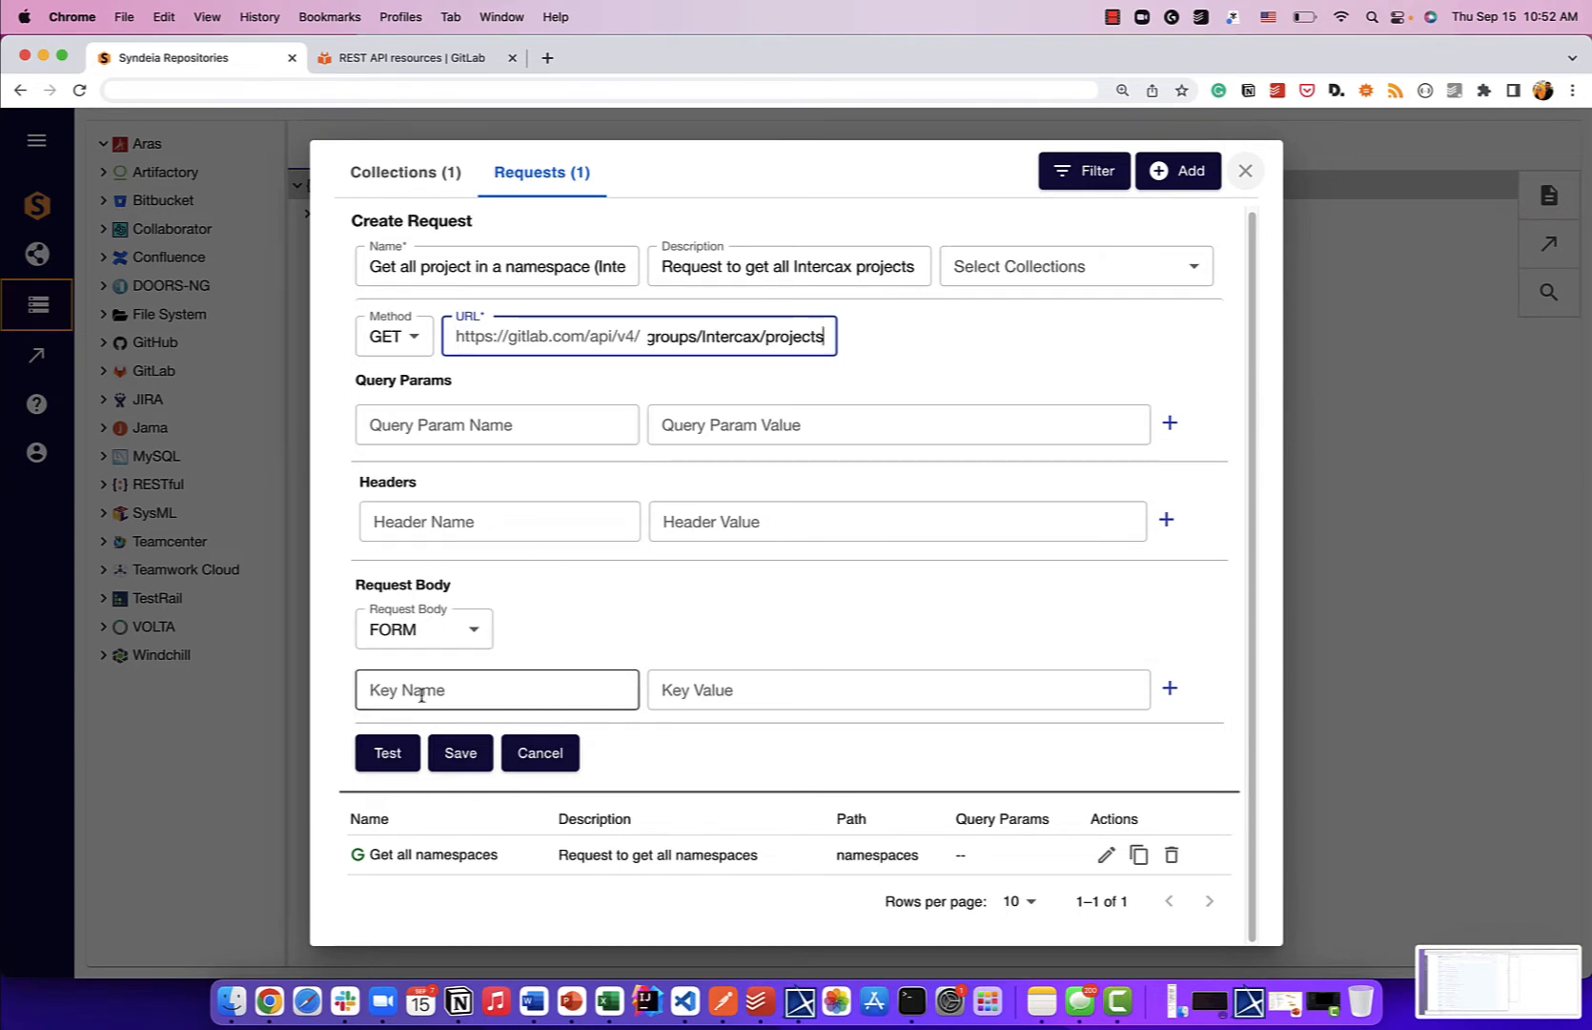
# Step: Test the Intercax projects request, look through its JSON response and save the request
pyautogui.click(401, 753)
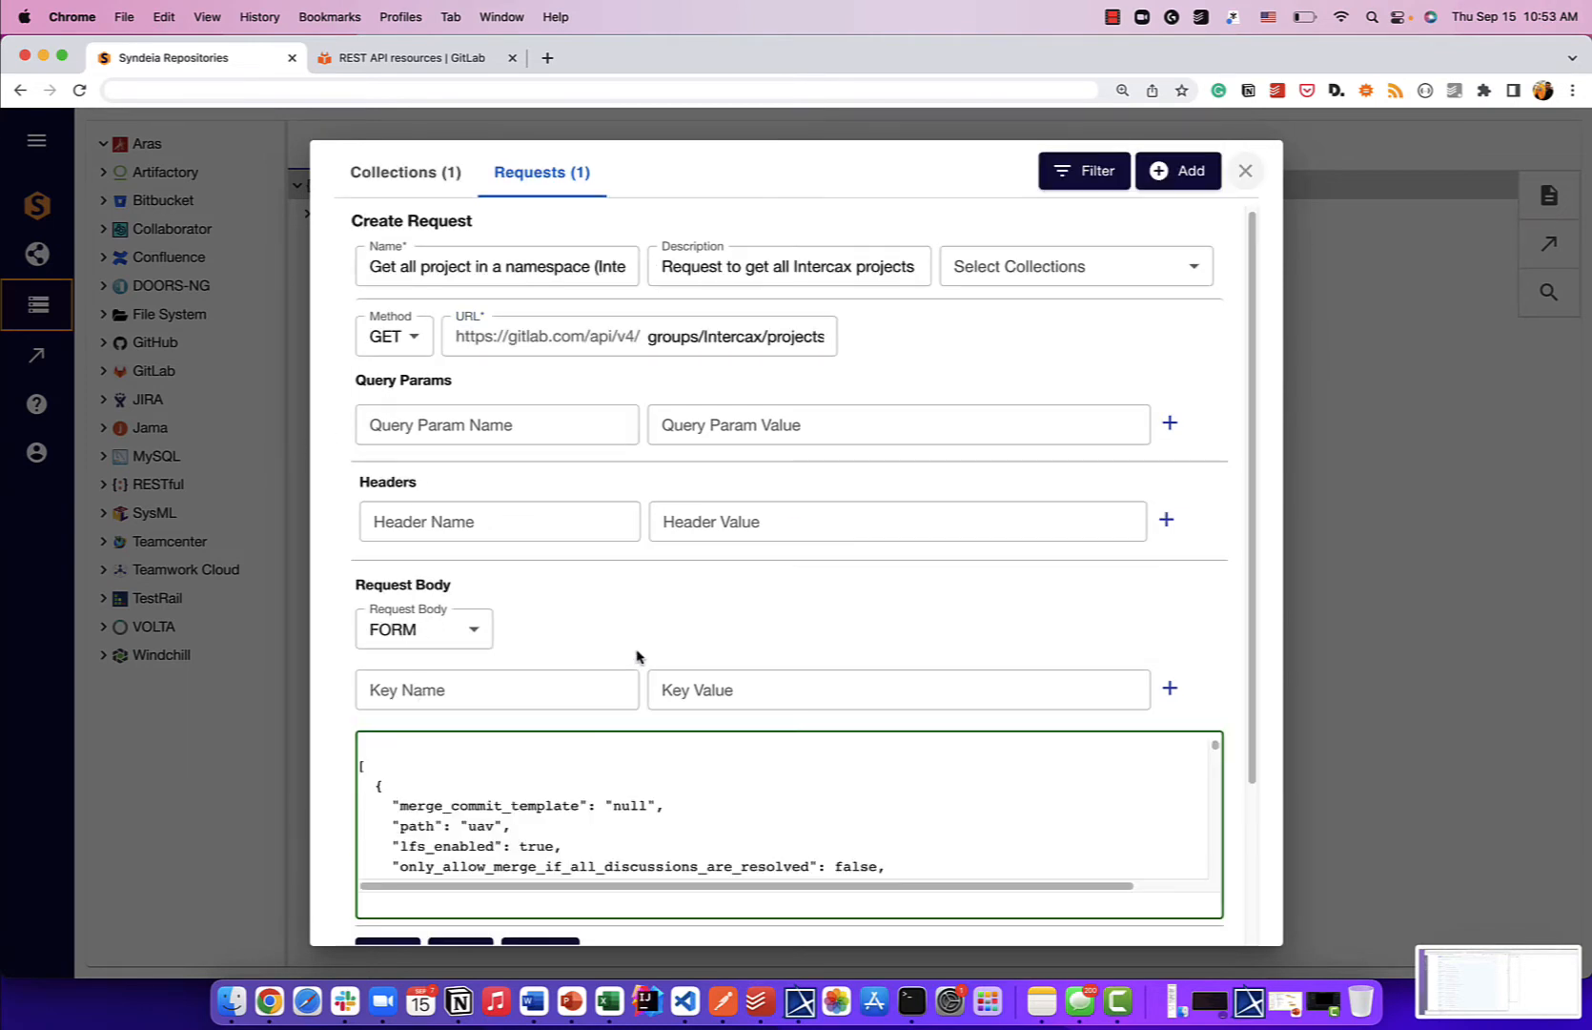
pyautogui.scroll(-2, 636, 656)
pyautogui.scroll(-1, 628, 720)
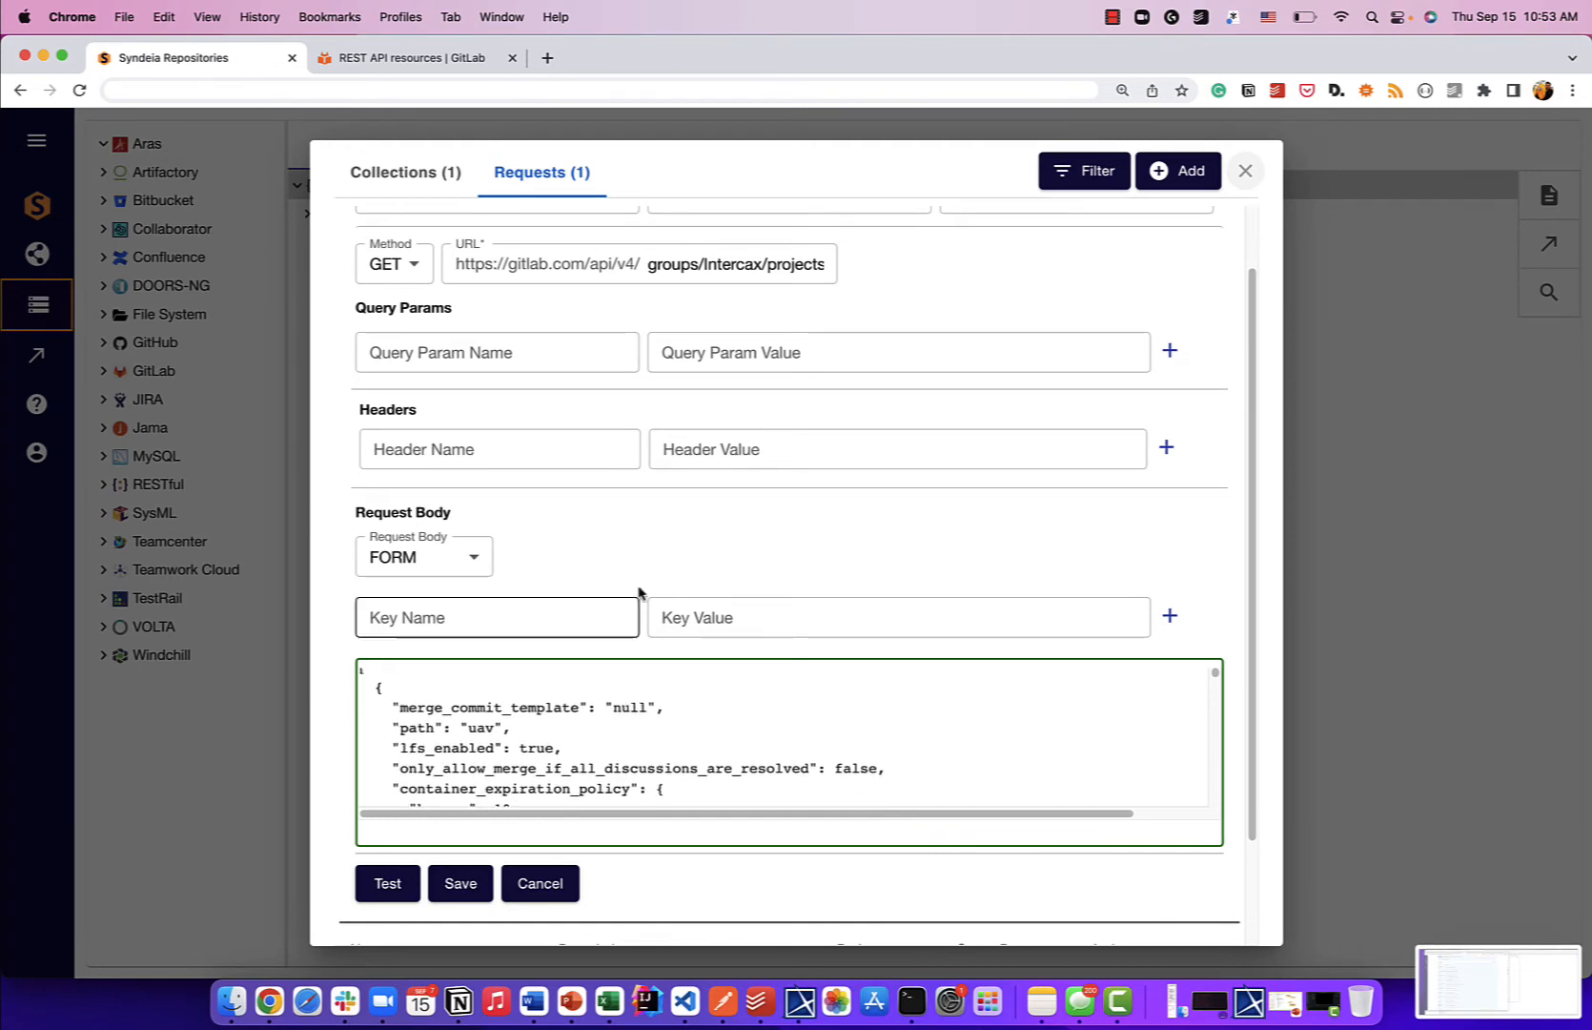
pyautogui.scroll(-5, 651, 696)
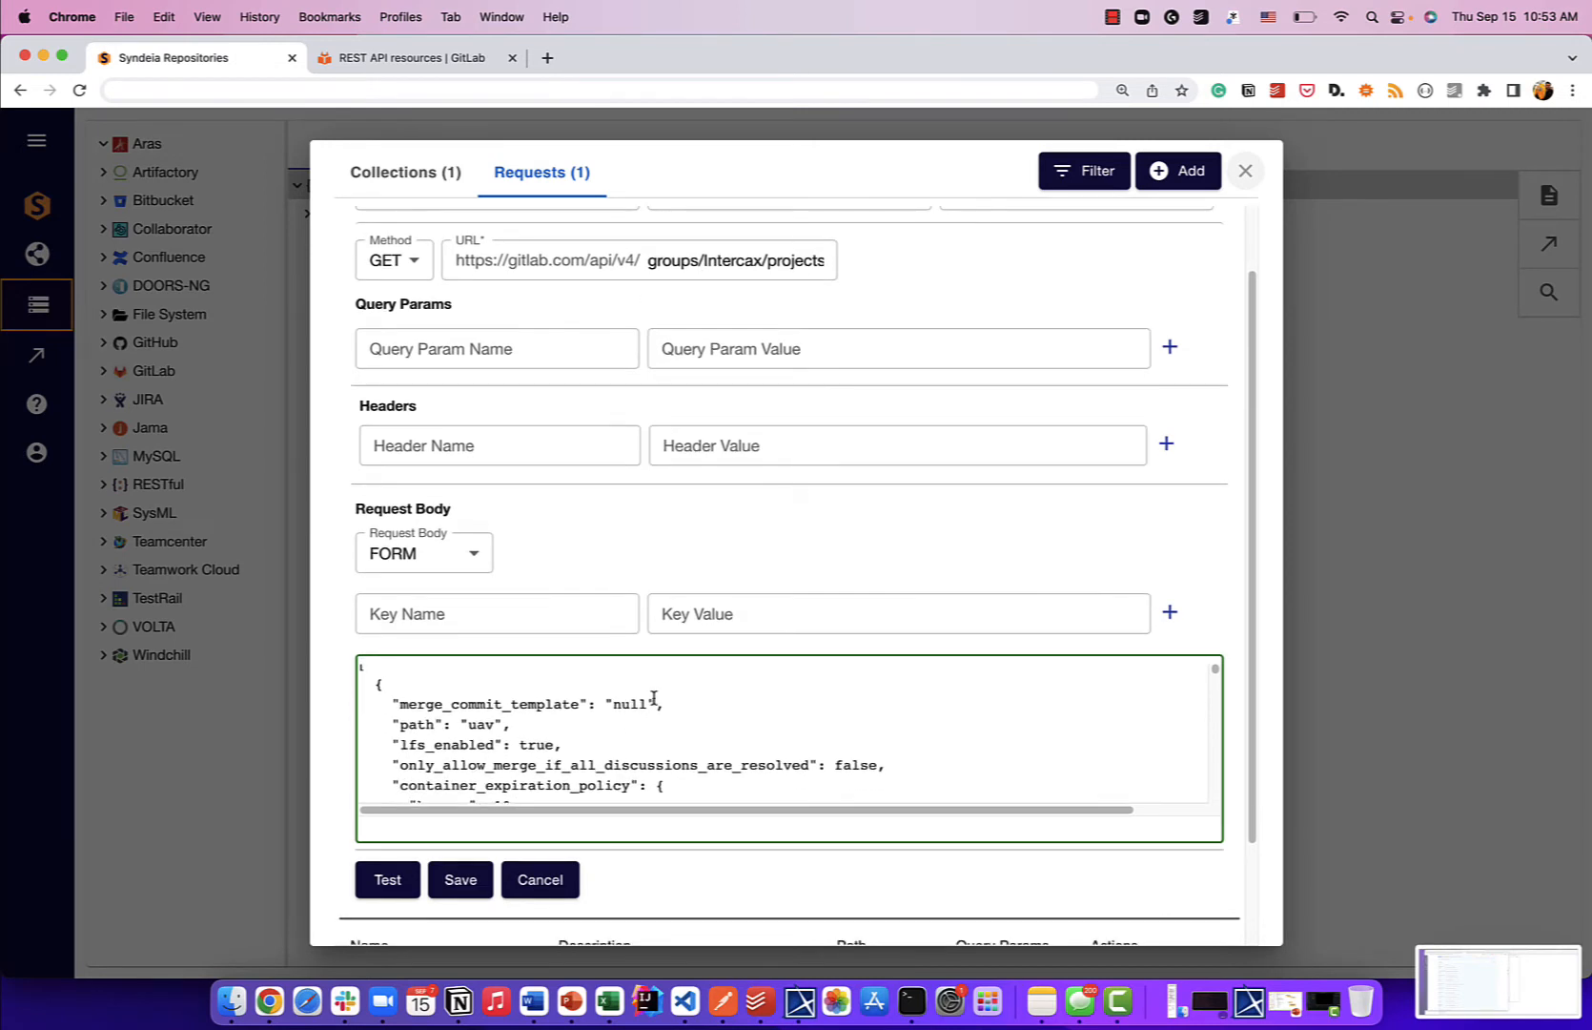
pyautogui.scroll(-4, 651, 708)
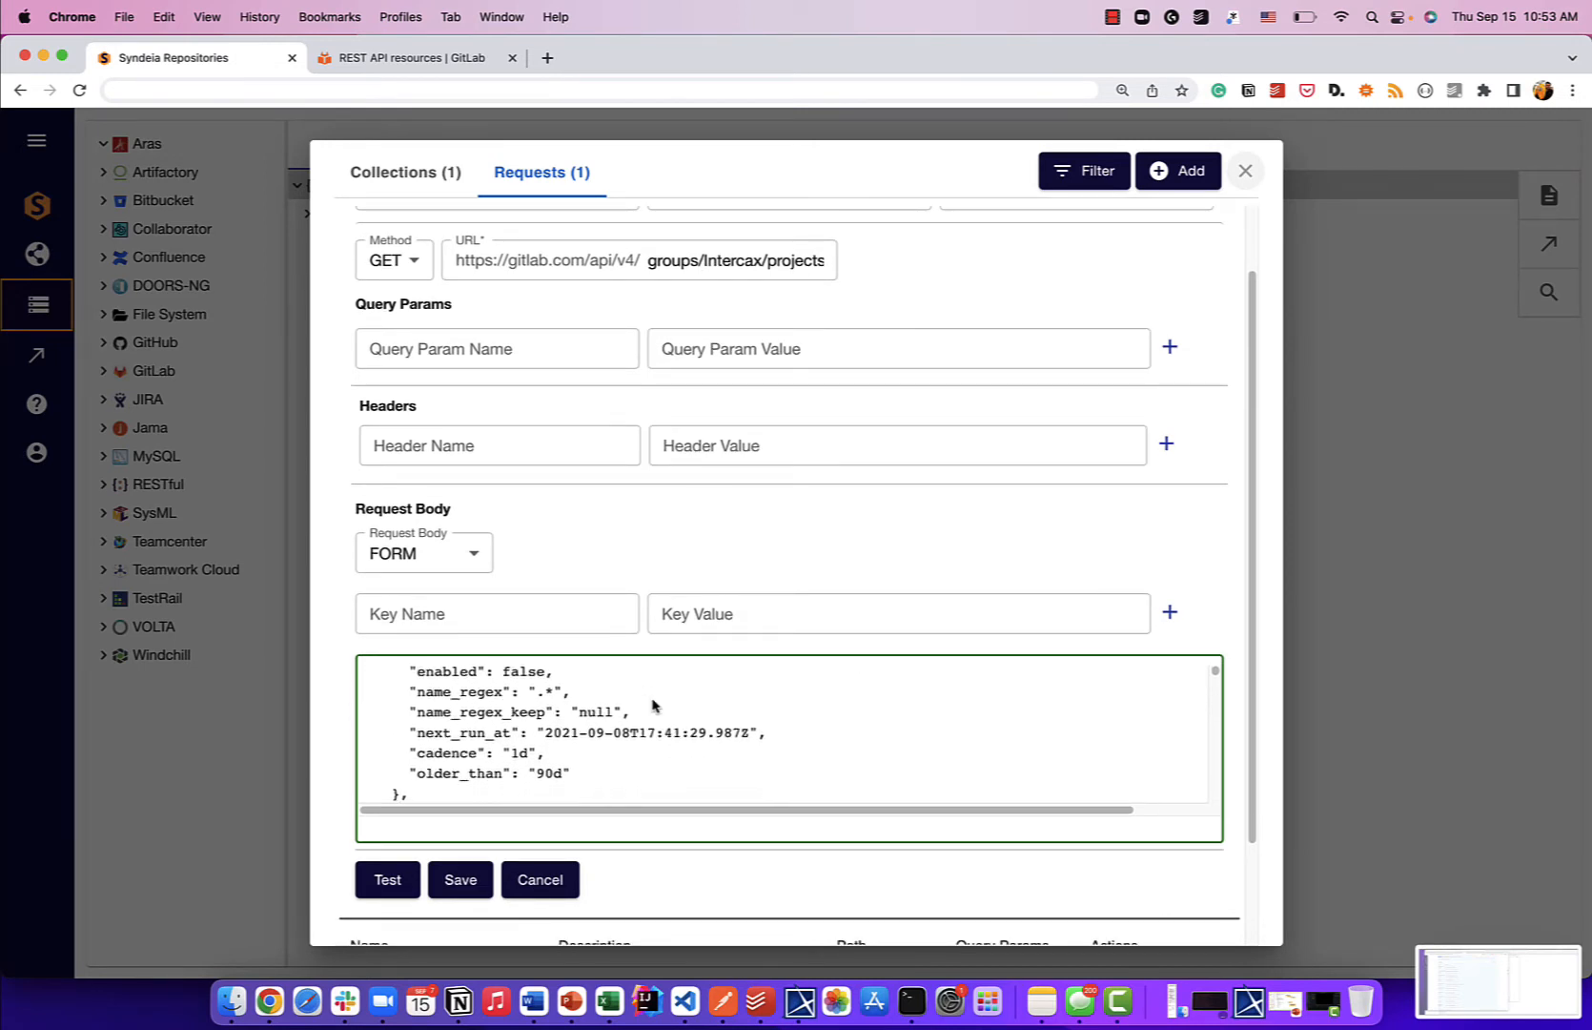
pyautogui.click(461, 879)
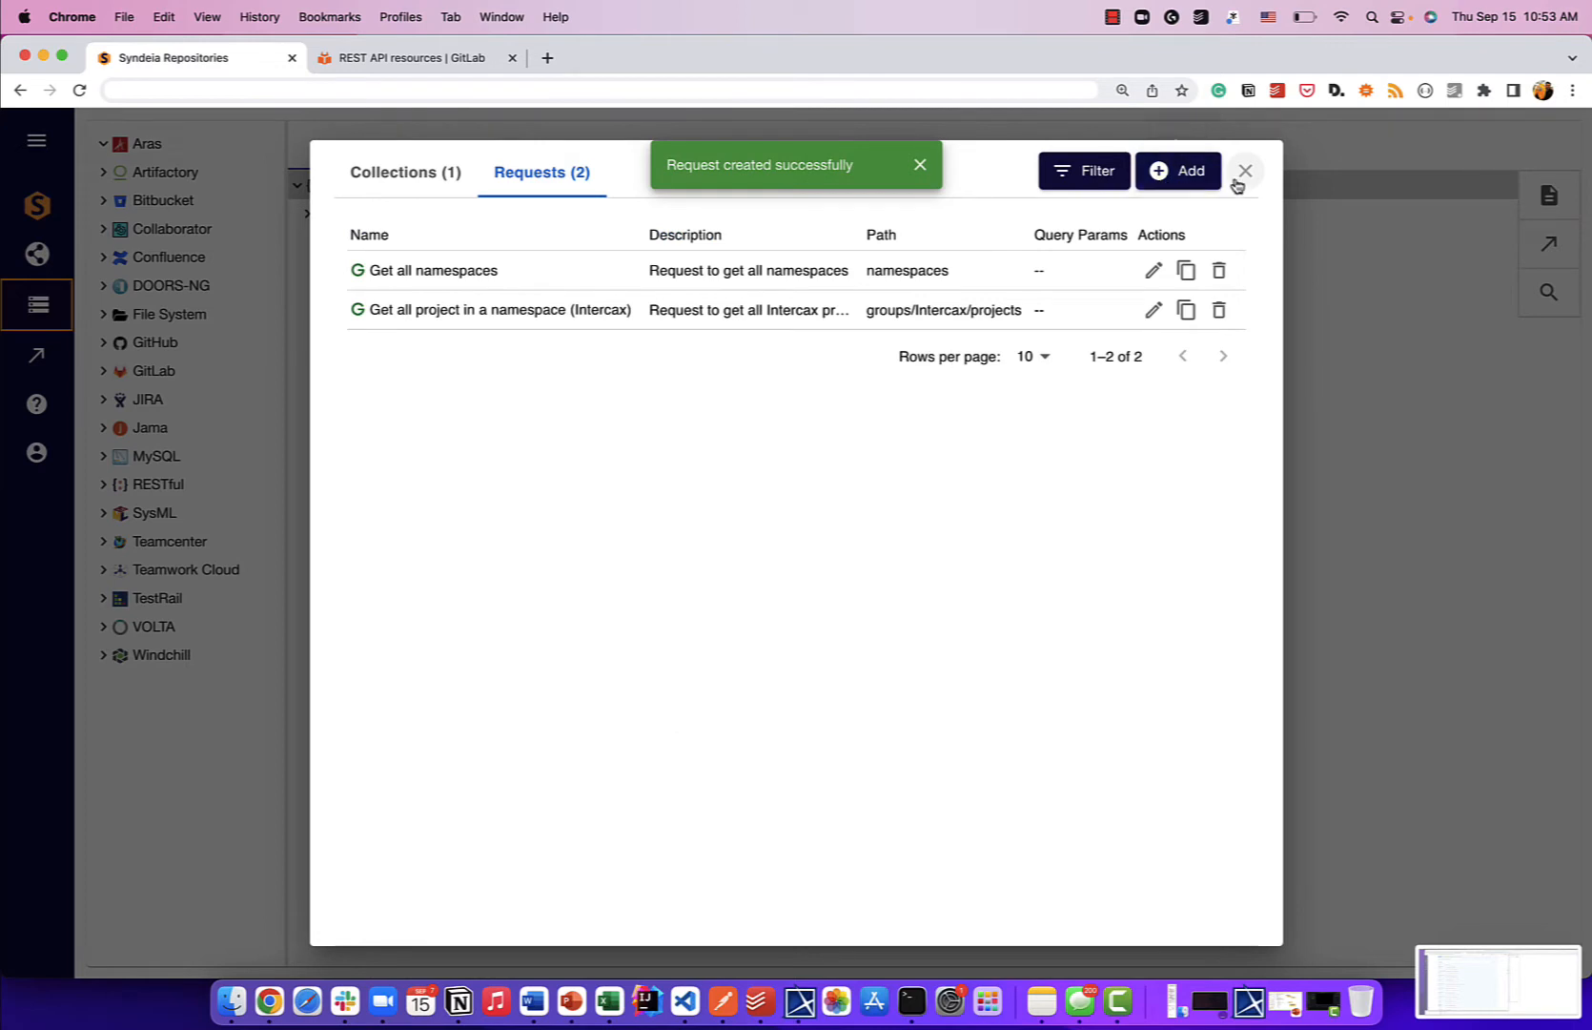
# Step: Close the request manager and expand the Default RESTful Request Collection in the repository tree to view its requests
pyautogui.click(1244, 172)
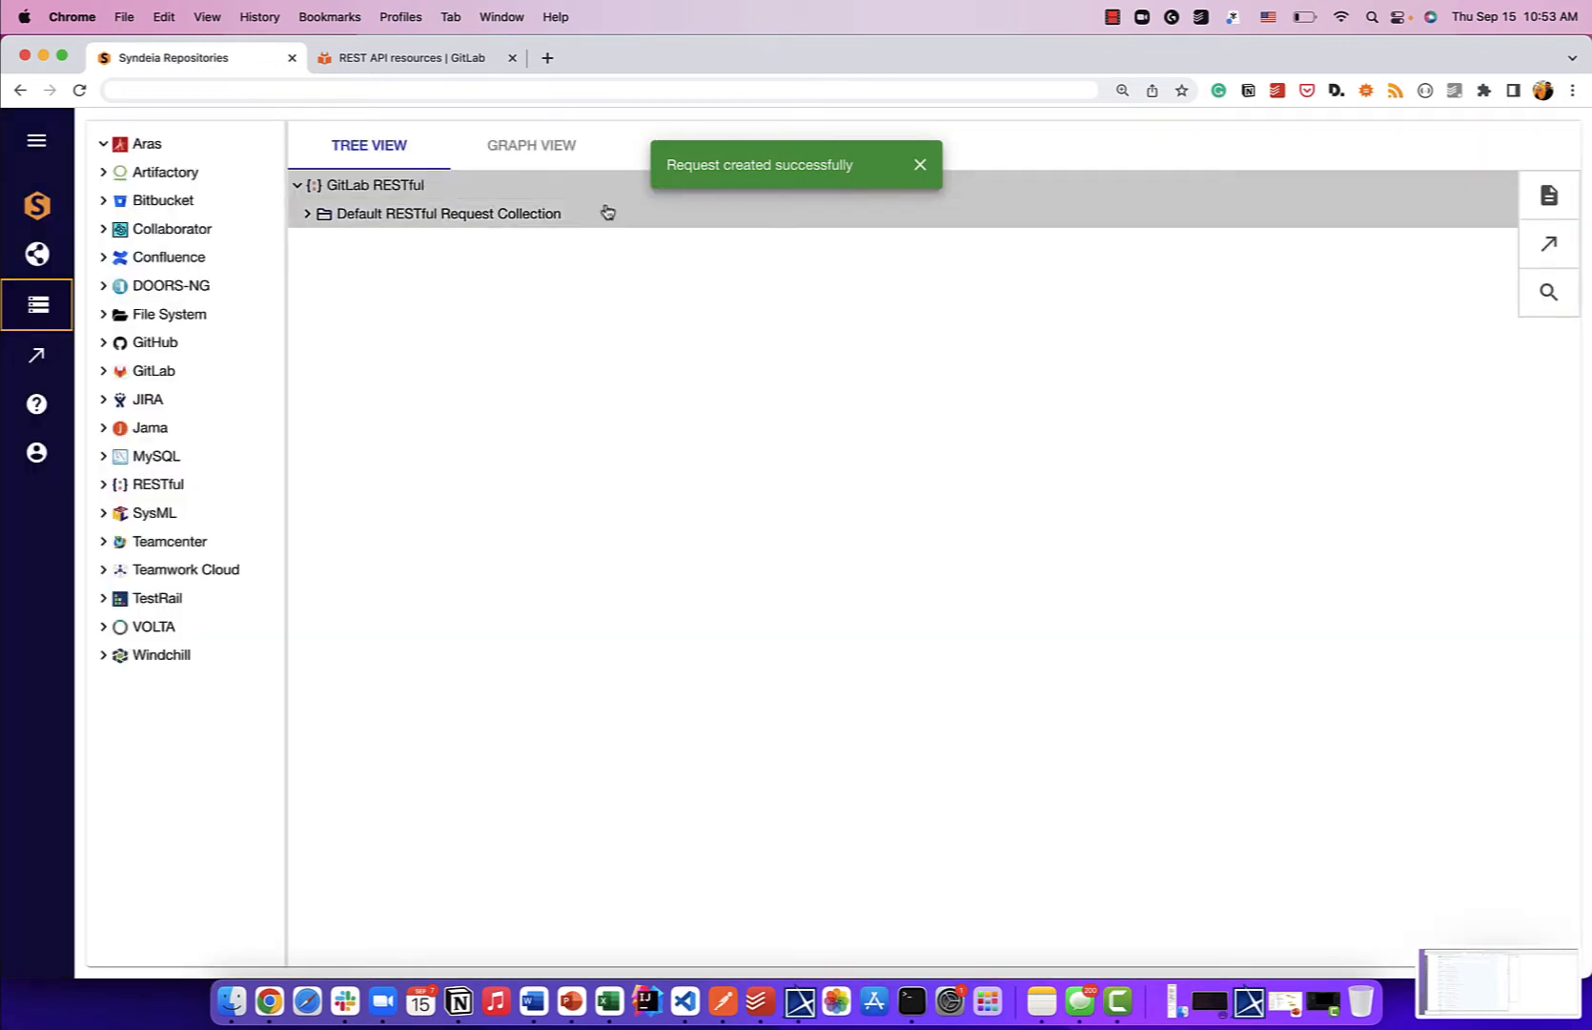
pyautogui.click(920, 164)
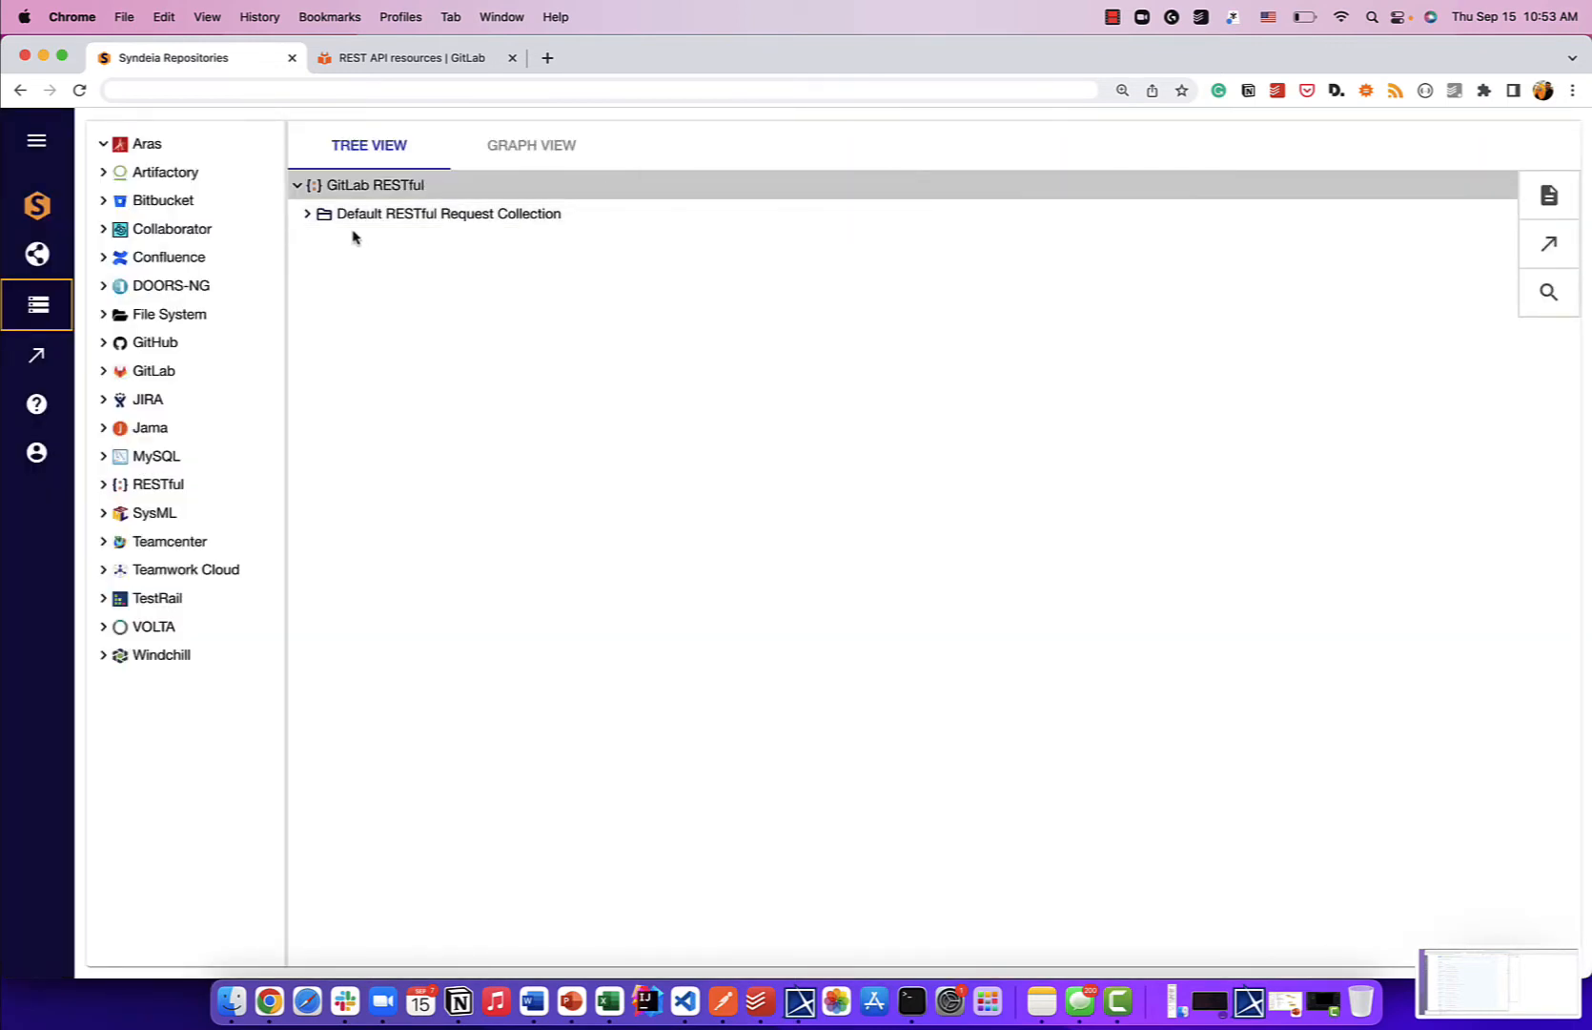
pyautogui.click(307, 214)
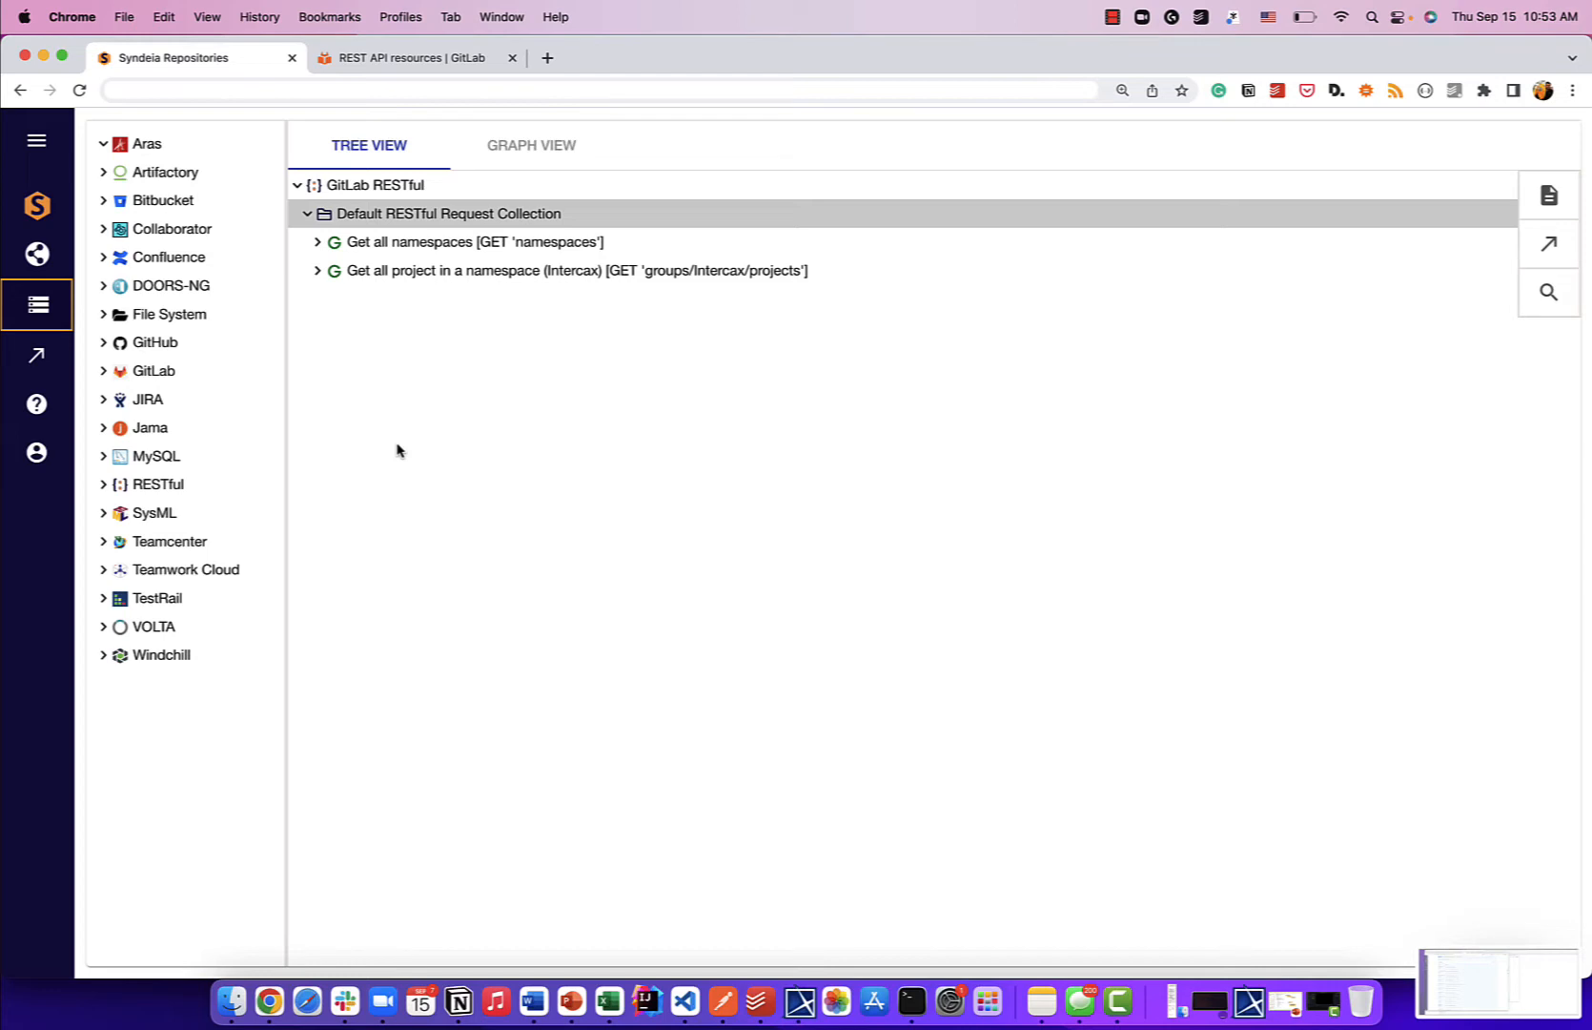
# Step: Expand the response of the Get all namespaces request and inspect the attributes of each returned namespace in turn
pyautogui.click(317, 245)
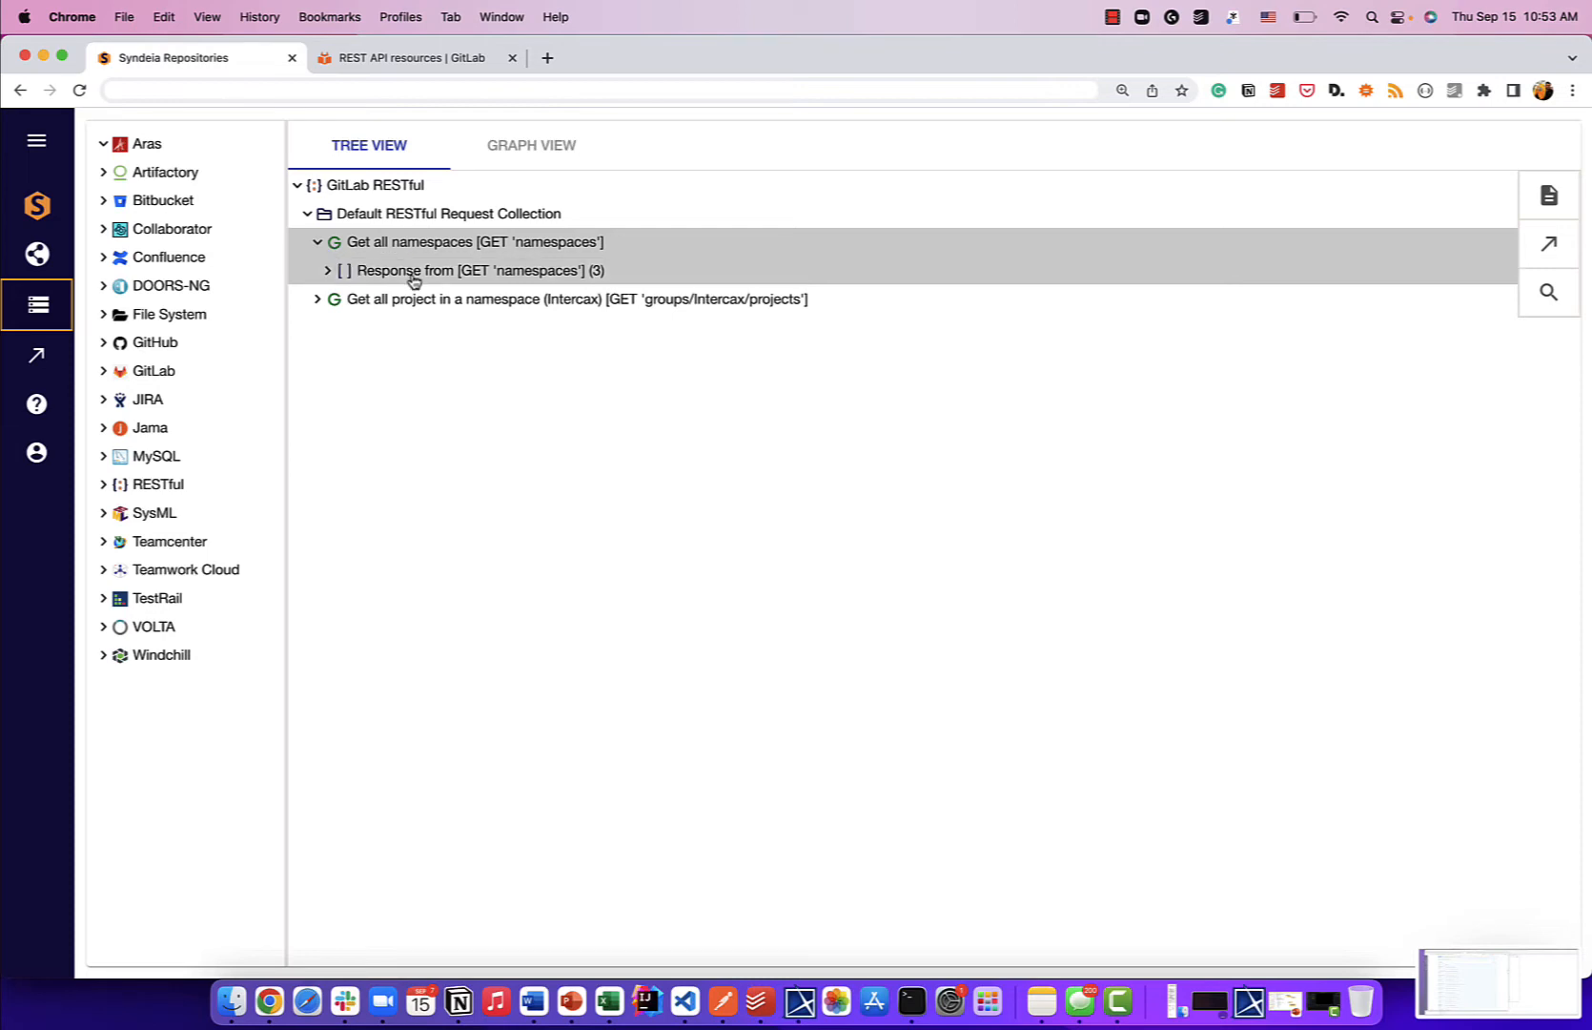
pyautogui.click(327, 271)
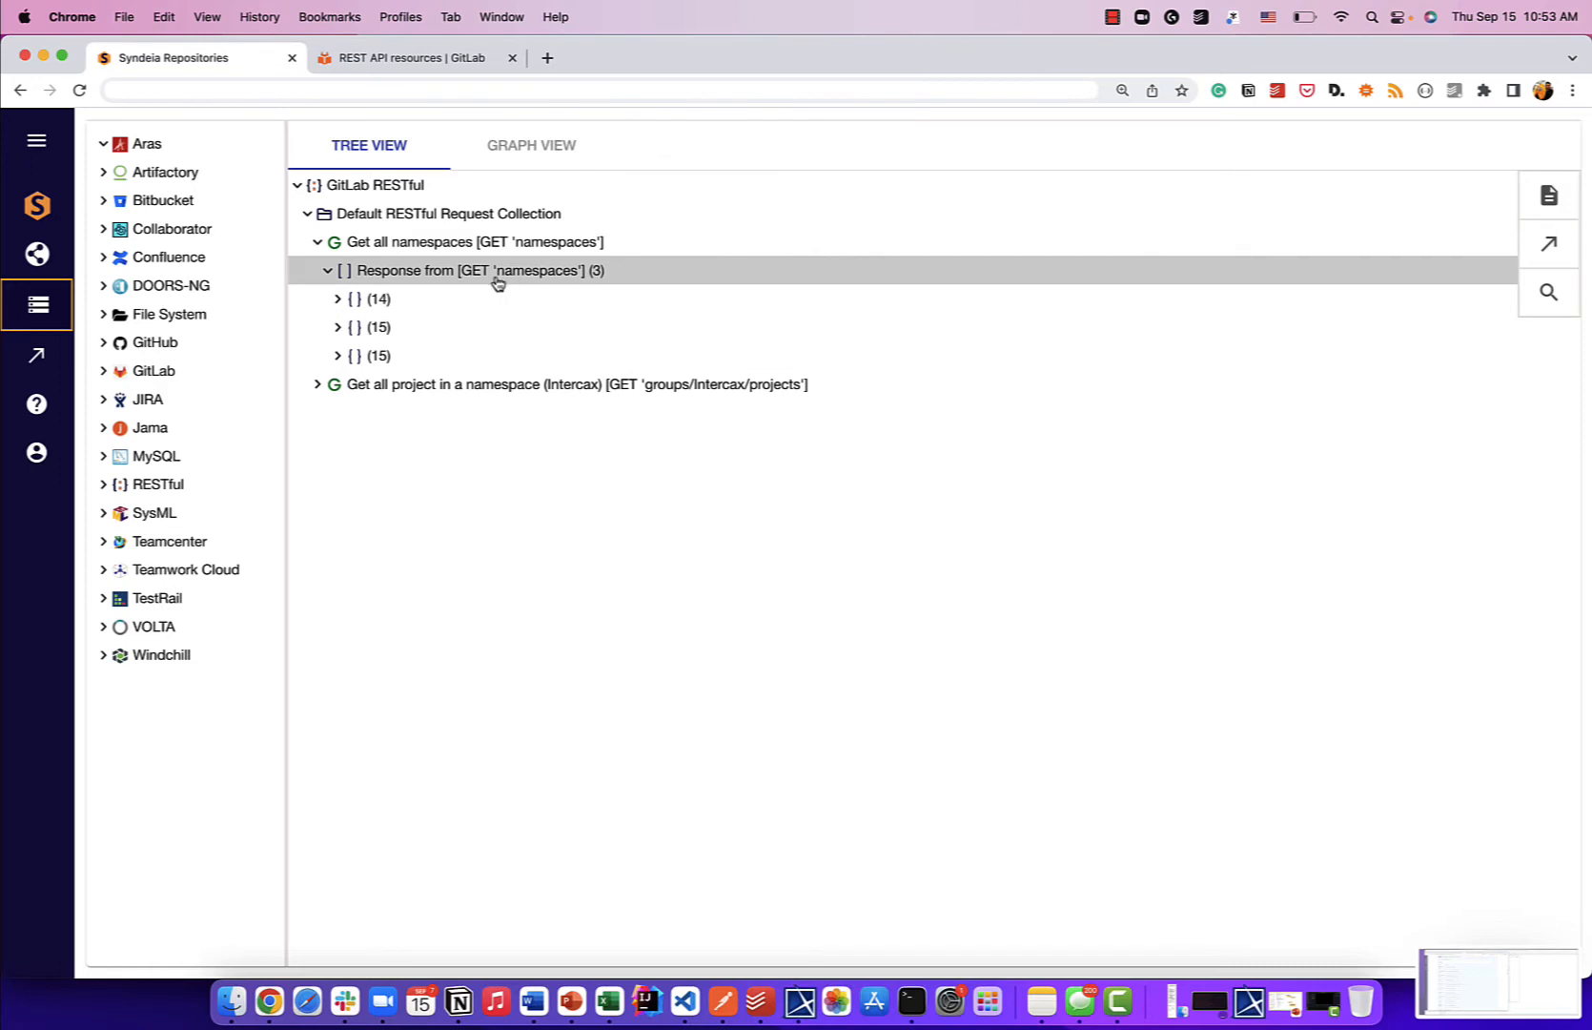
pyautogui.click(337, 300)
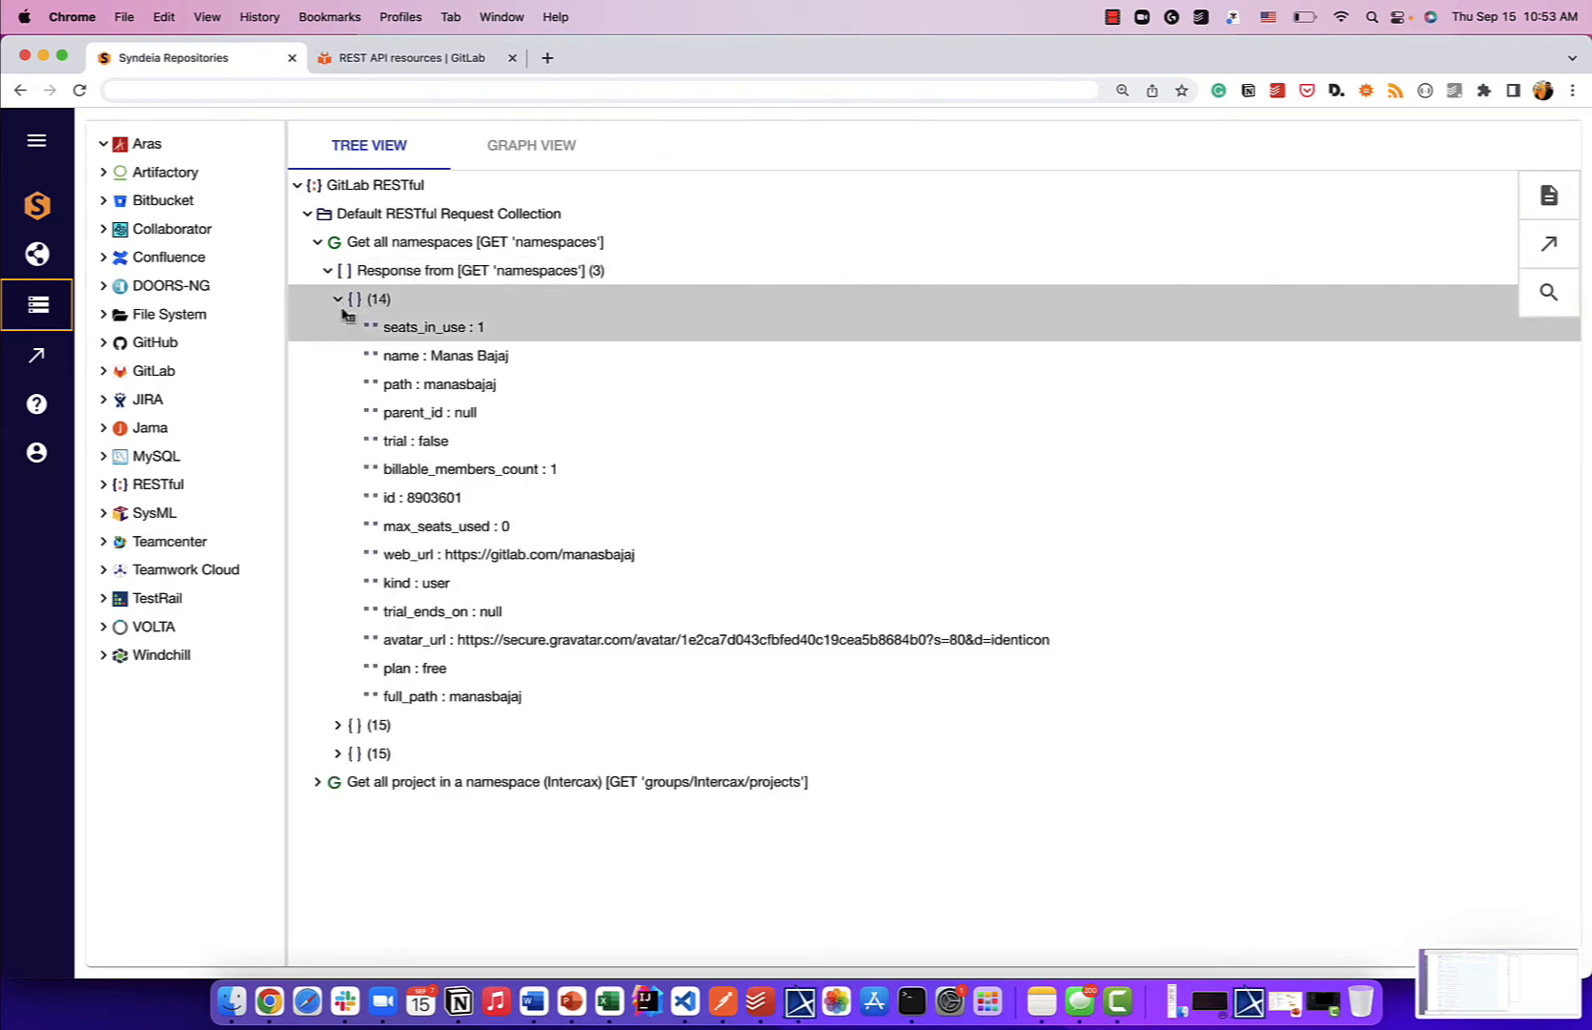
pyautogui.click(339, 301)
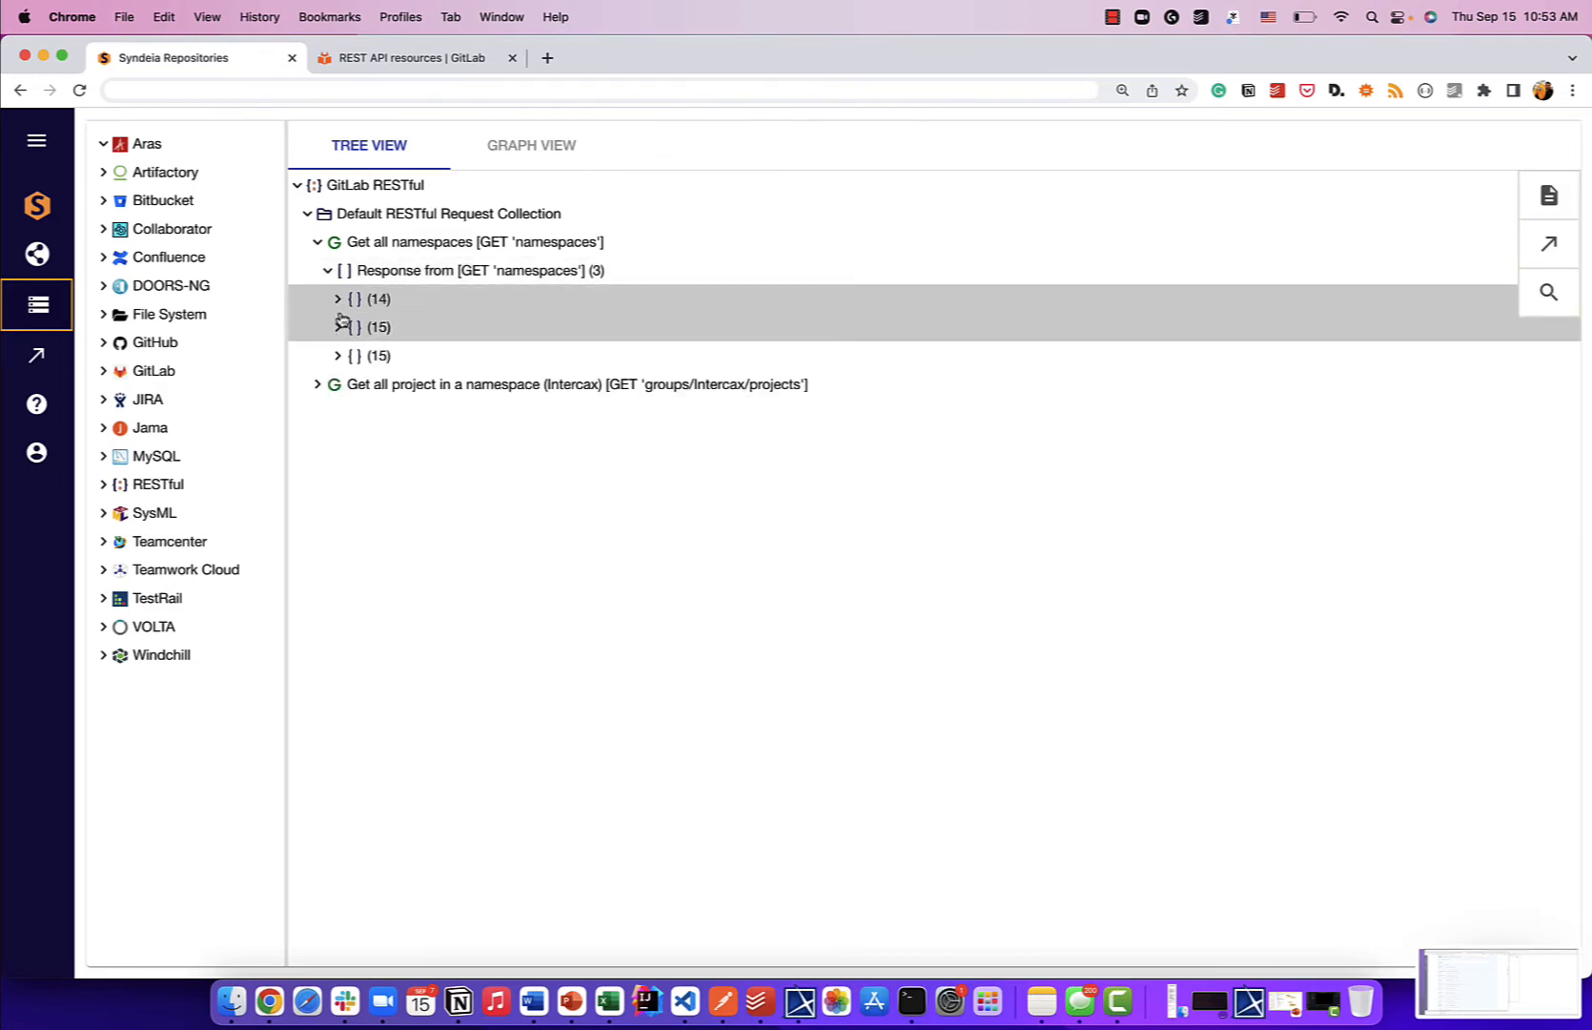
pyautogui.click(339, 330)
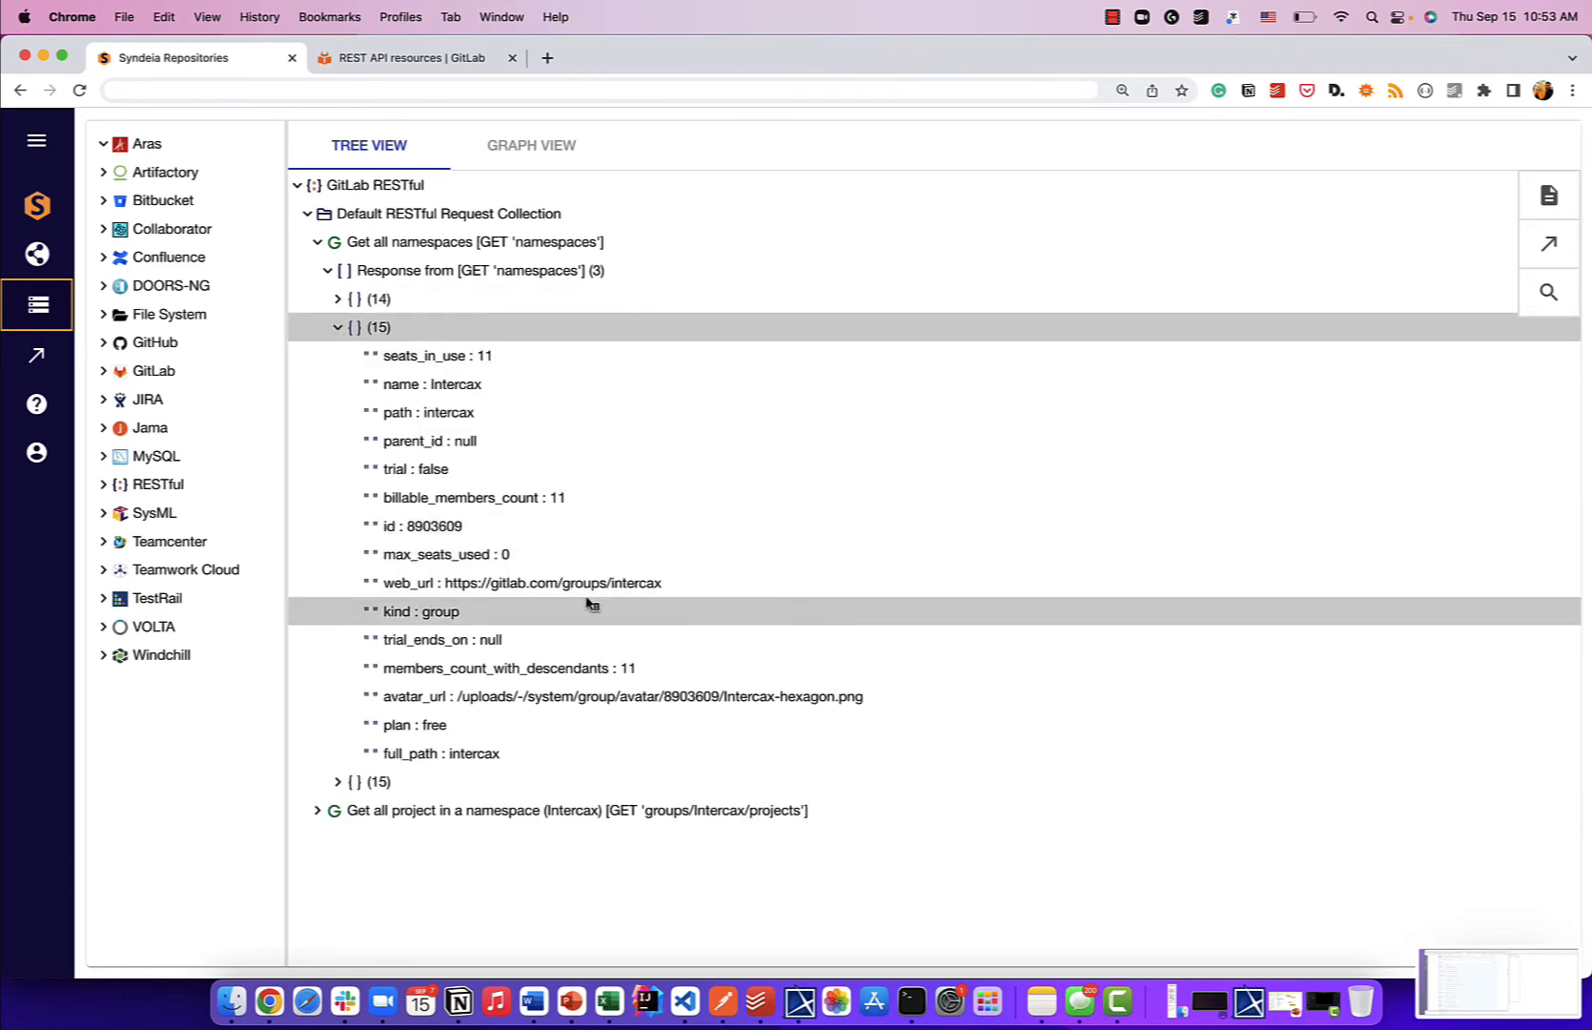
pyautogui.click(338, 327)
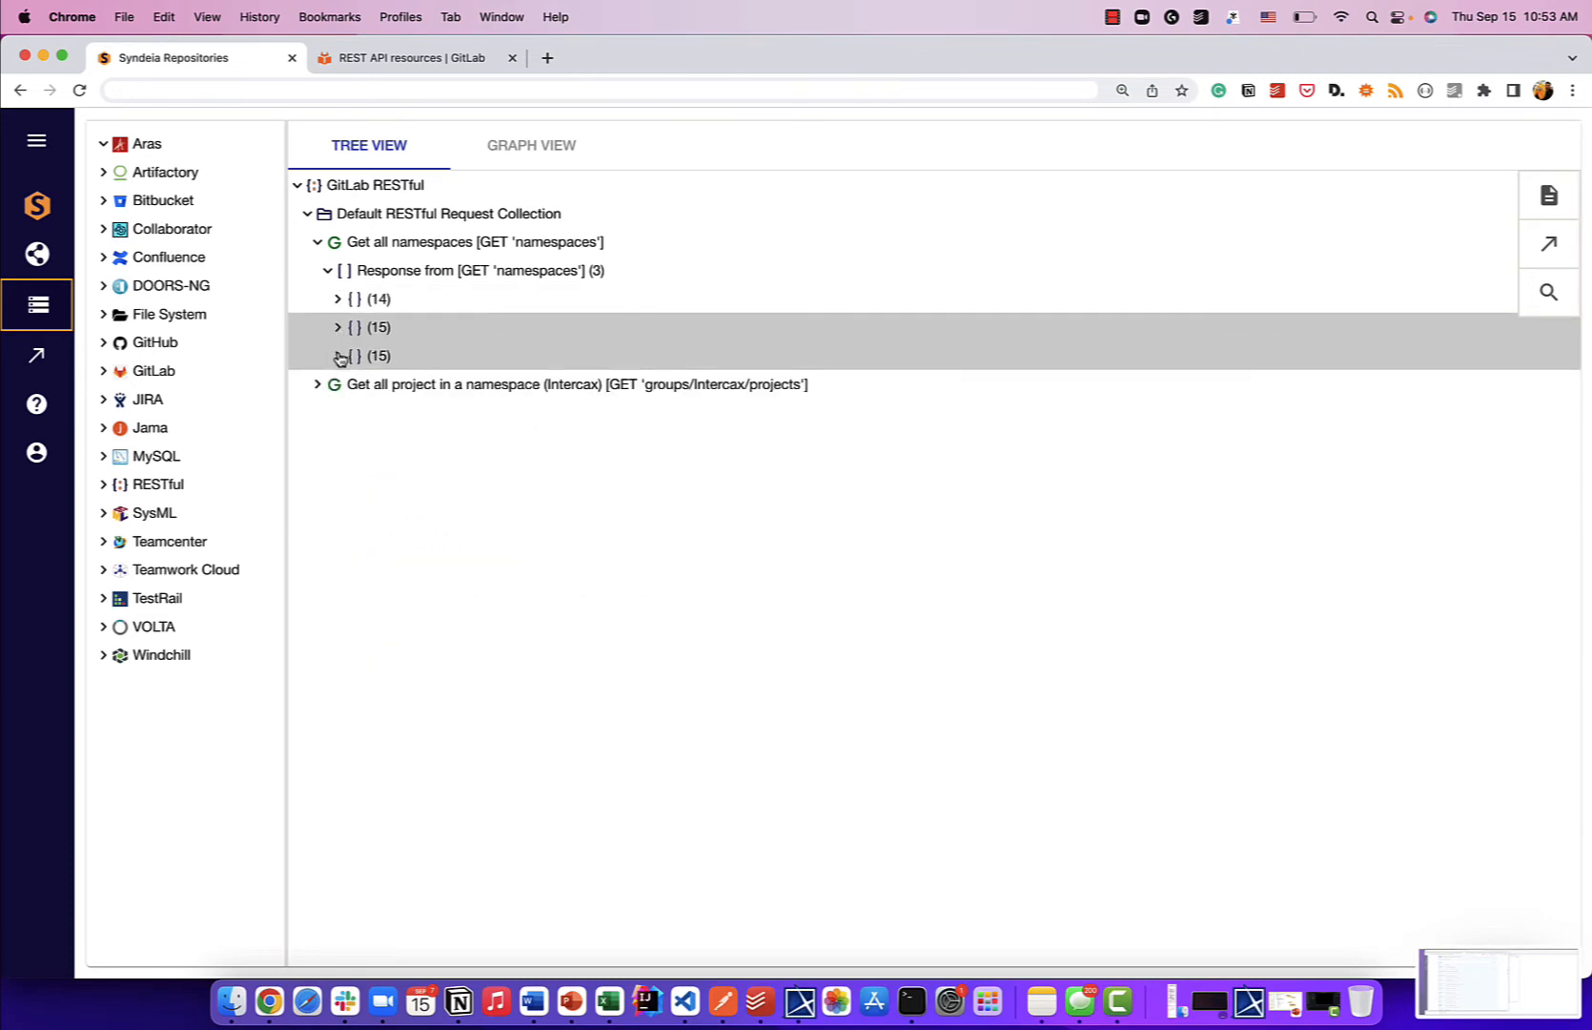
pyautogui.click(338, 355)
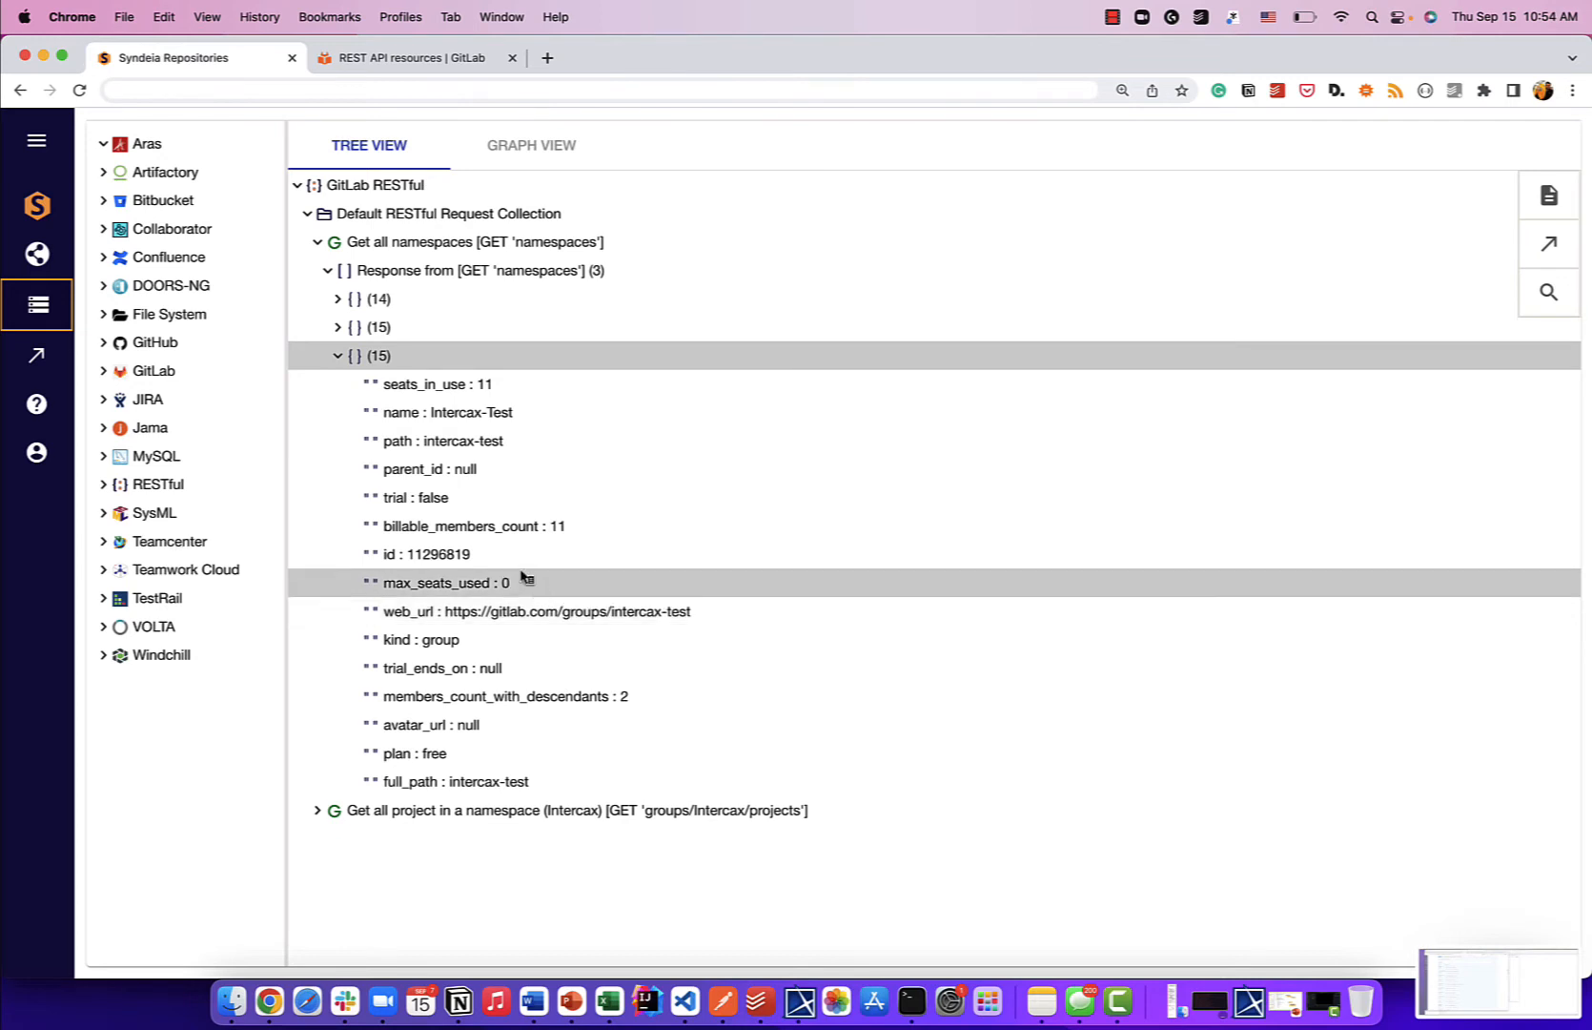
pyautogui.click(336, 357)
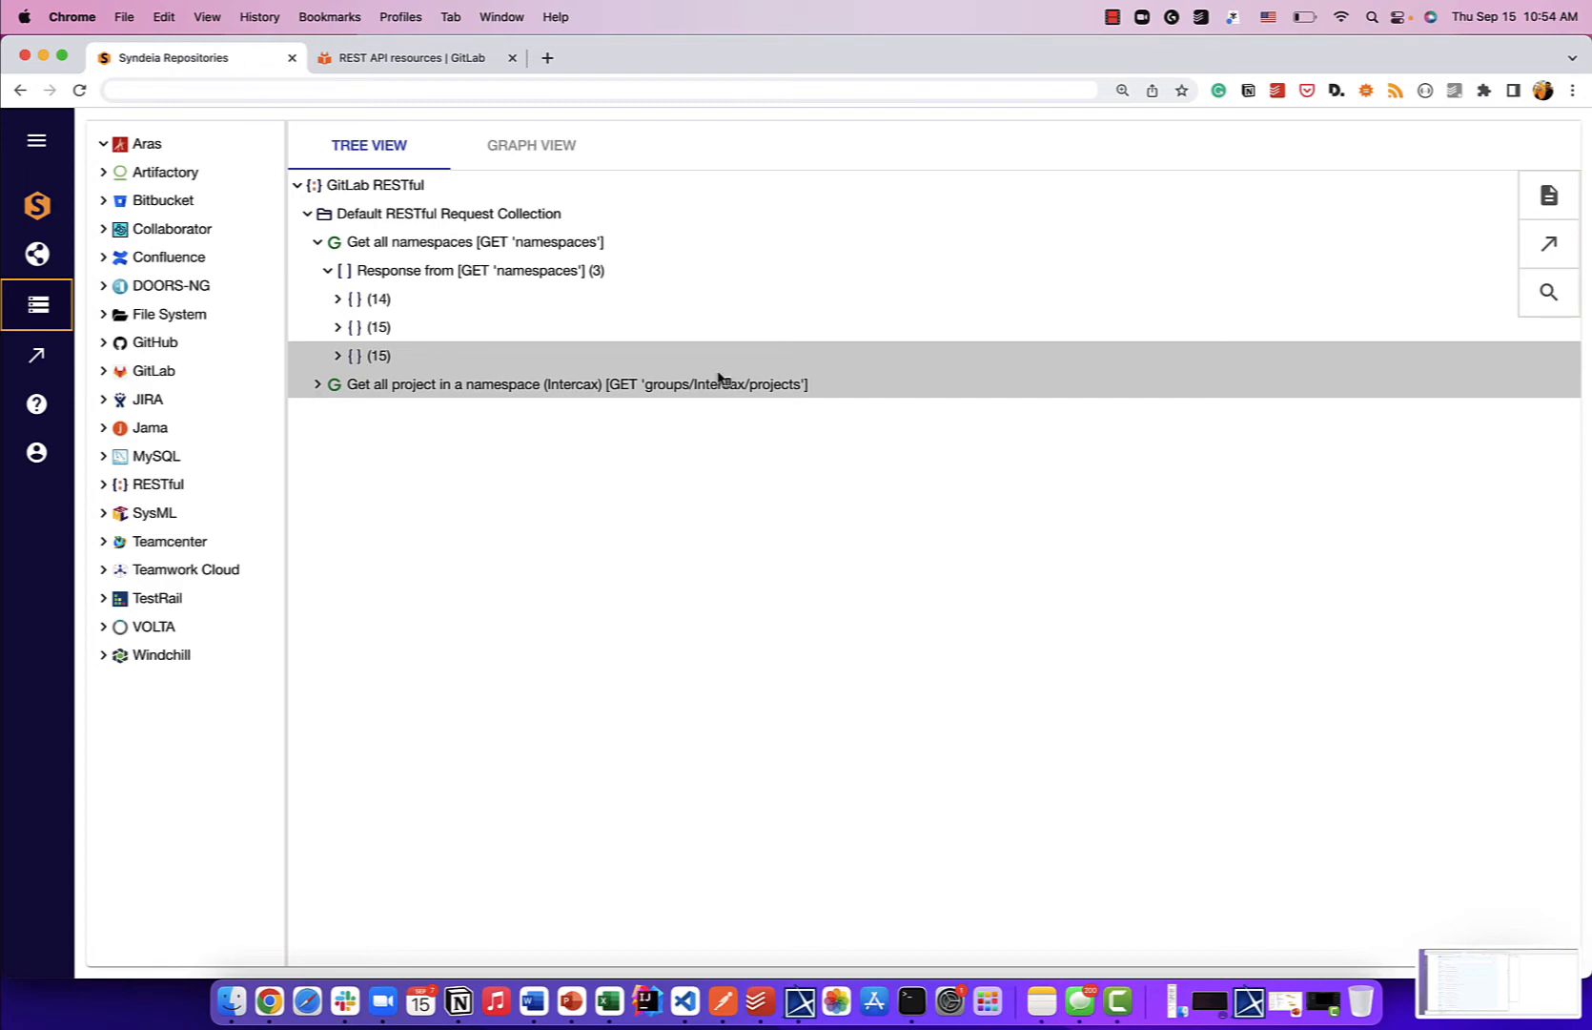
# Step: Expand the response of the Intercax projects request and look through the first project's attributes, including its name
pyautogui.click(318, 386)
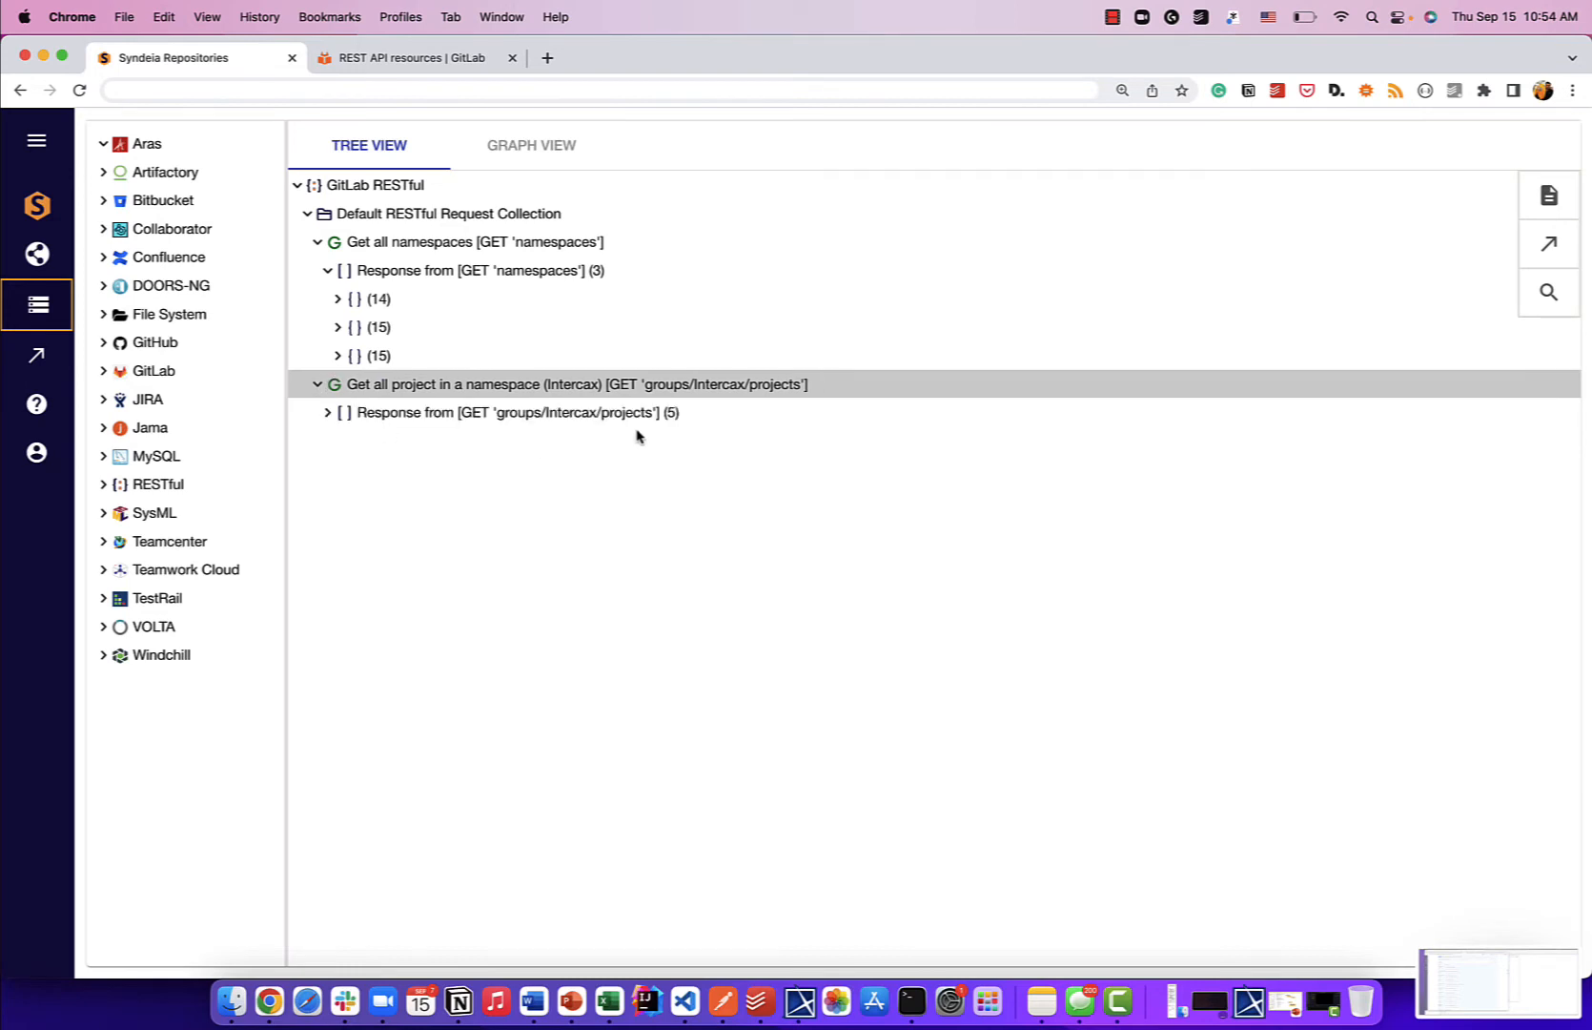
pyautogui.click(327, 411)
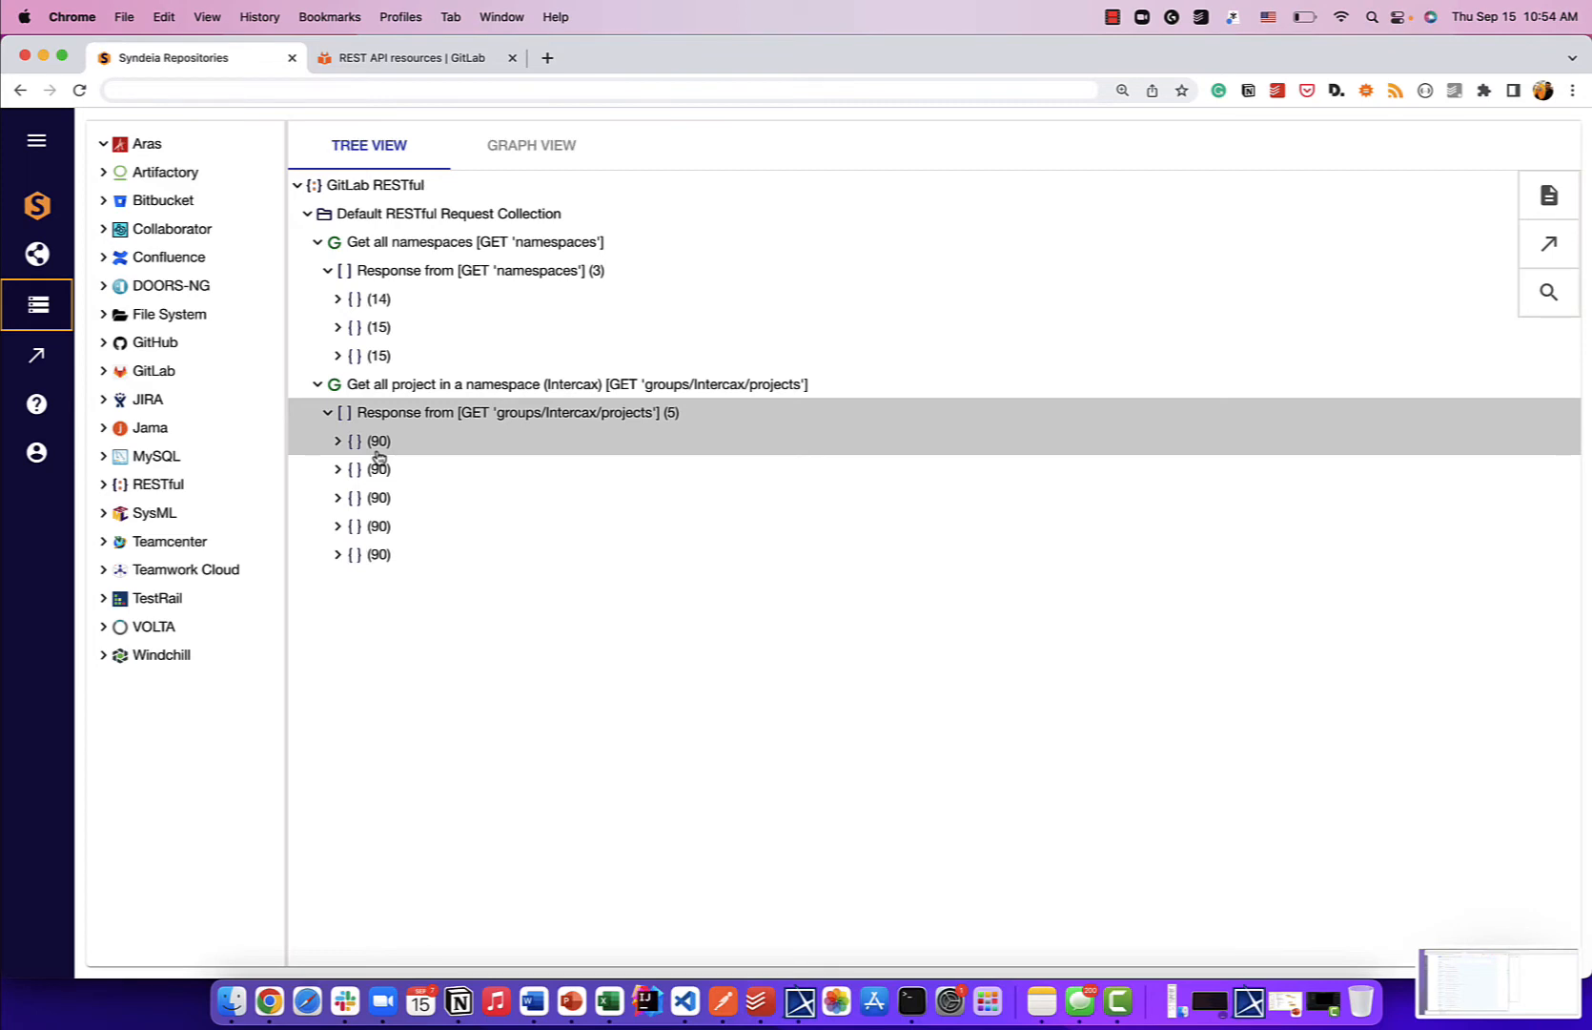
pyautogui.click(338, 442)
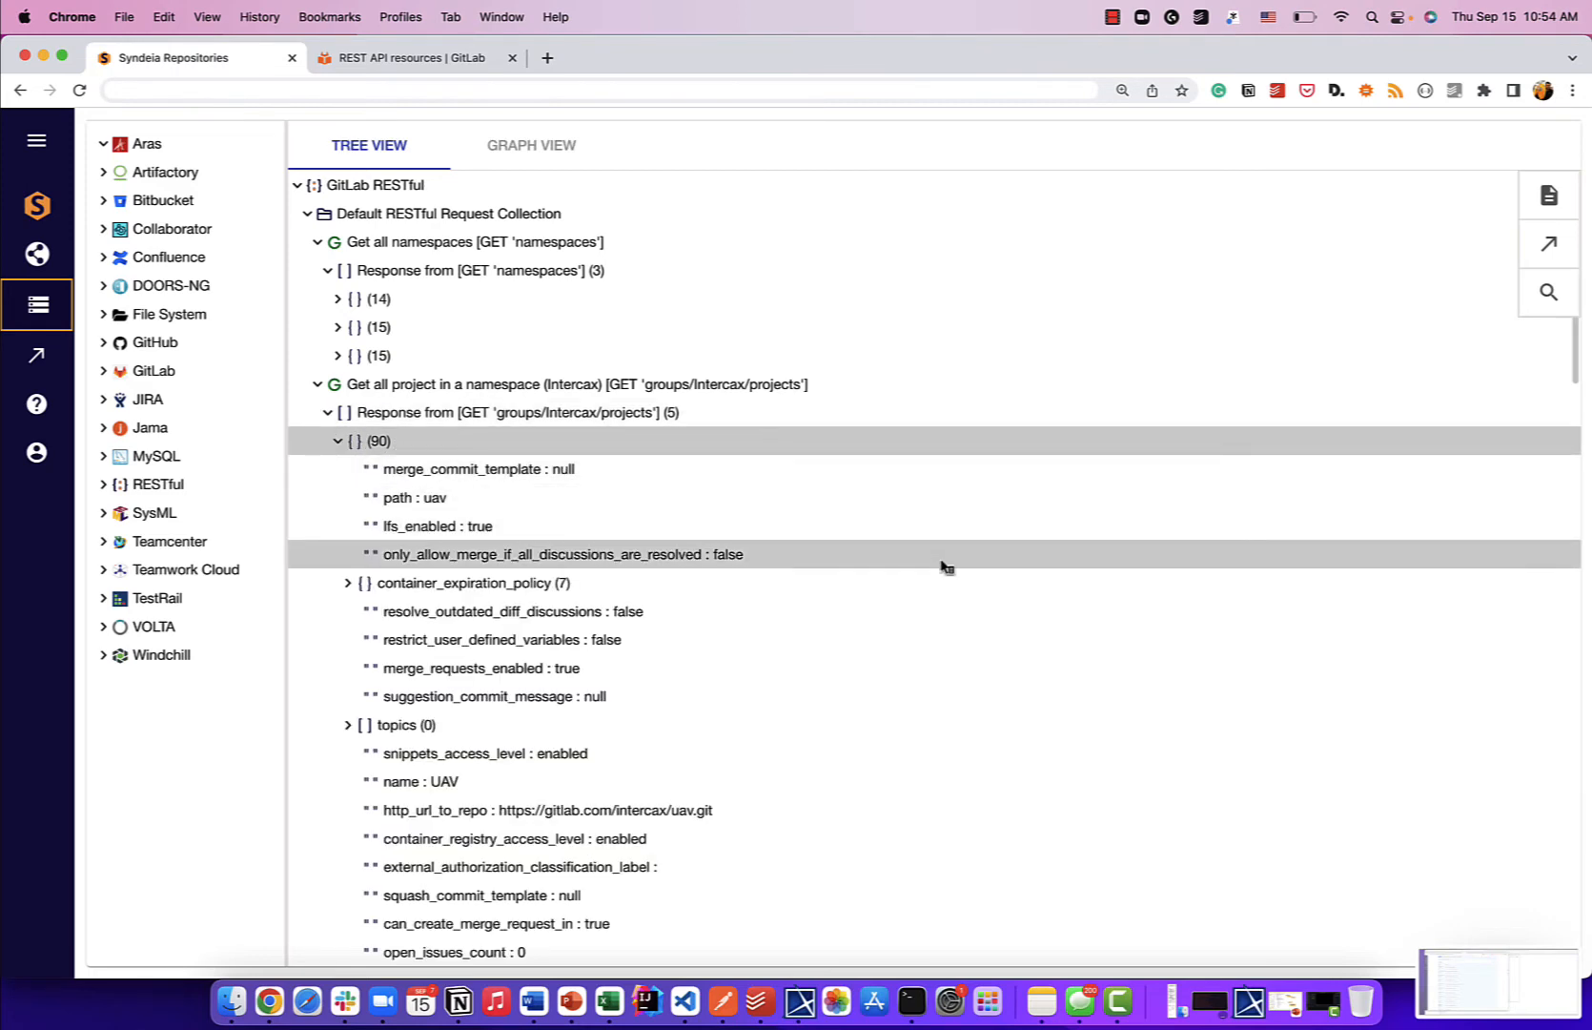
pyautogui.scroll(-1, 944, 568)
pyautogui.scroll(-2, 942, 567)
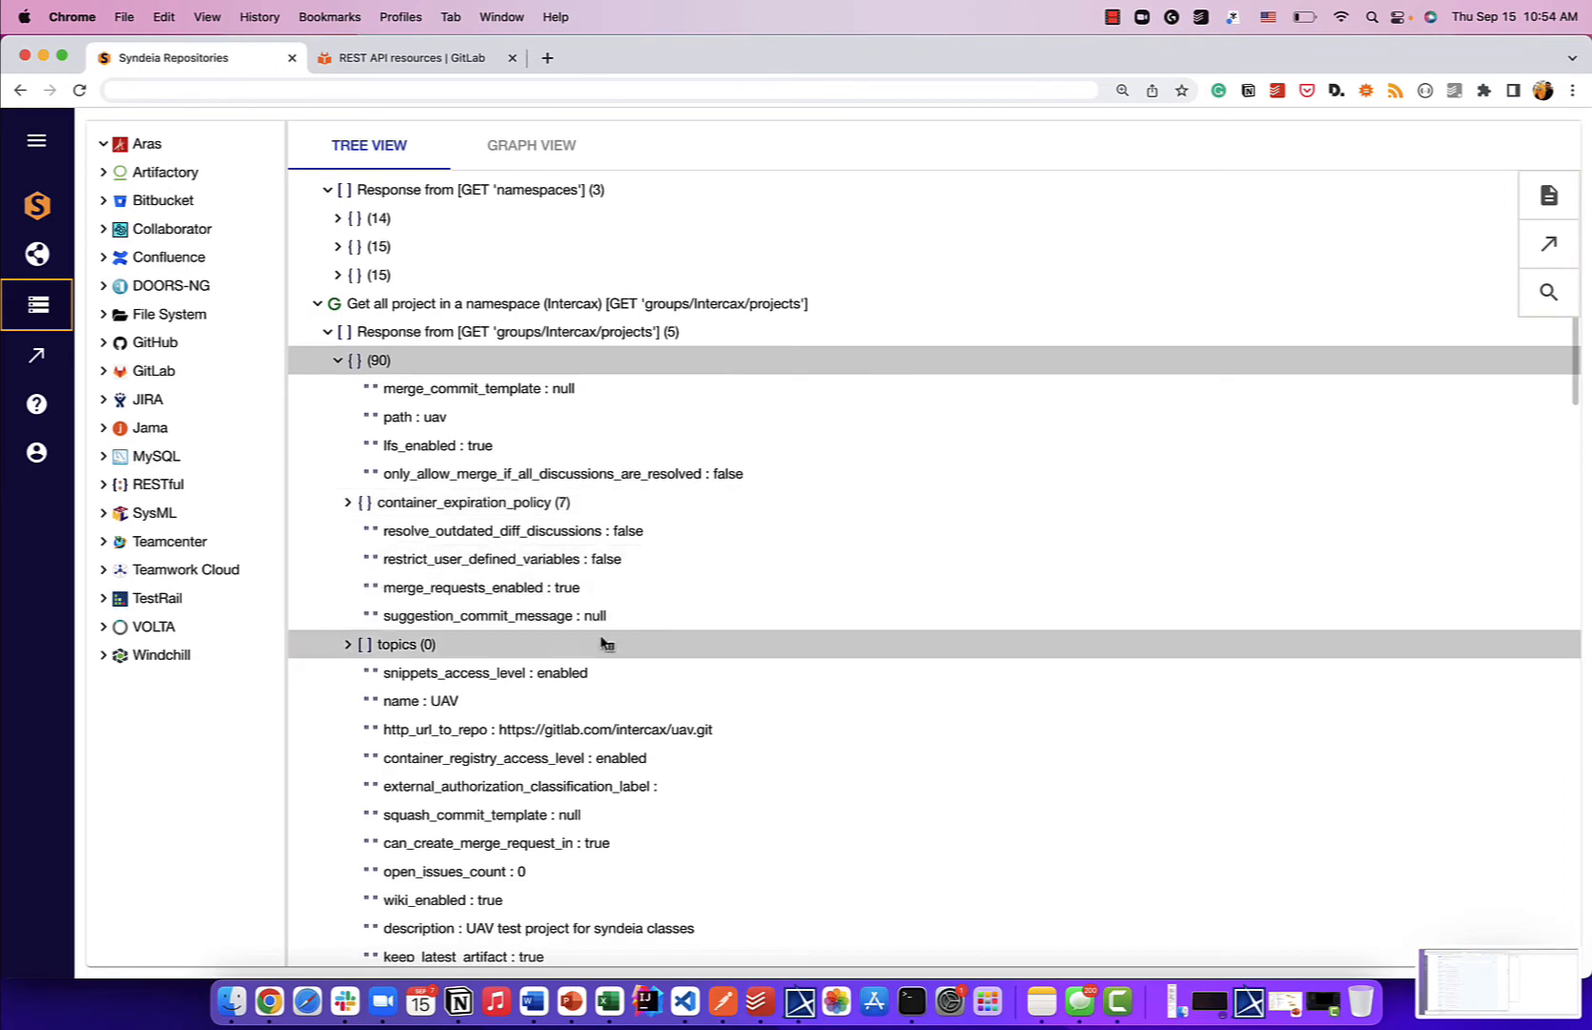
pyautogui.moveTo(431, 704); pyautogui.dragTo(473, 707)
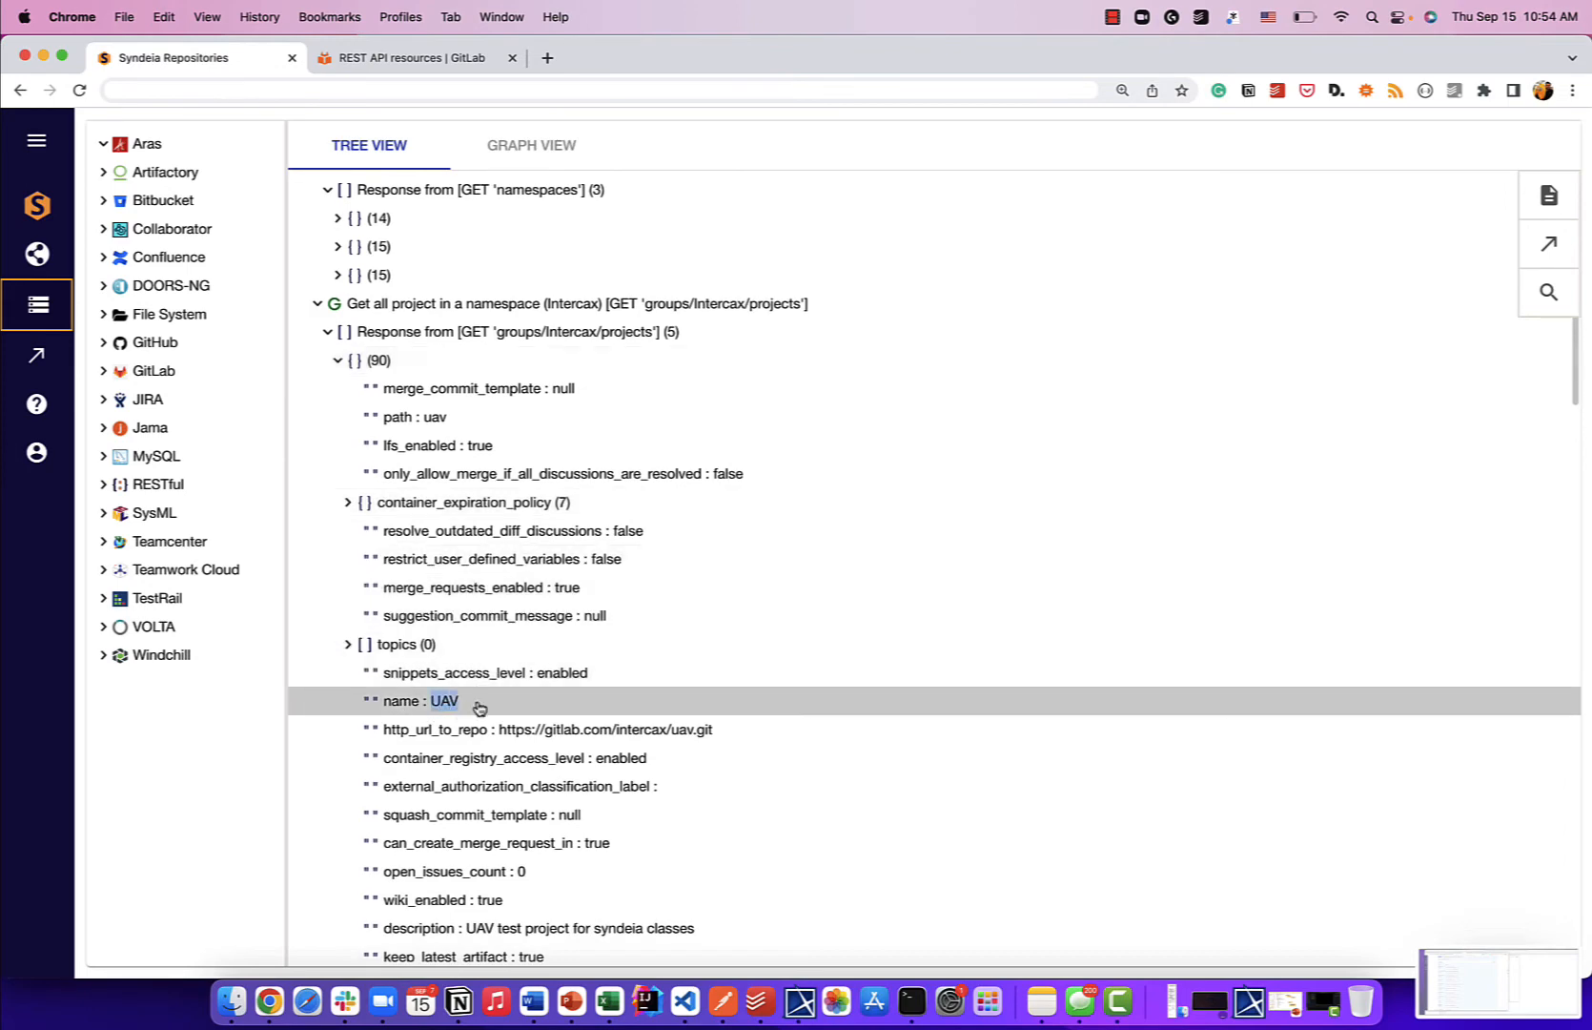
pyautogui.scroll(-1, 555, 679)
pyautogui.scroll(-15, 555, 679)
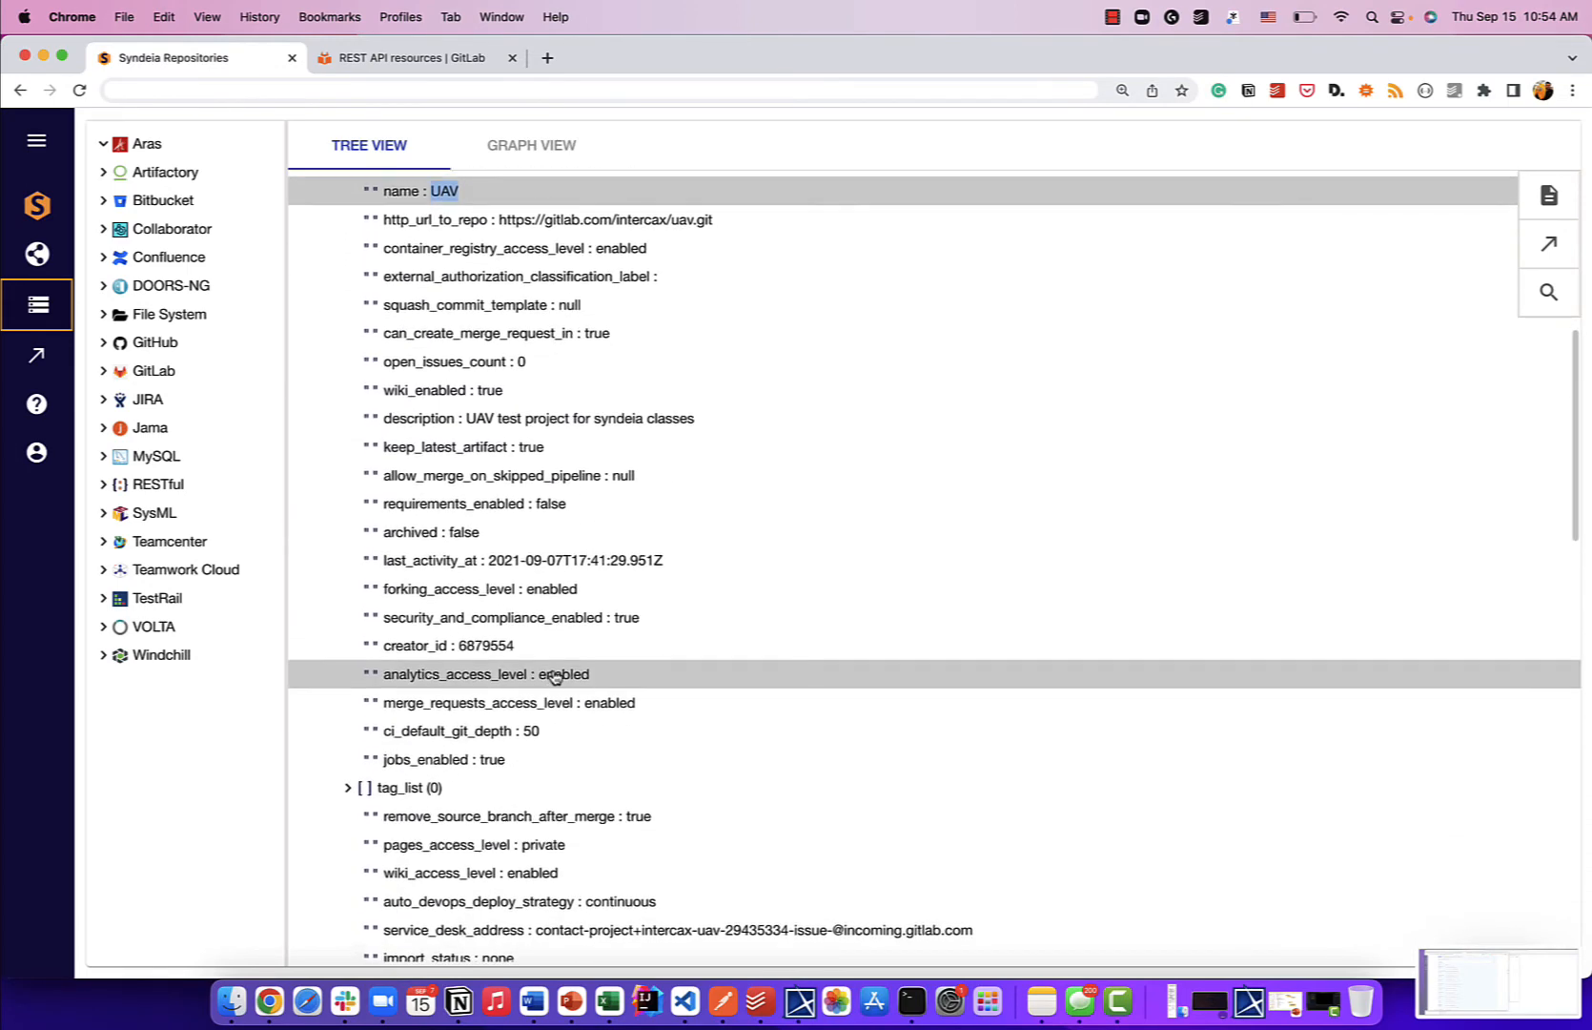
pyautogui.scroll(-5, 555, 677)
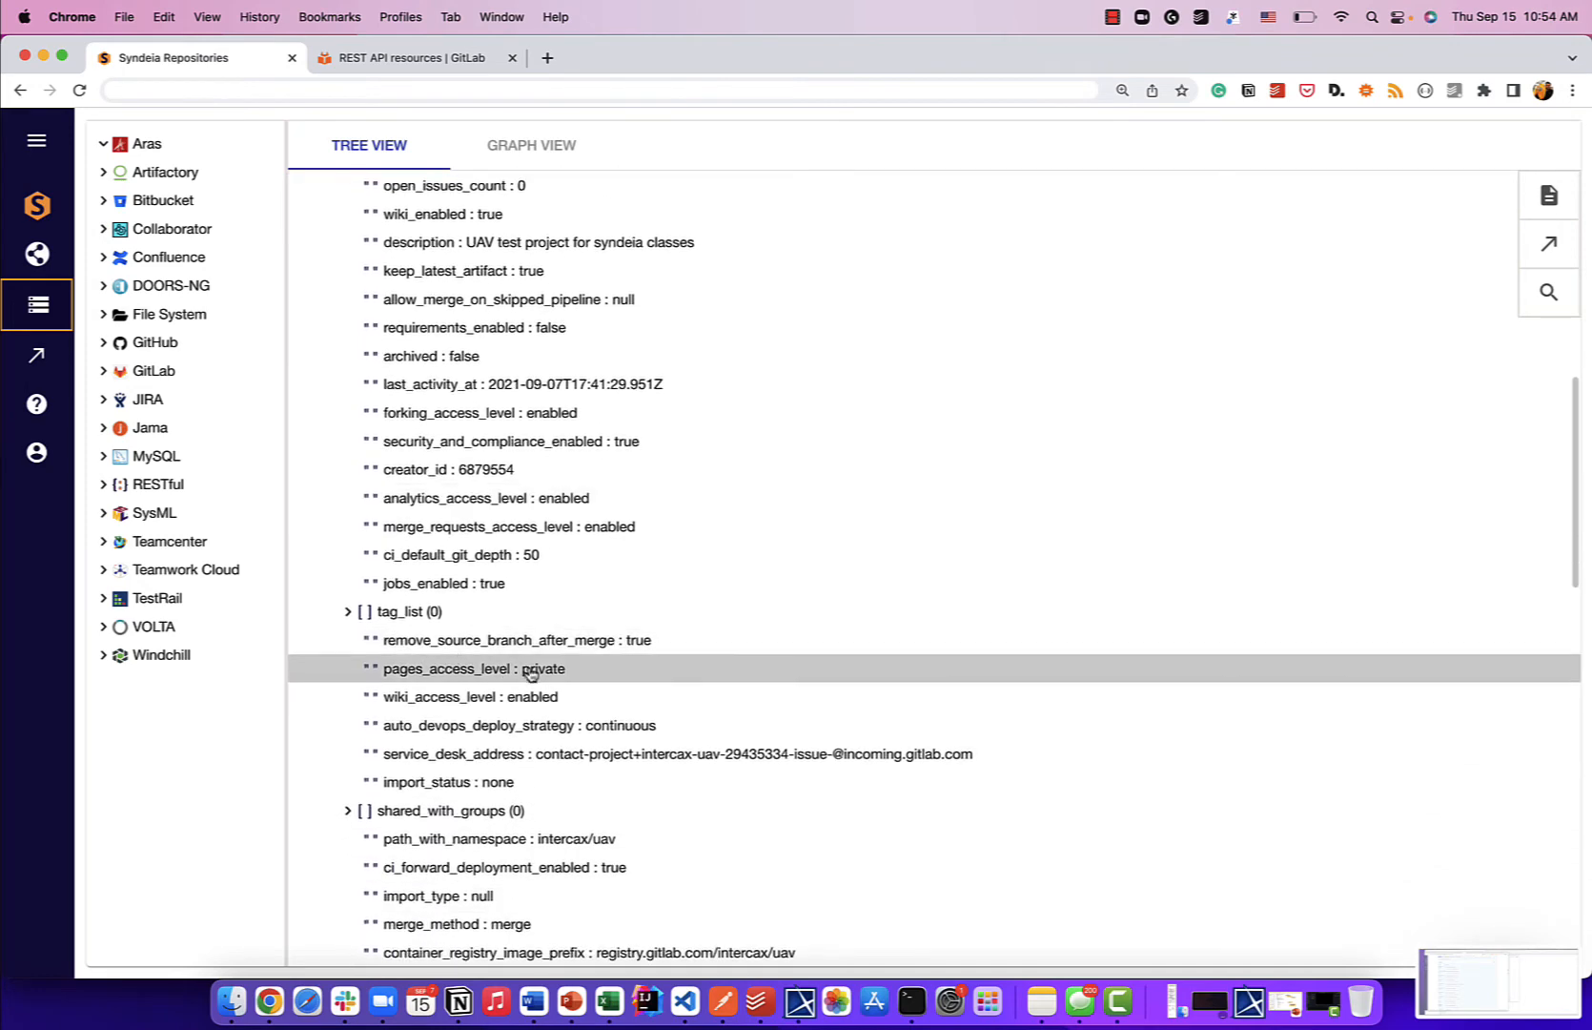
pyautogui.scroll(-5, 530, 670)
pyautogui.scroll(-3, 530, 672)
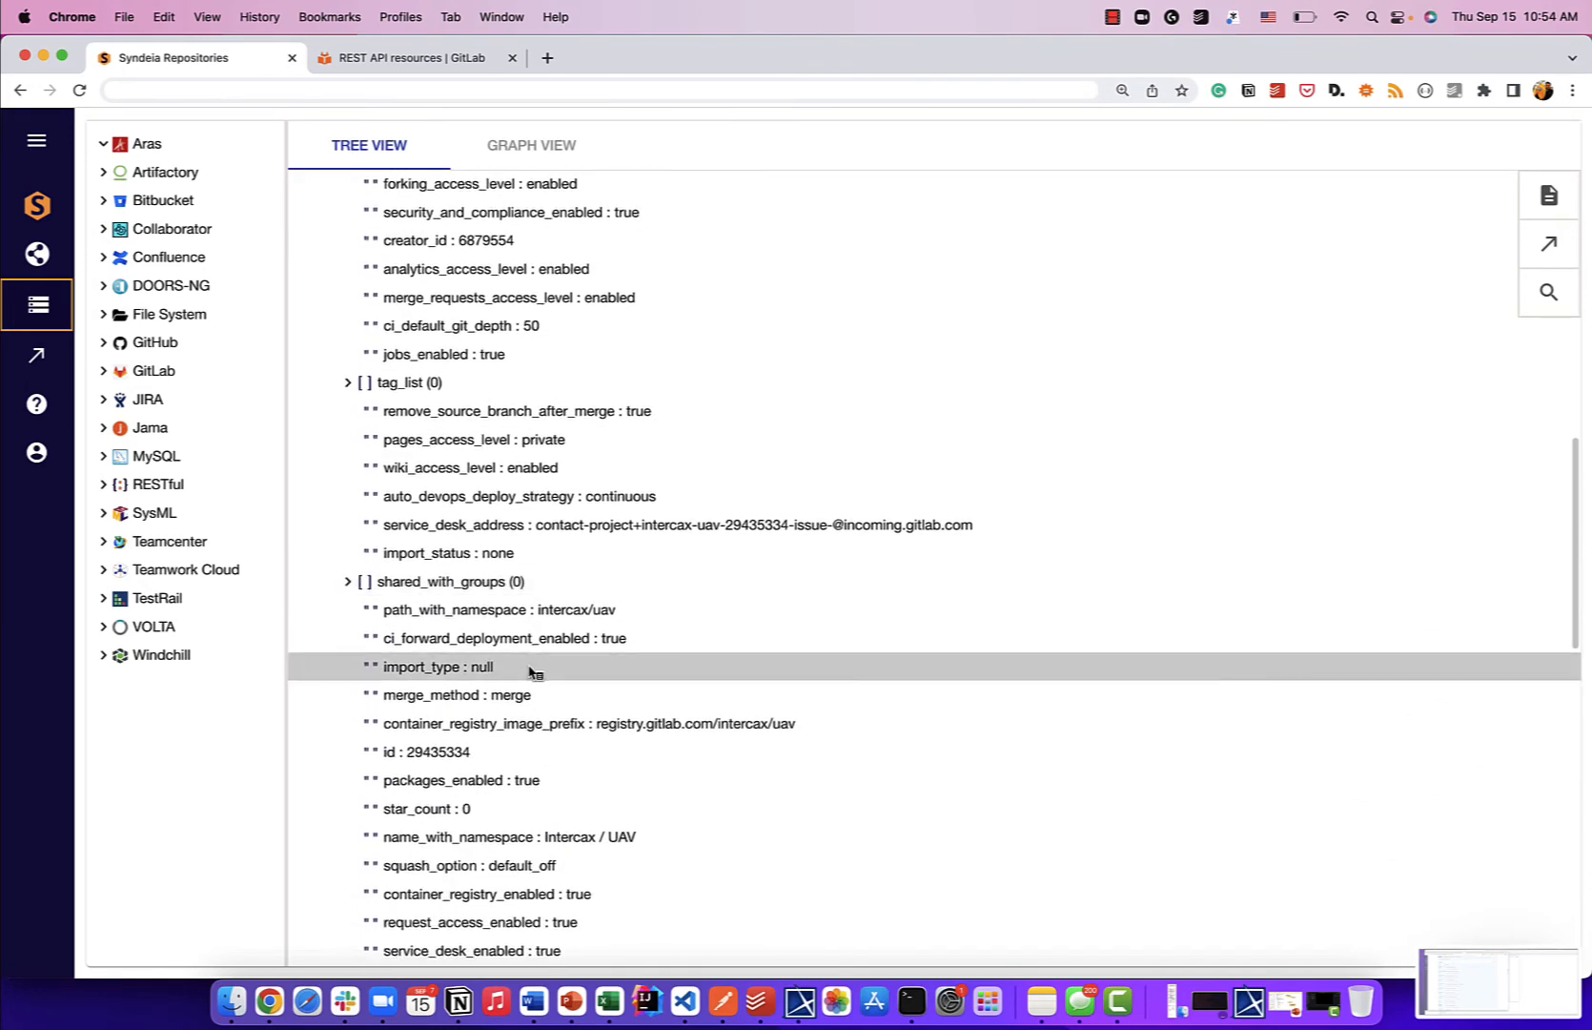
pyautogui.scroll(-7, 531, 672)
pyautogui.scroll(-20, 530, 673)
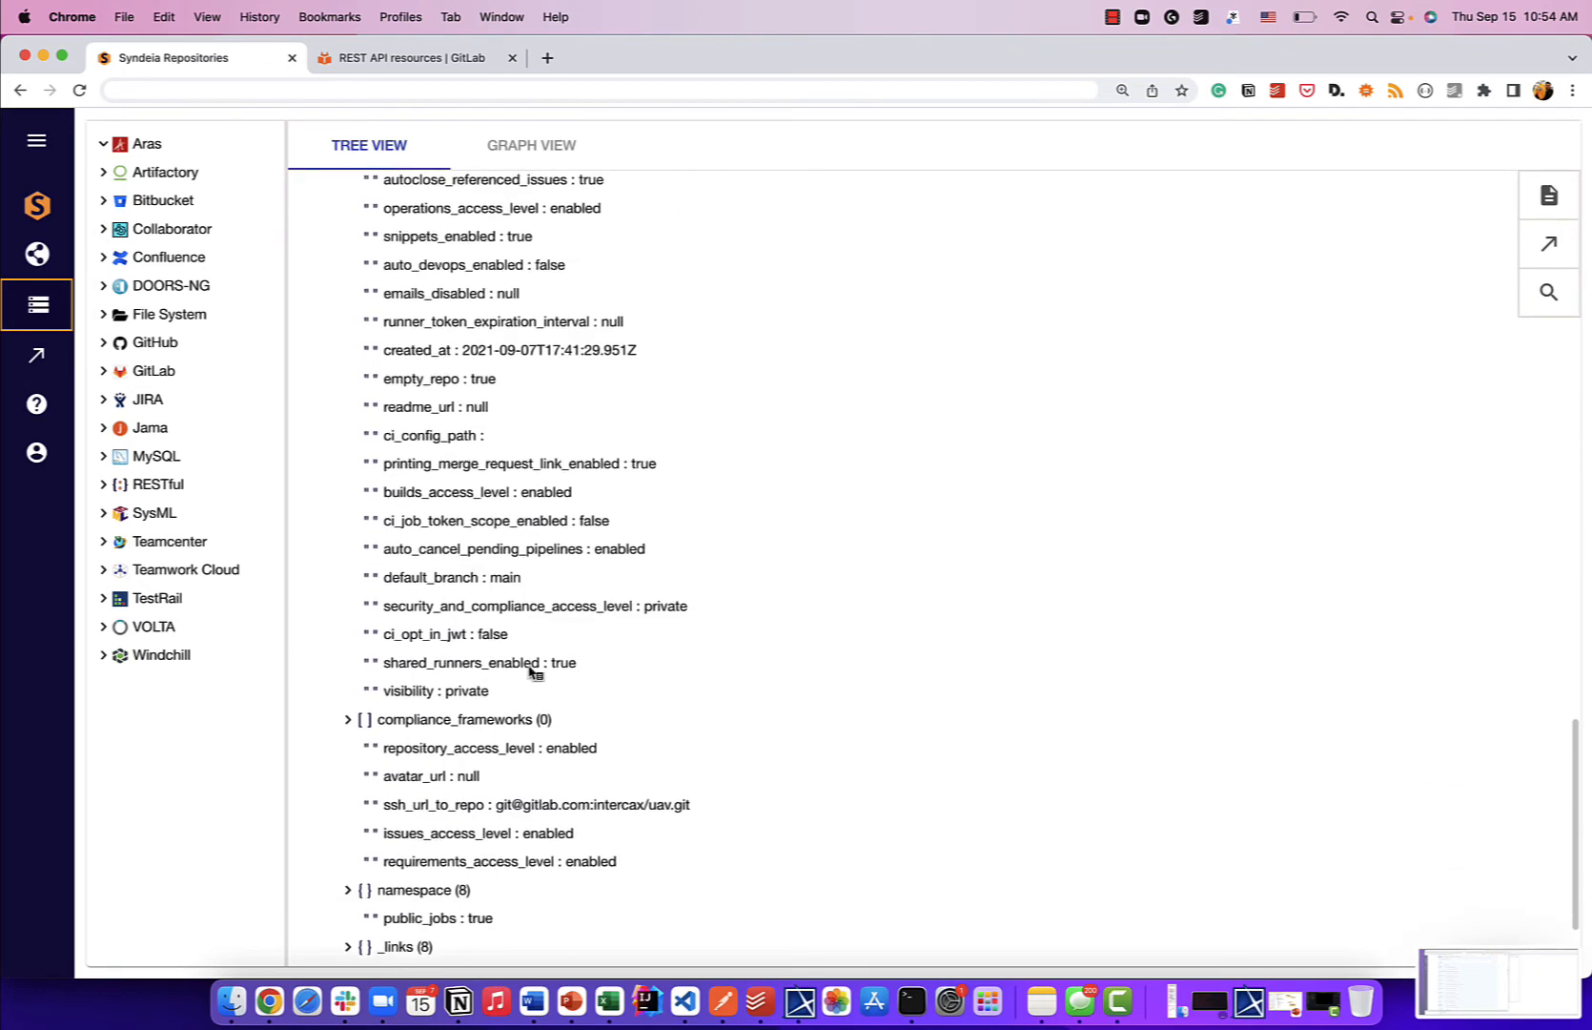
pyautogui.scroll(-3, 530, 672)
pyautogui.scroll(20, 530, 673)
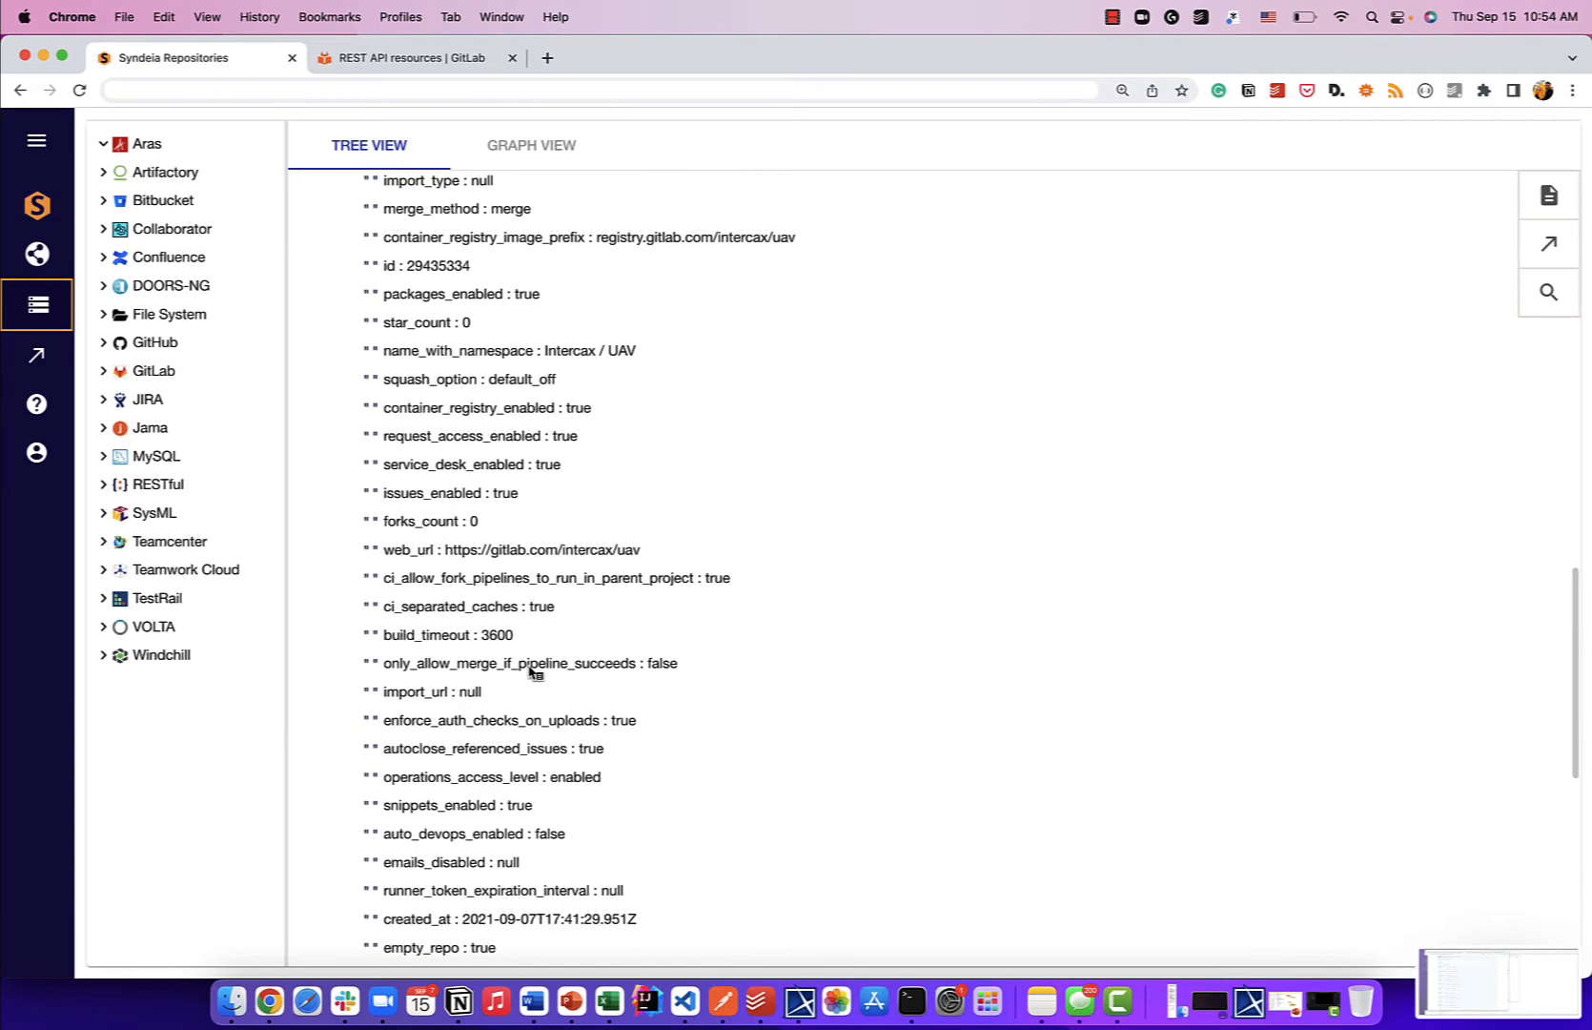
pyautogui.scroll(20, 530, 672)
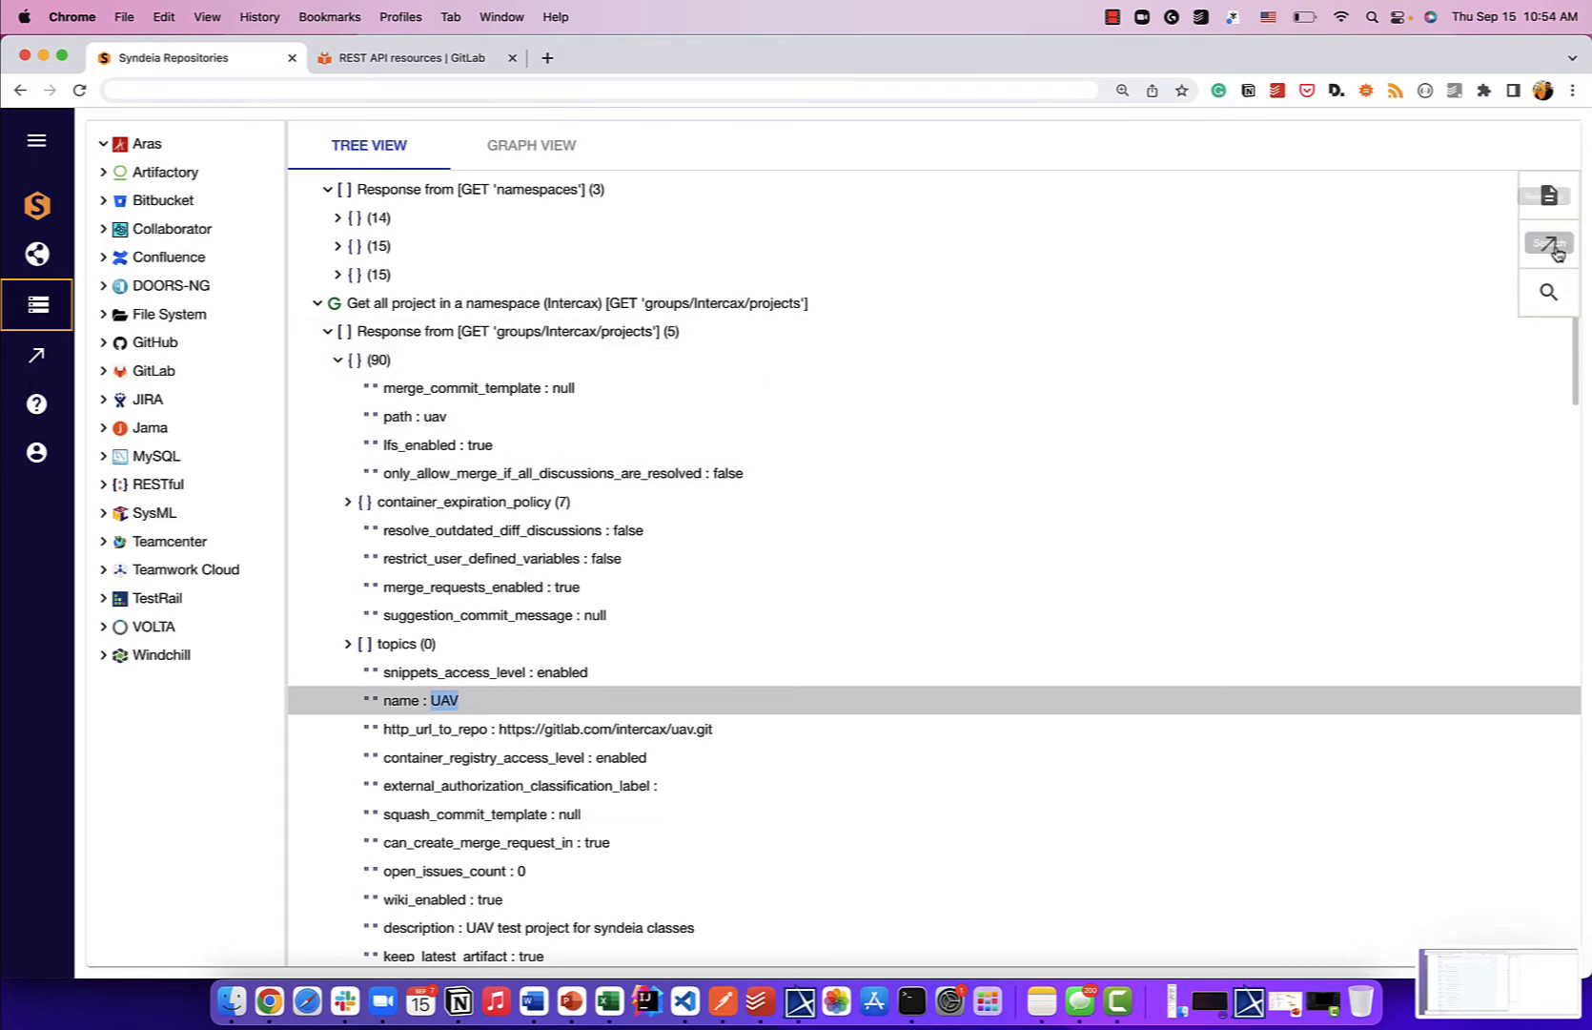
# Step: View the details of the Intercax projects response, look through the JSON in attributes.response and close the details
pyautogui.click(545, 331)
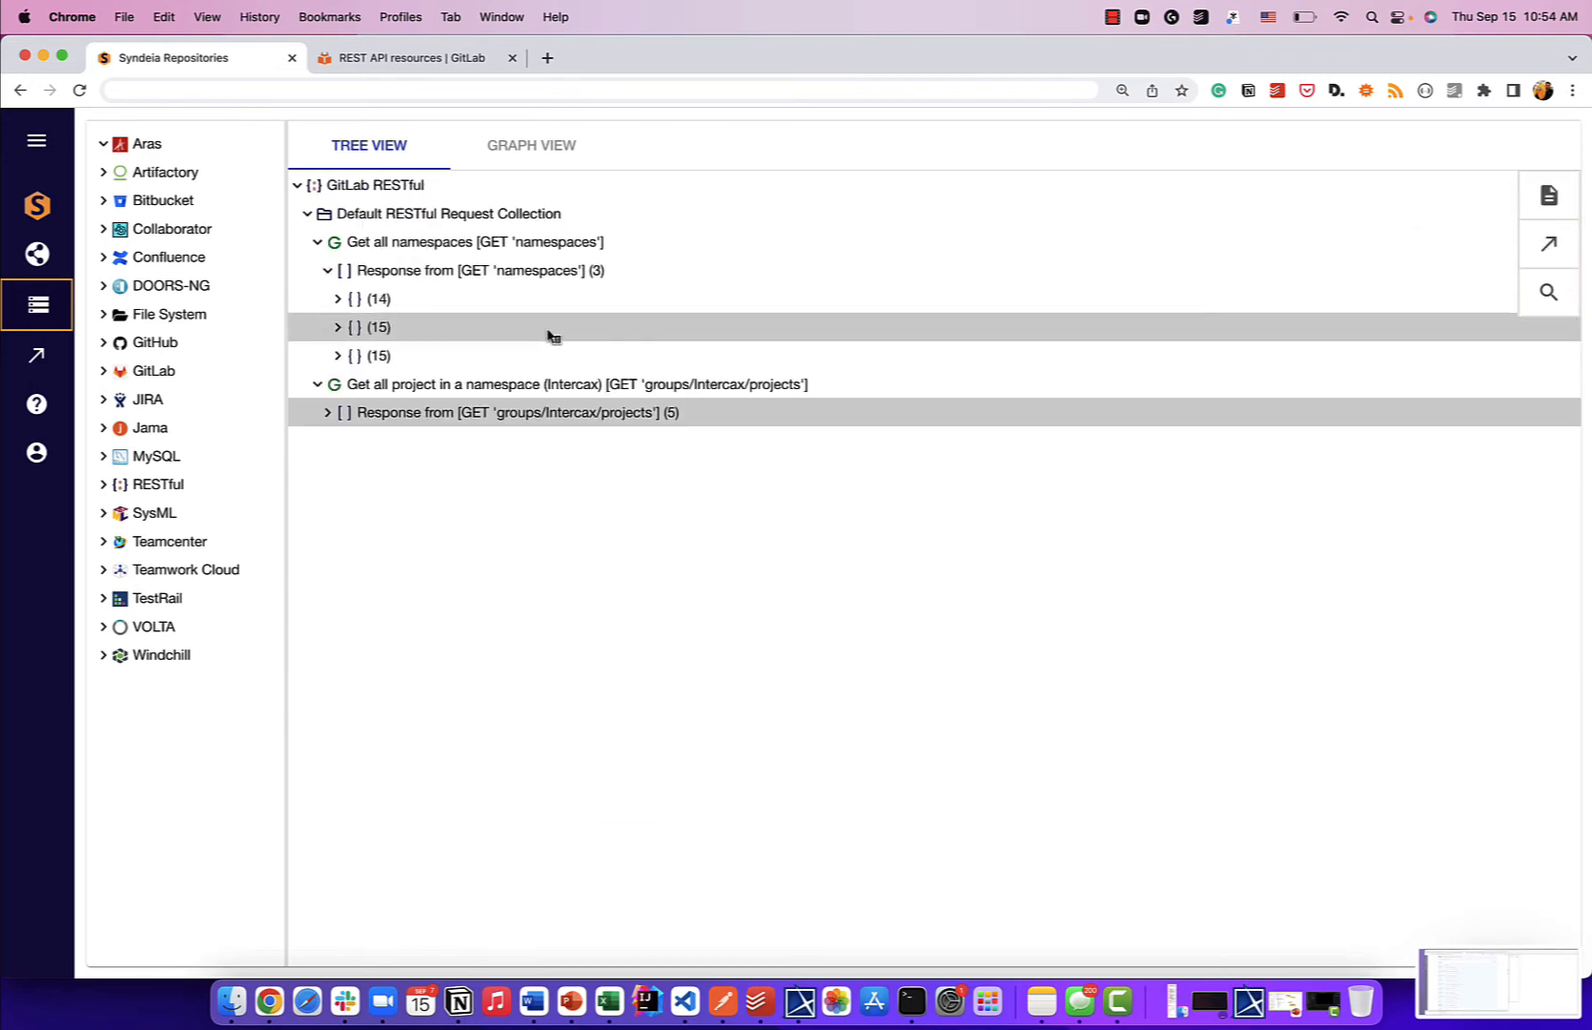
pyautogui.click(1550, 198)
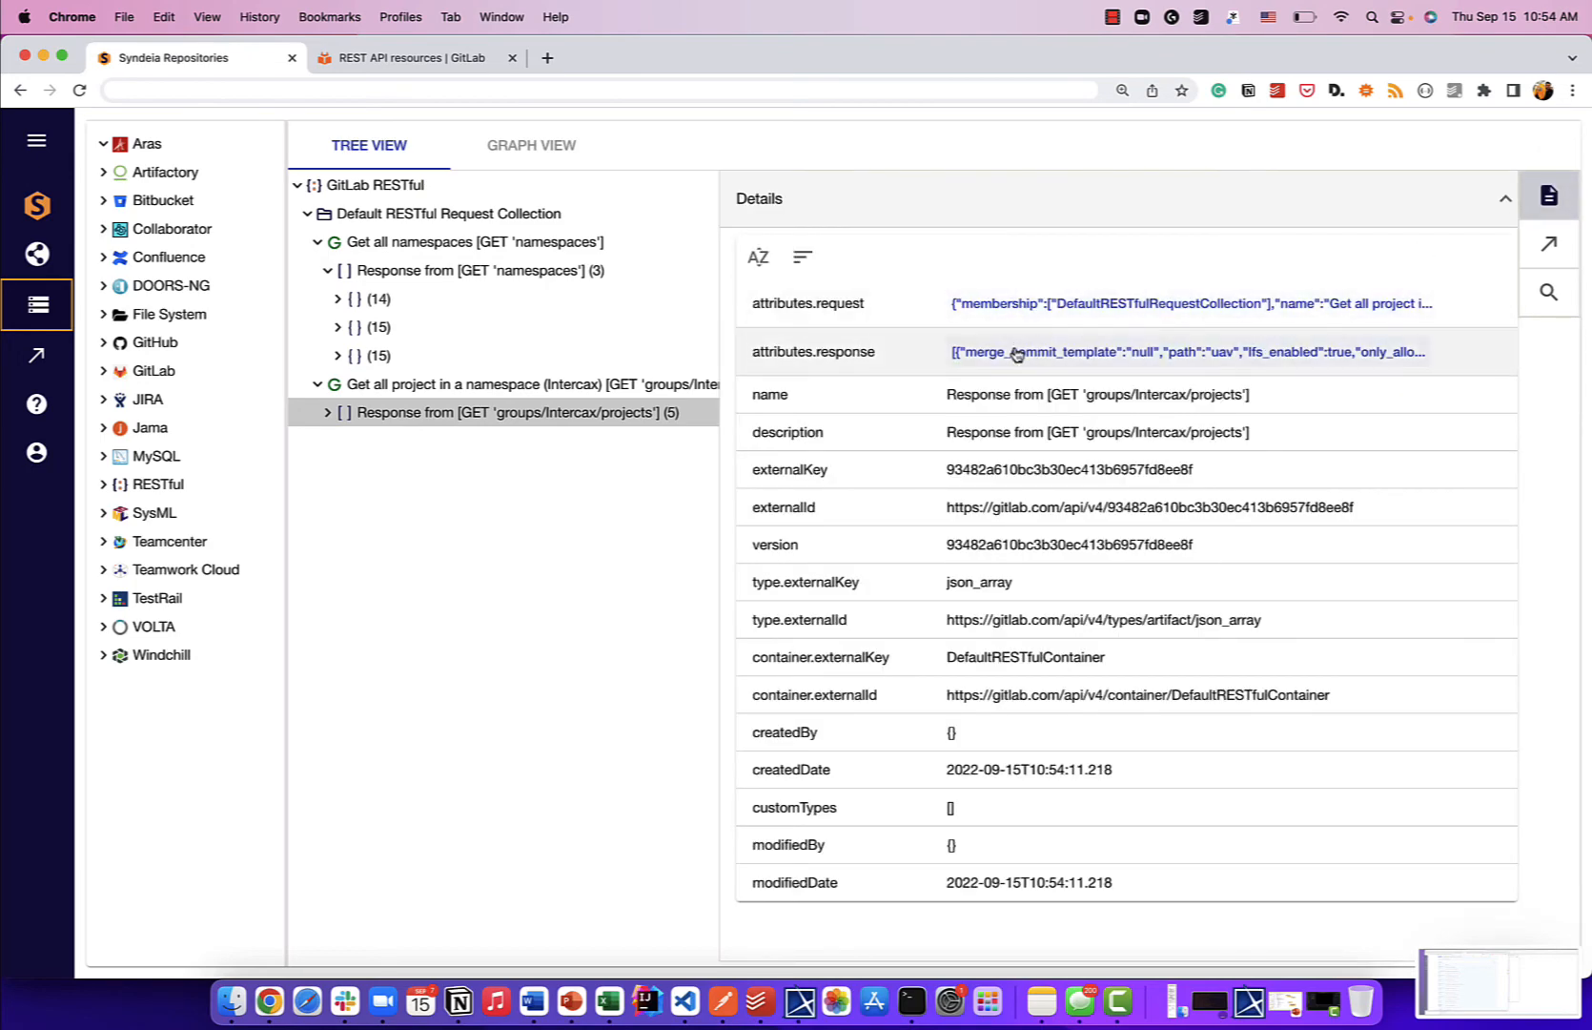
pyautogui.moveTo(1013, 353)
pyautogui.scroll(-10, 1007, 391)
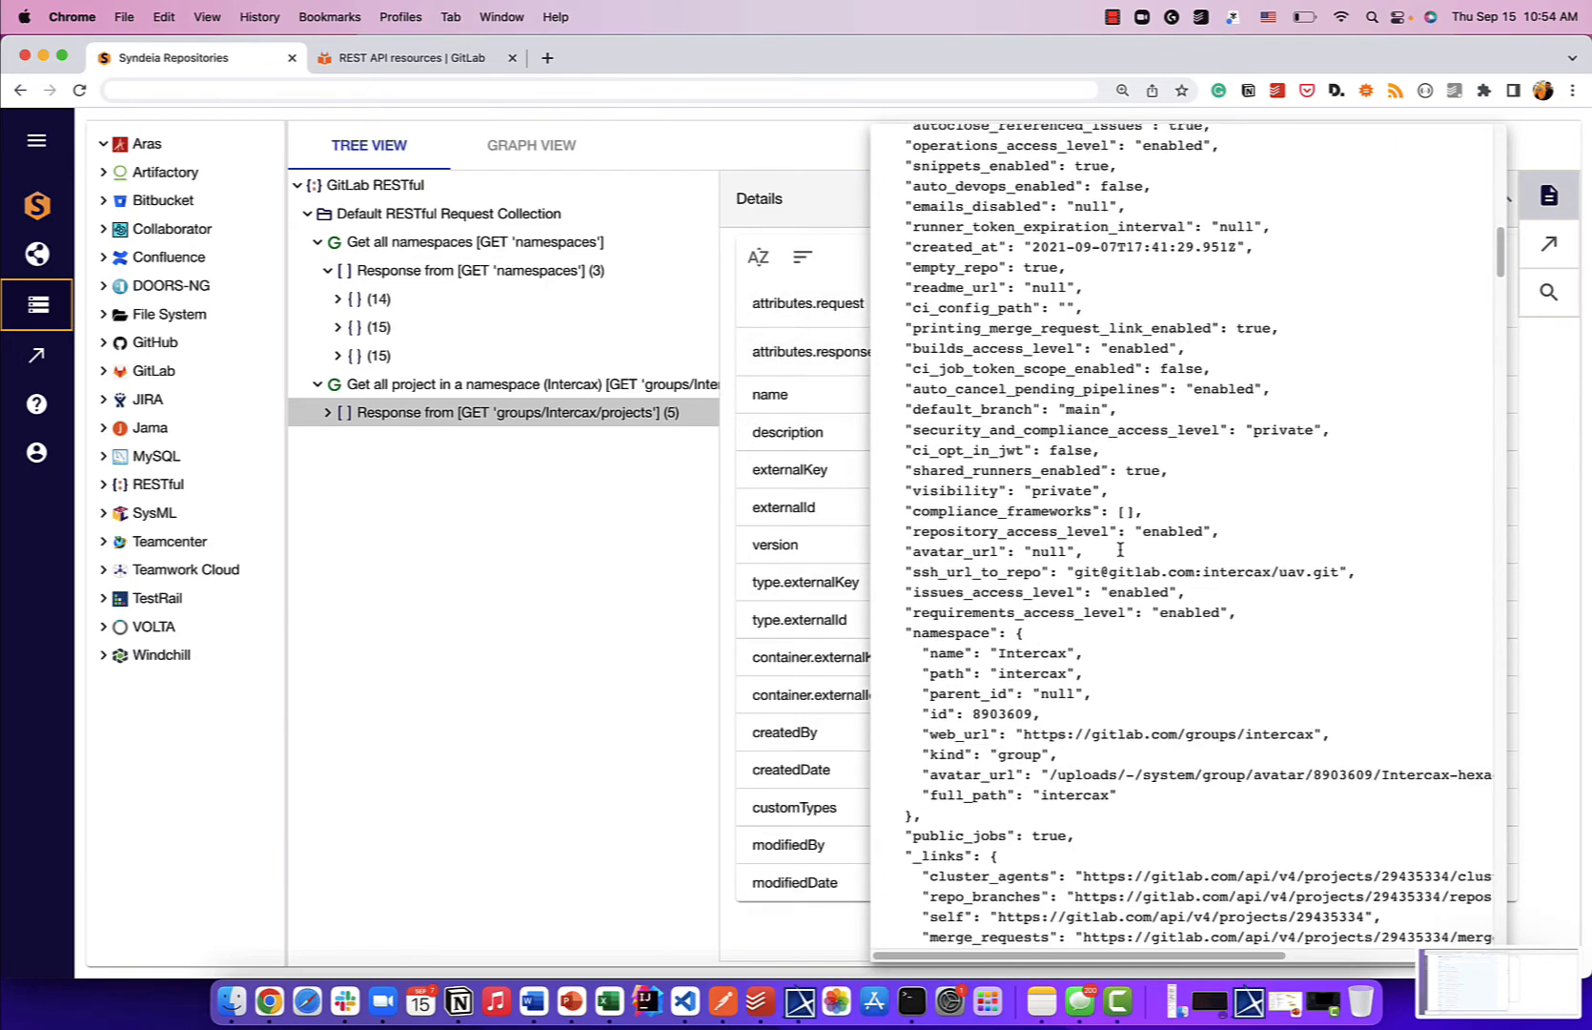
pyautogui.click(1547, 200)
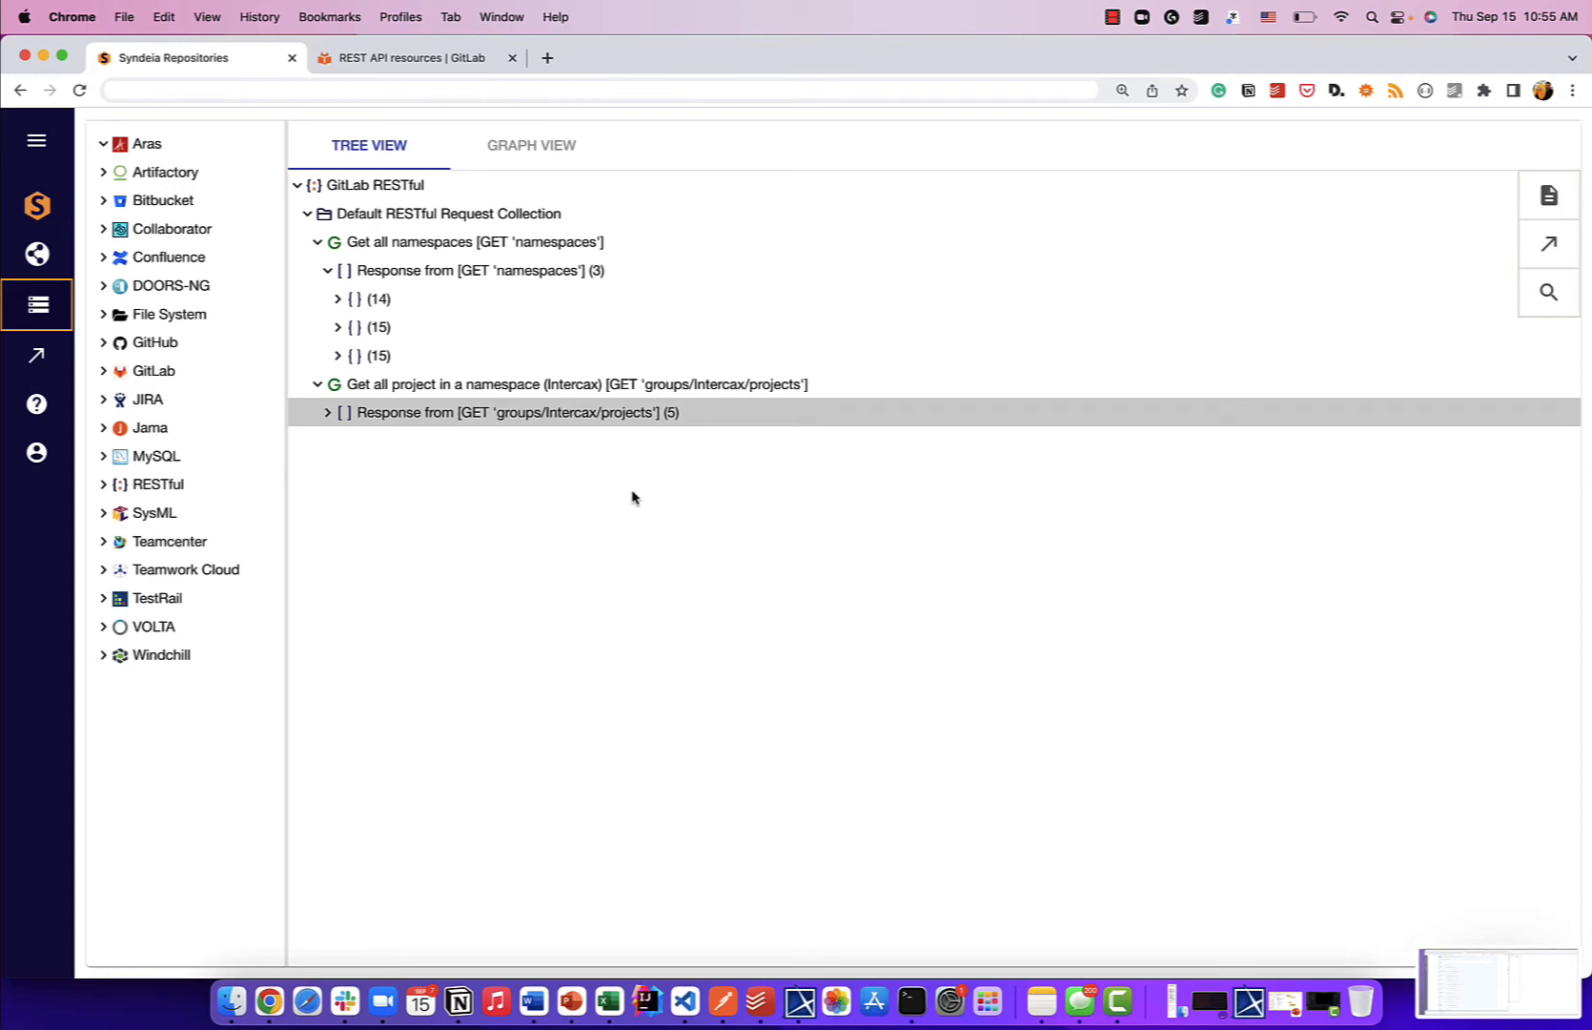
# Step: Expand the second project in the Intercax projects response, check its name attribute and collapse it again
pyautogui.click(327, 413)
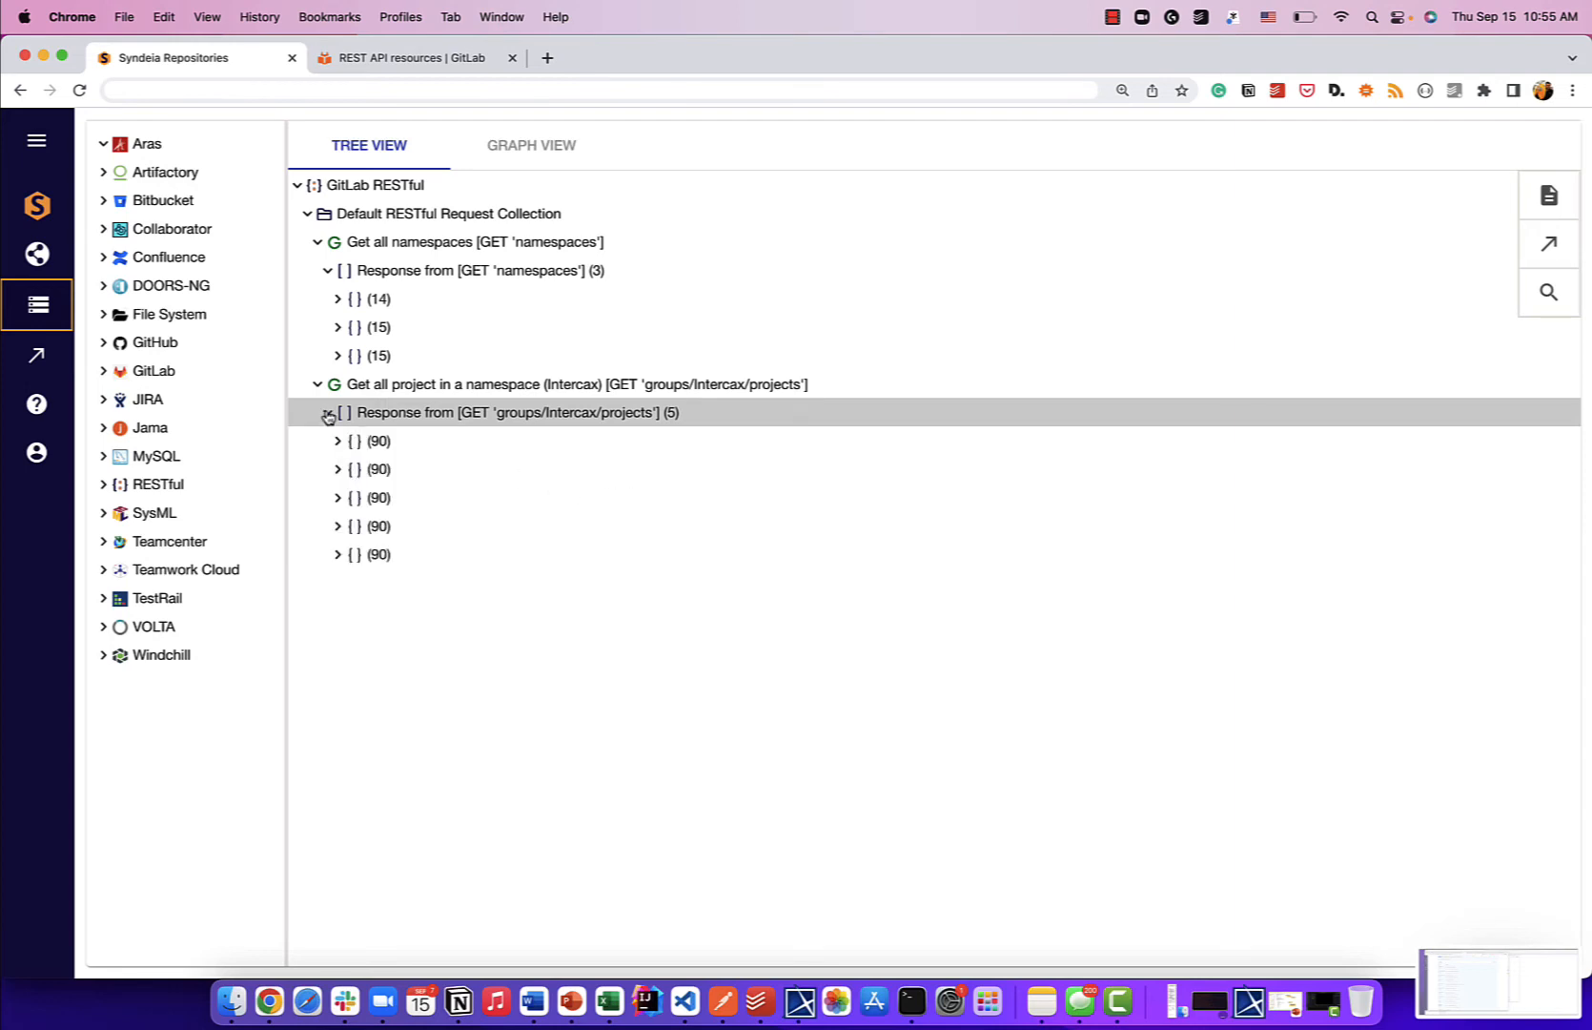
pyautogui.click(337, 469)
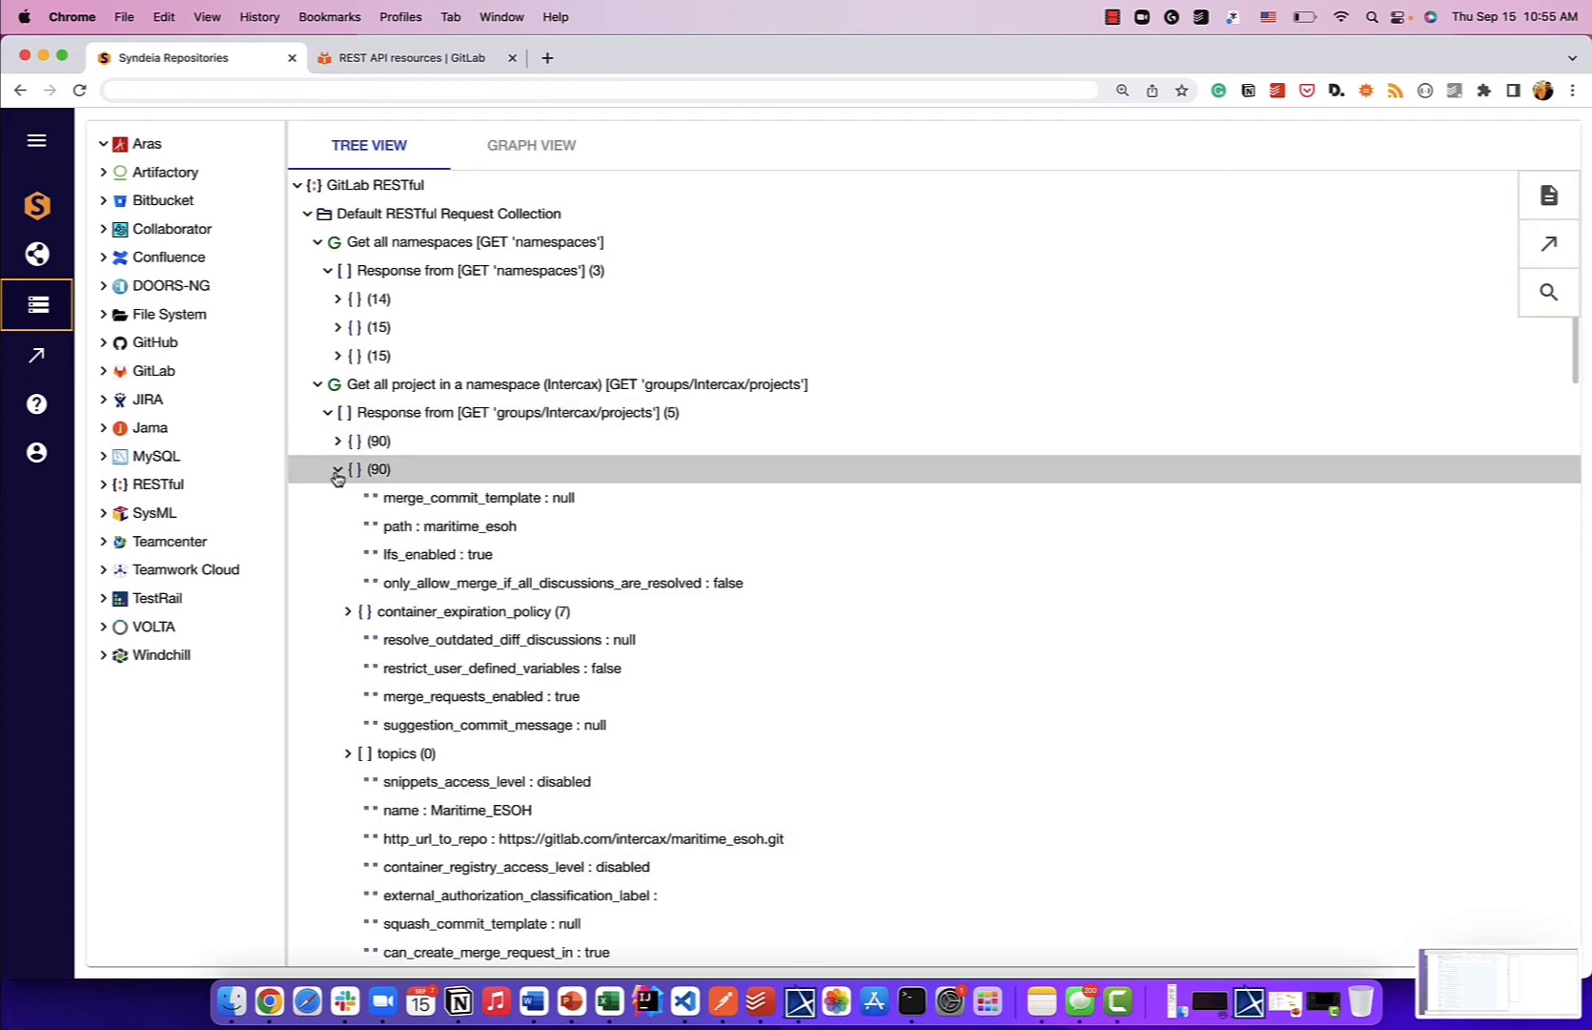
pyautogui.scroll(-3, 427, 667)
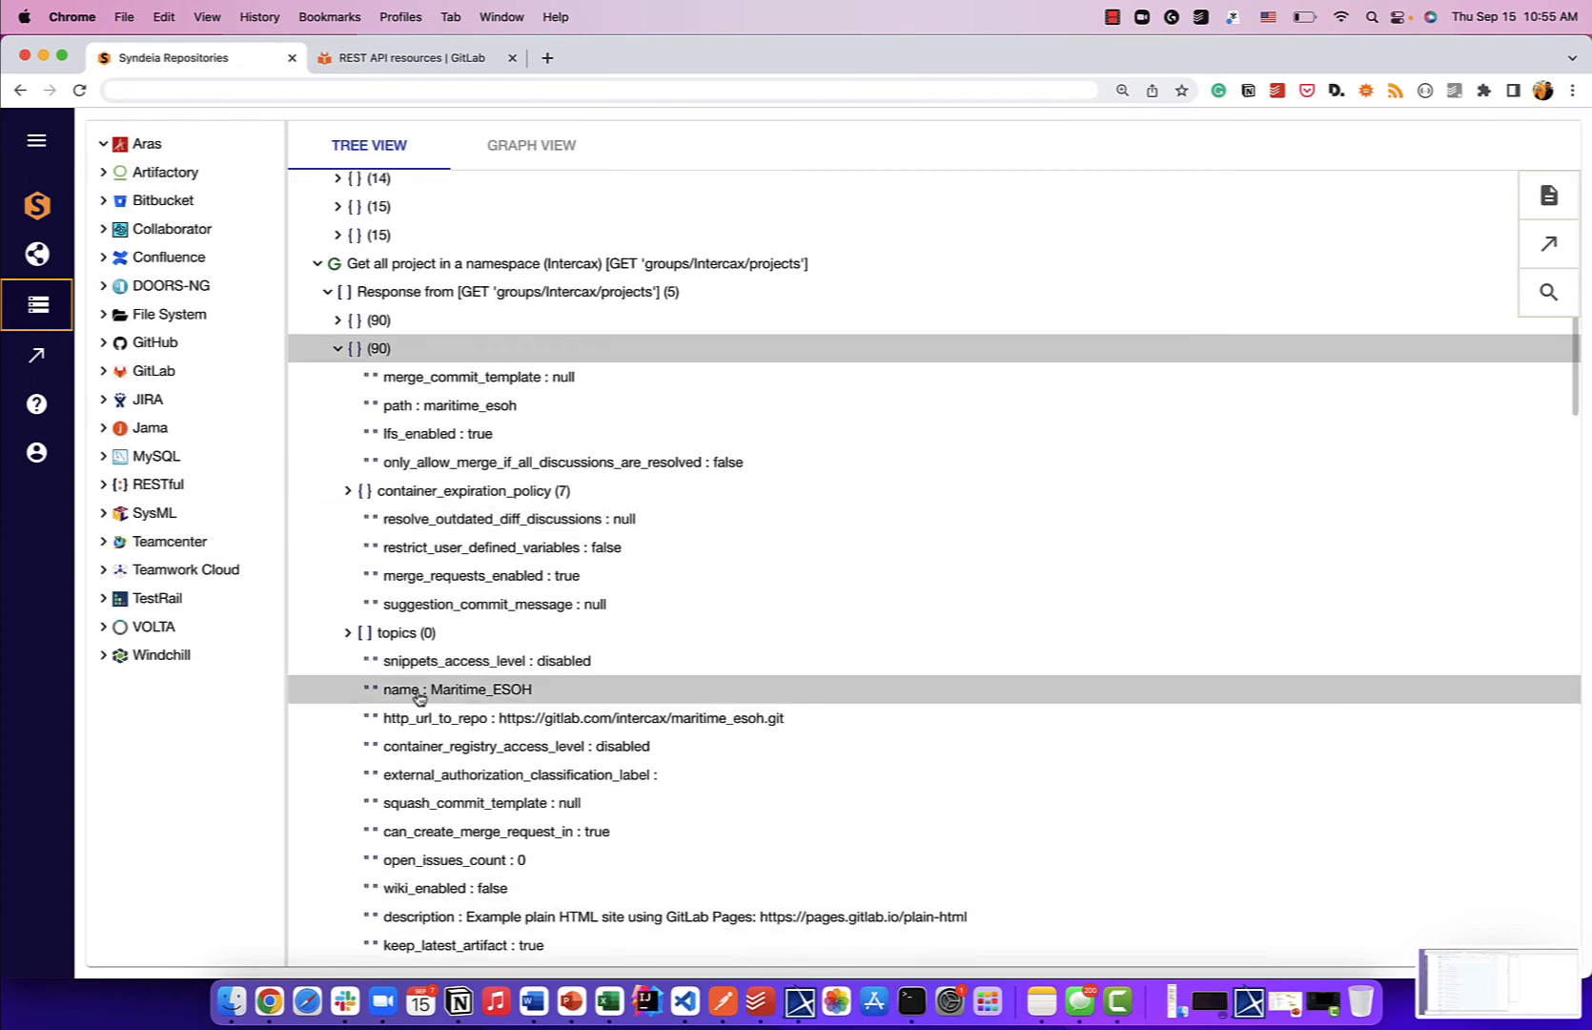
pyautogui.moveTo(427, 696); pyautogui.dragTo(538, 695)
pyautogui.click(337, 348)
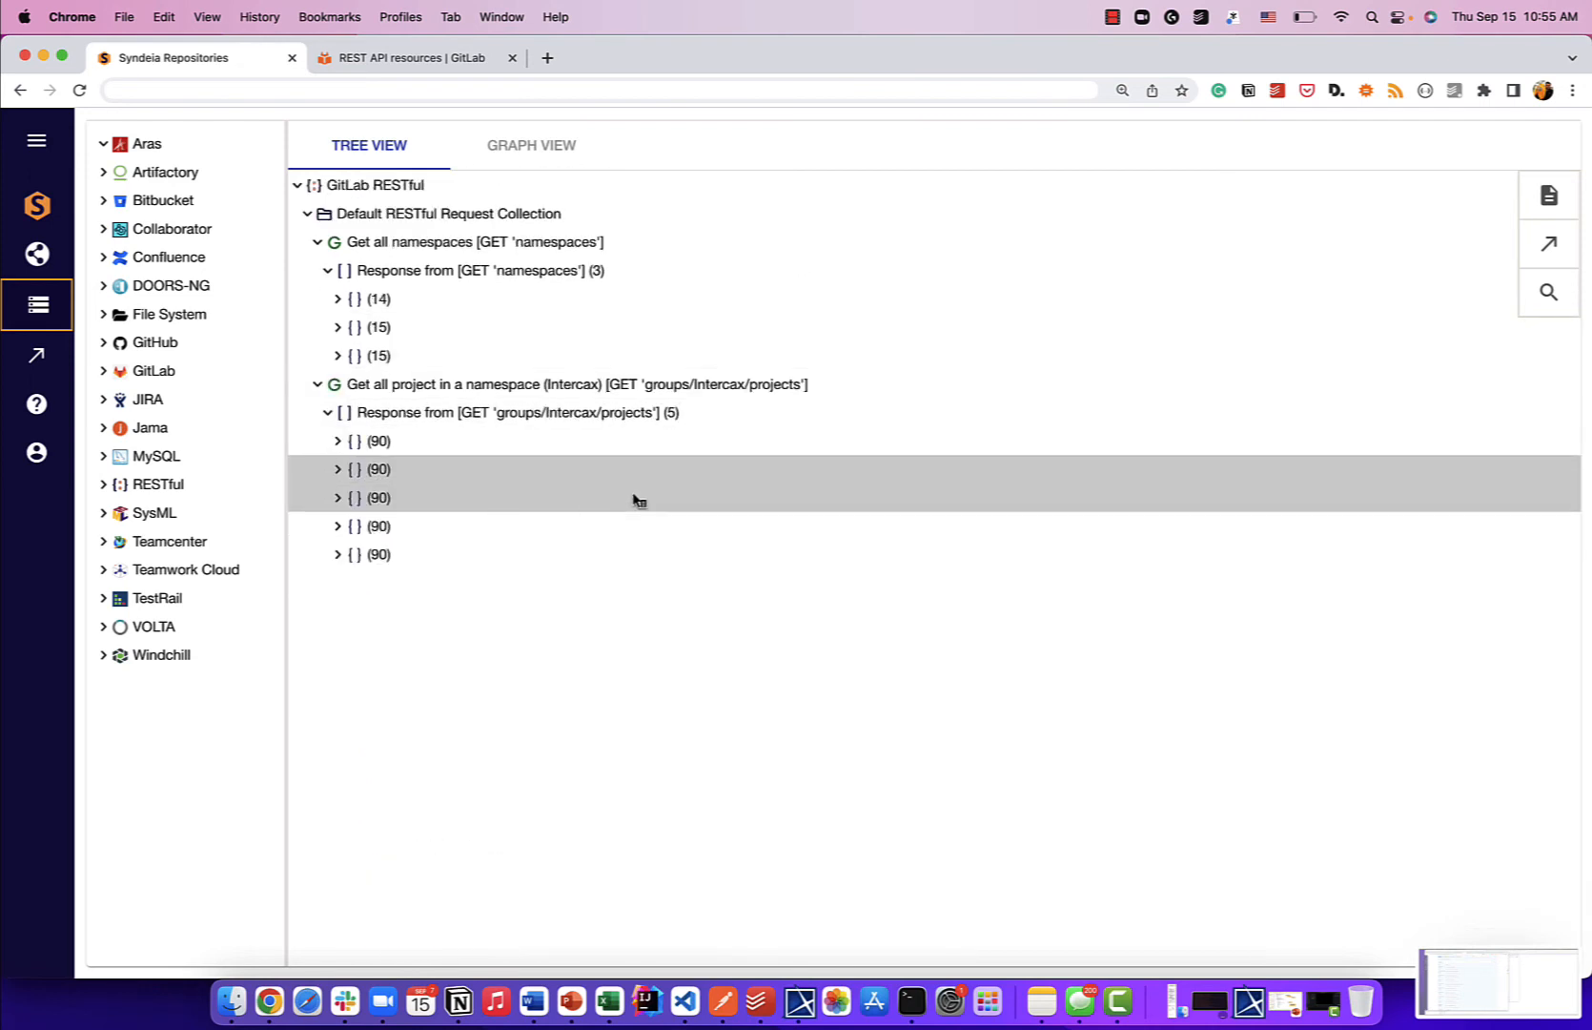
# Step: Reopen the request manager for the Default RESTful Request Collection and start cloning the Intercax projects request
pyautogui.click(455, 232)
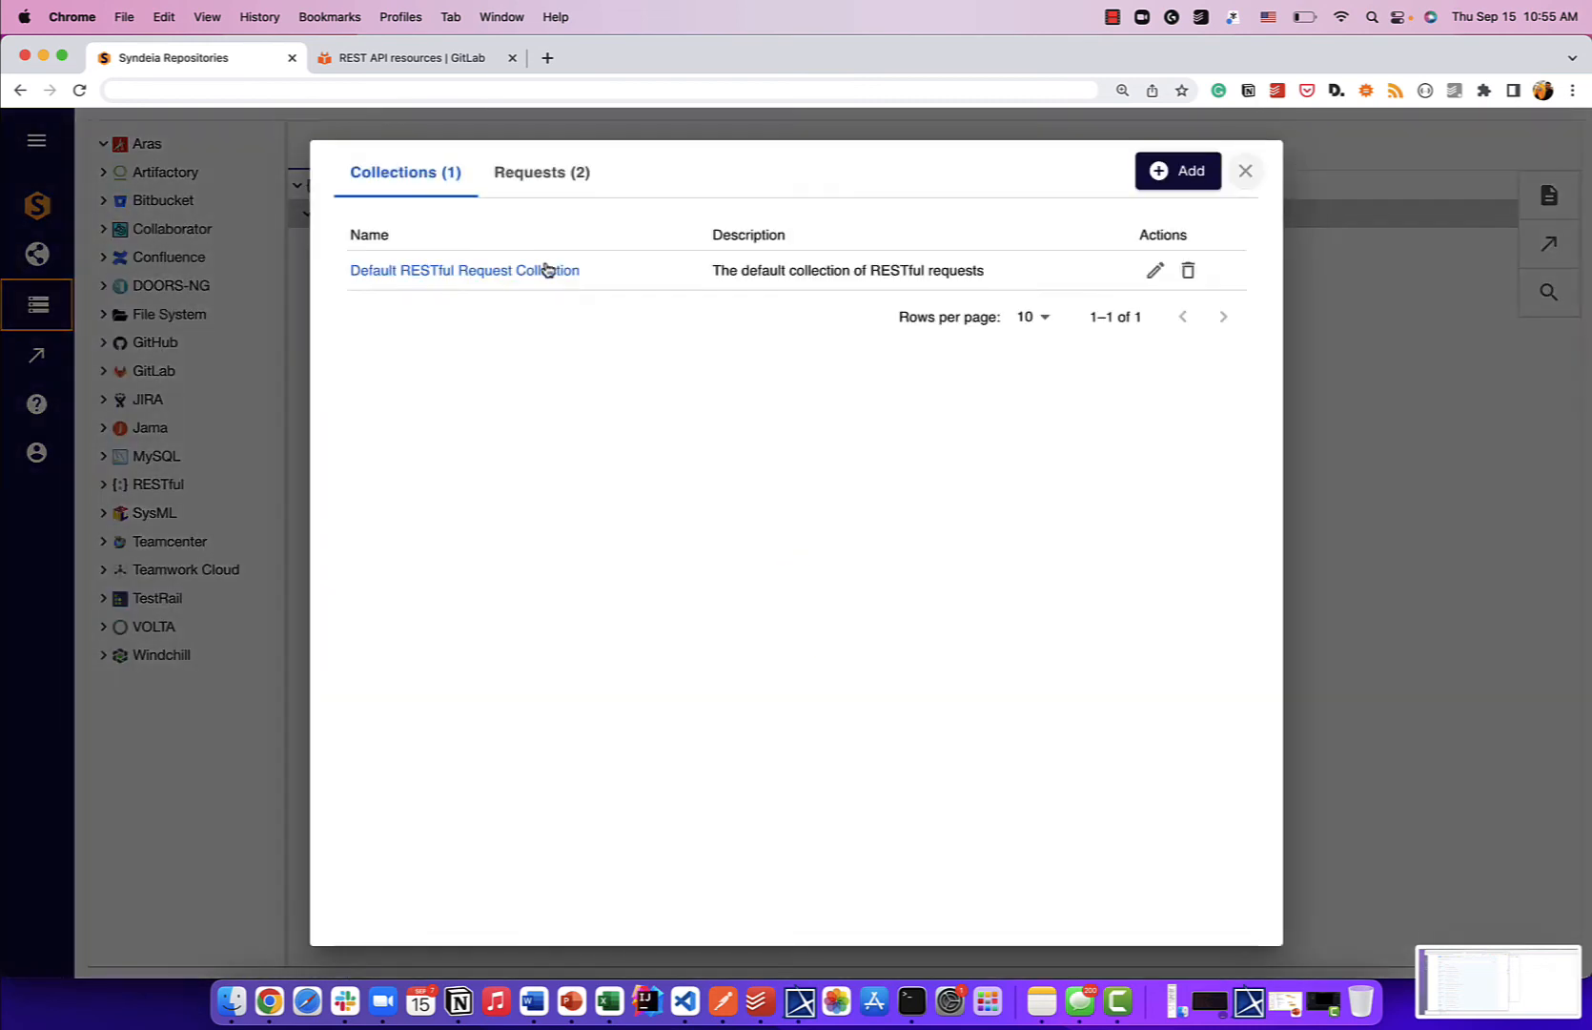
pyautogui.click(543, 172)
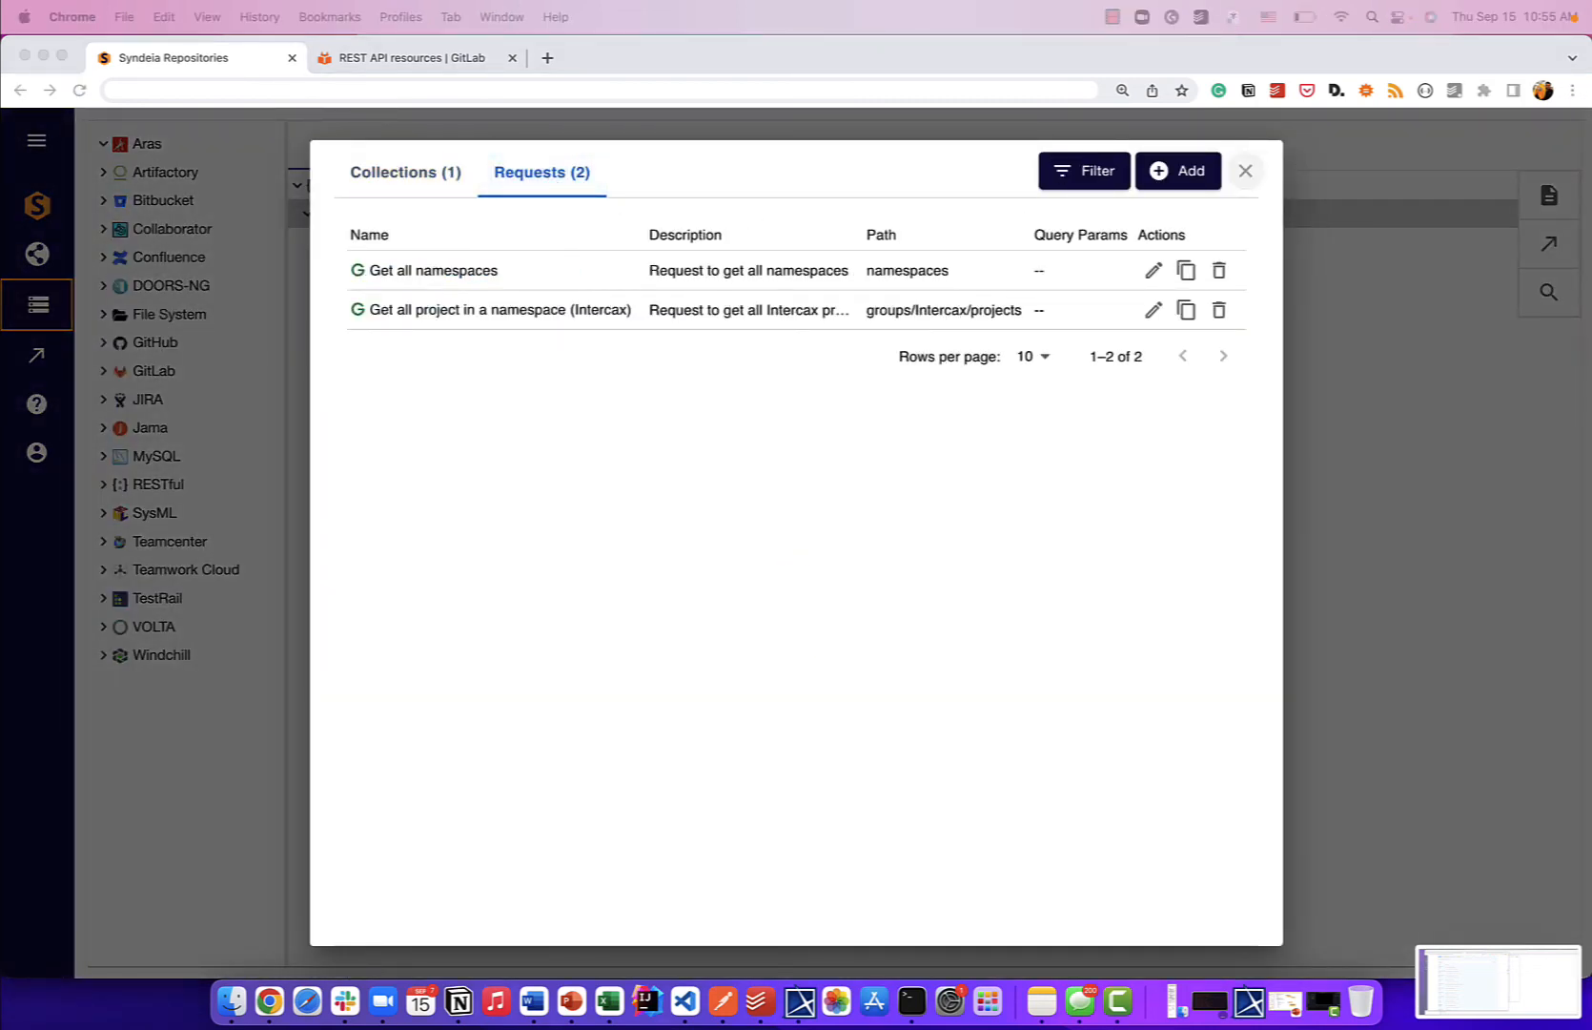
pyautogui.click(502, 276)
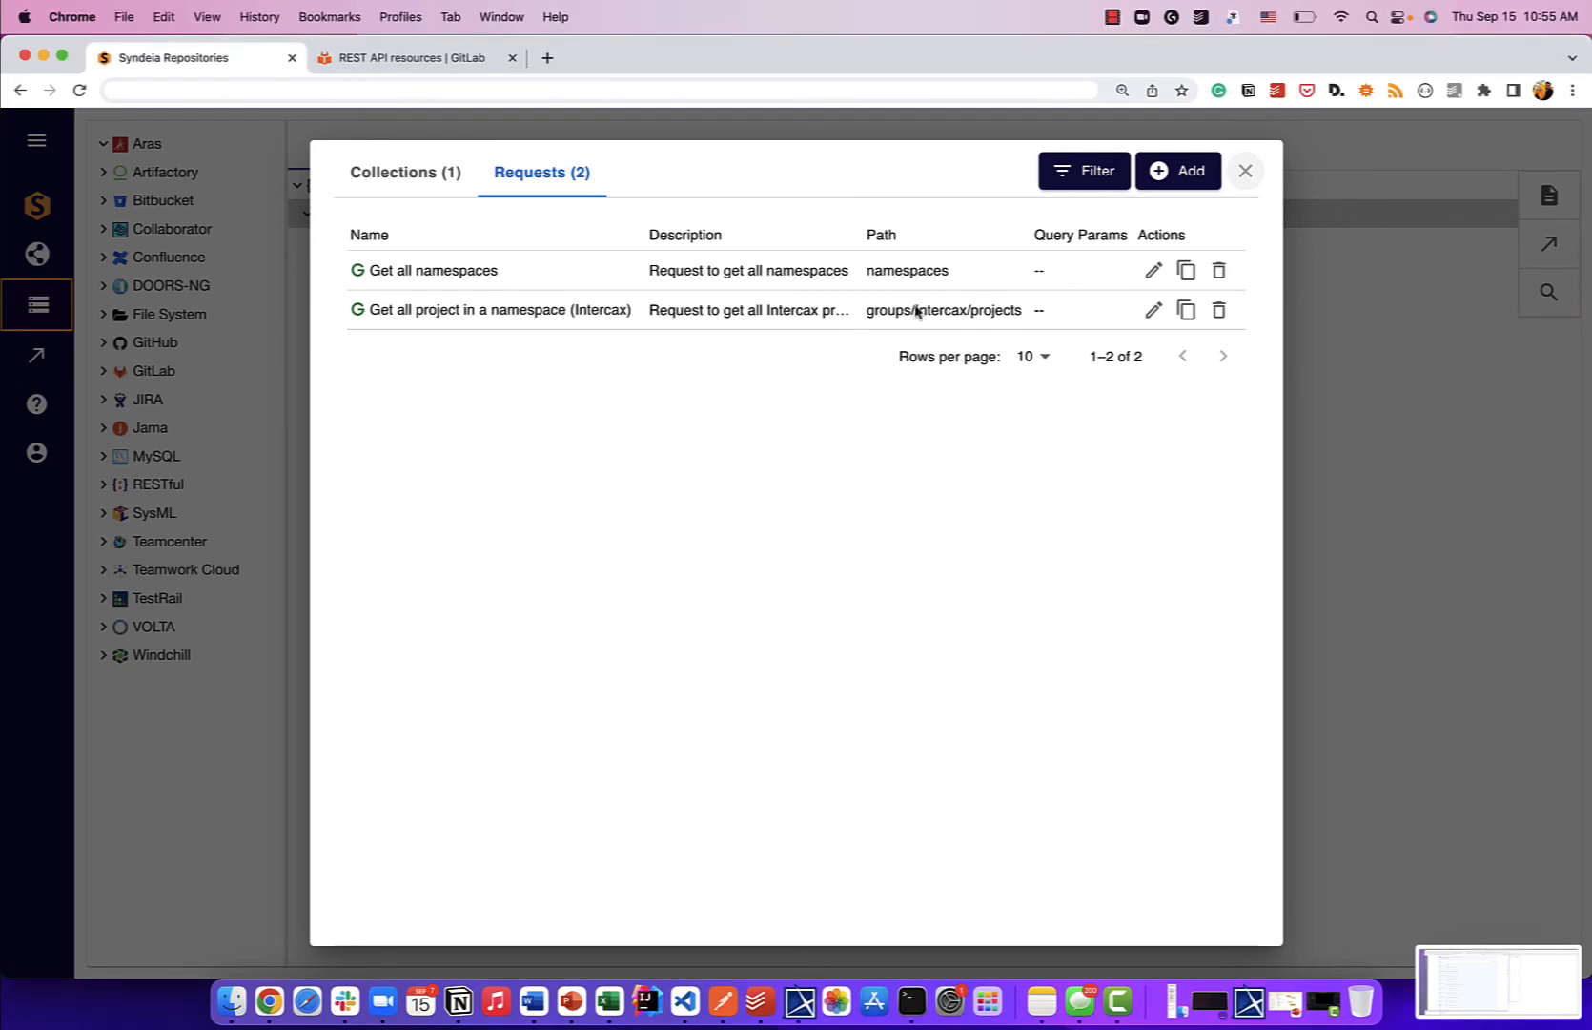
pyautogui.click(1186, 309)
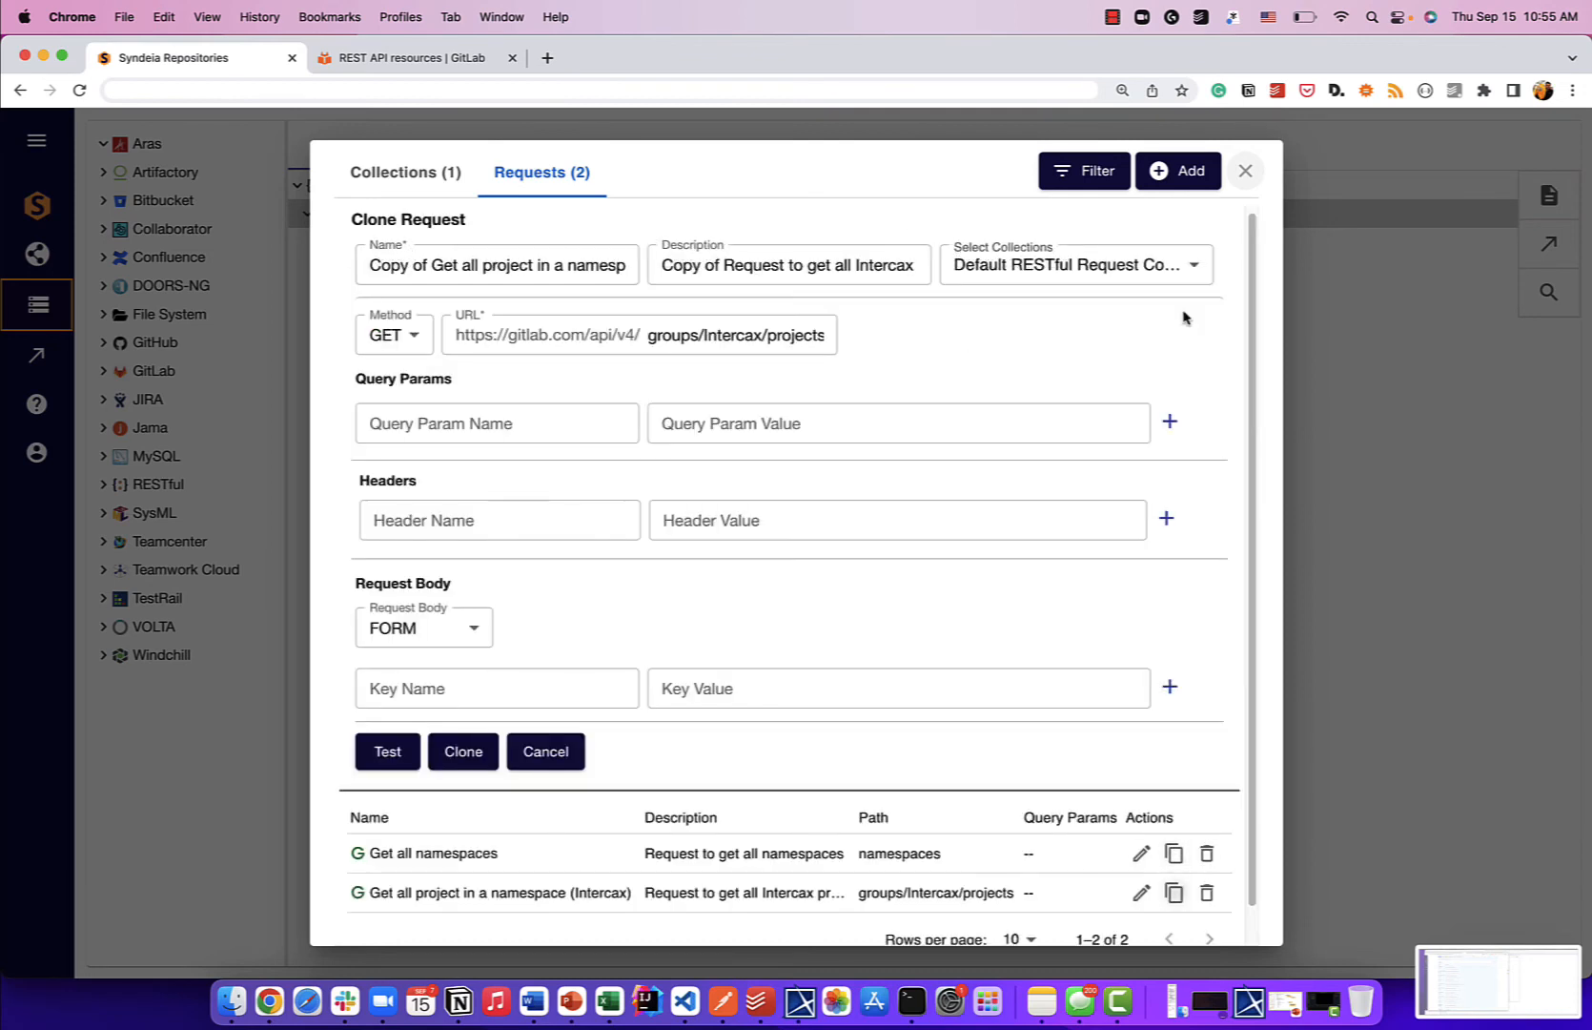
# Step: Change the cloned request's name to "Get all project owned by" followed by the owner's first name
pyautogui.click(424, 270)
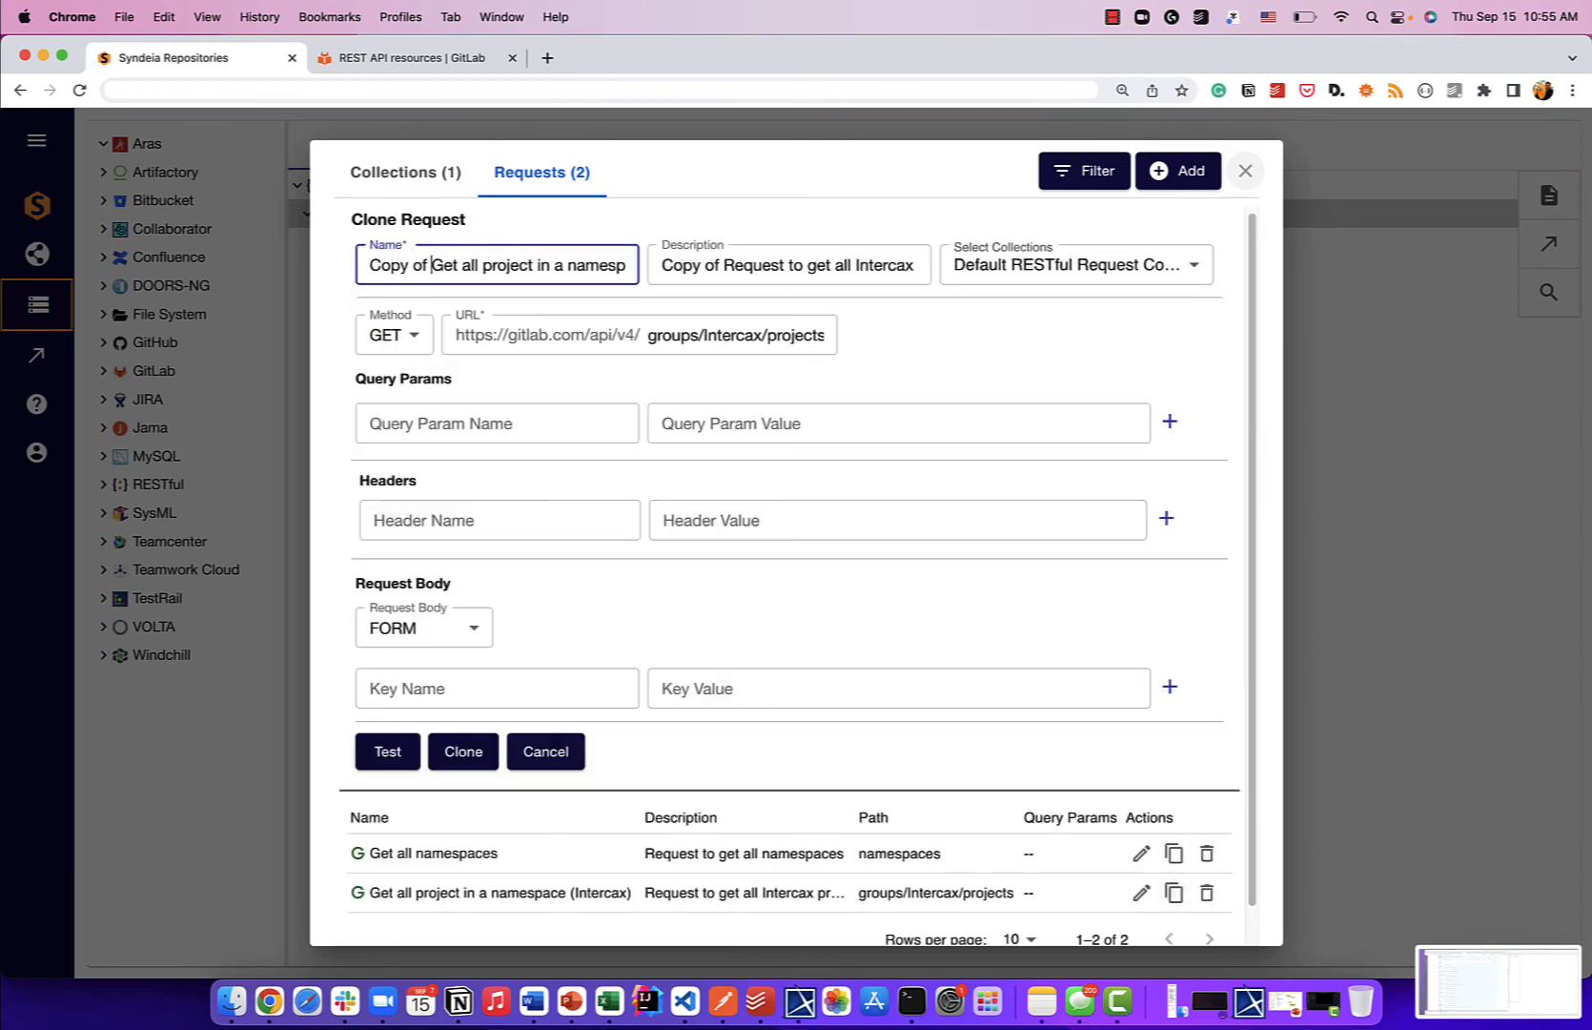
pyautogui.press('shift+super+Left')
pyautogui.press('BackSpace')
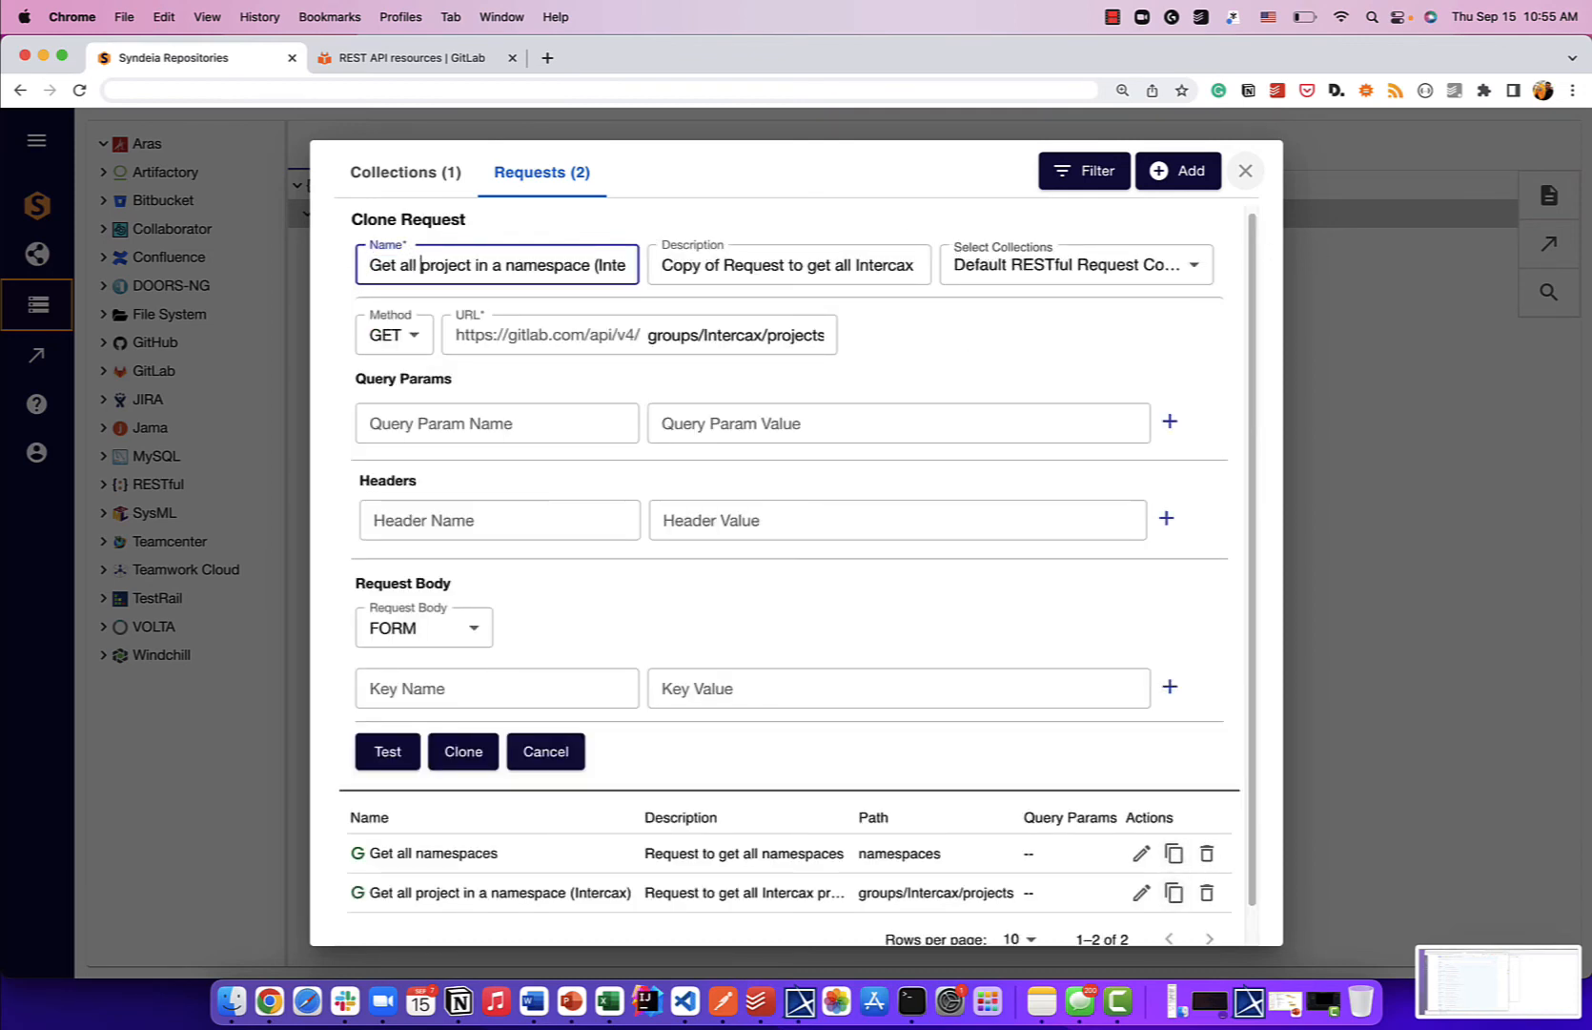
pyautogui.press('shift+super+Right')
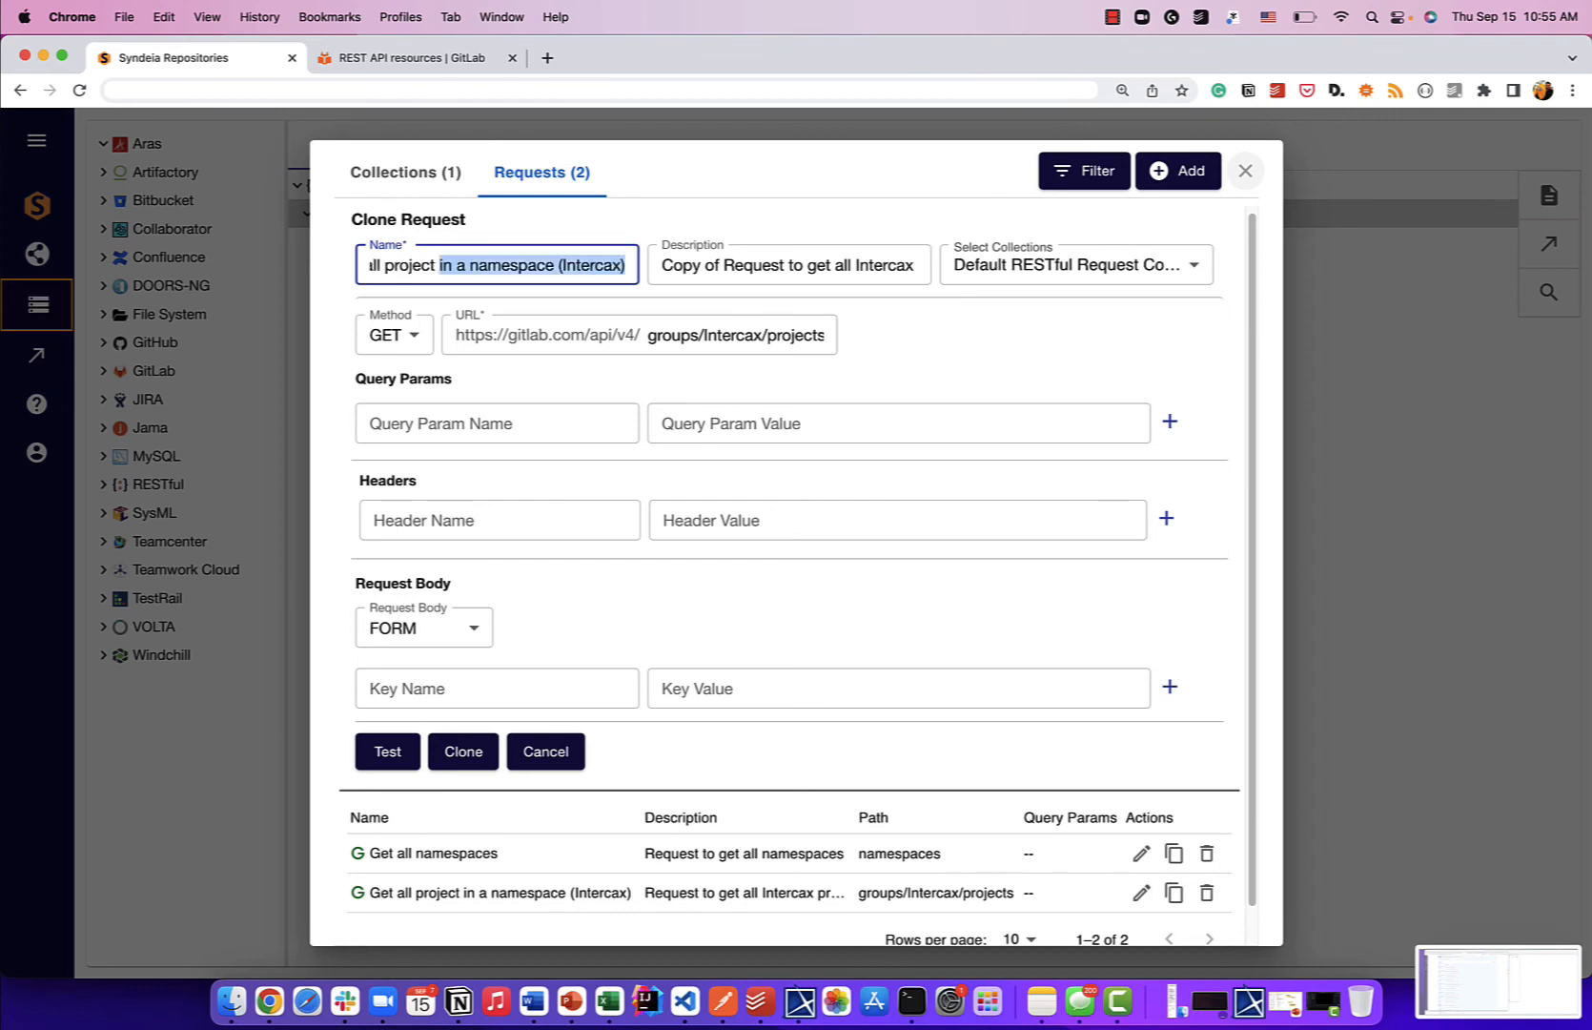
pyautogui.write('owned by Manas')
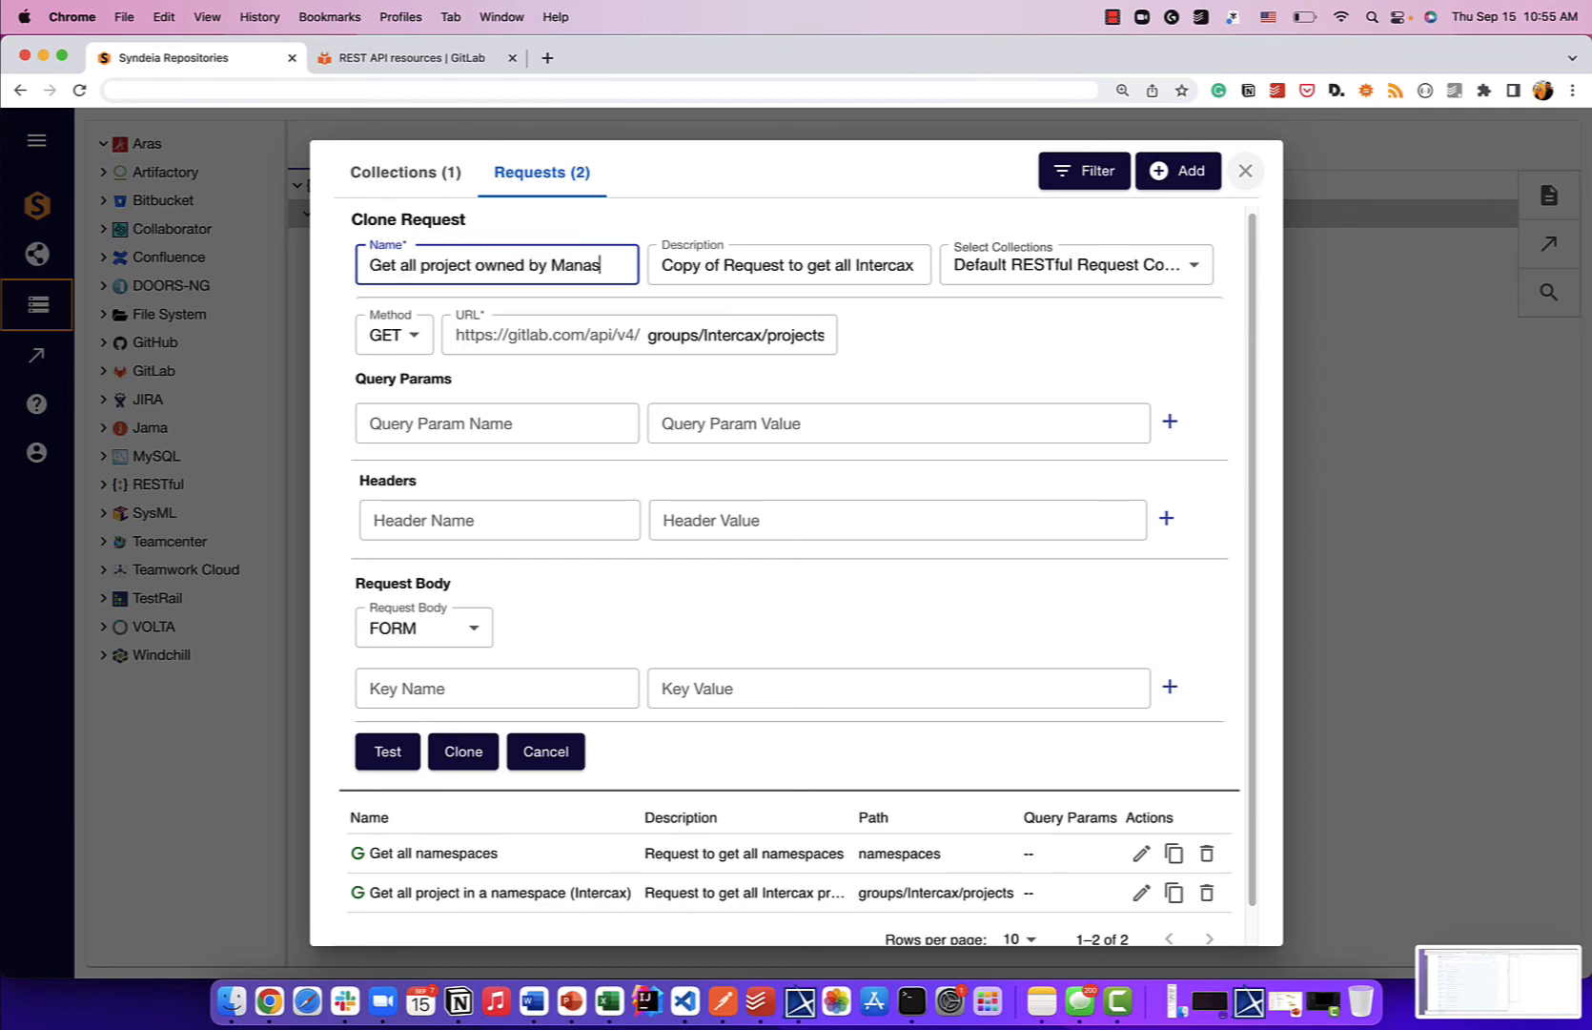
# Step: Change the cloned request's description to "Request to get all projects owned by" followed by the owner's first name
pyautogui.press('Tab')
pyautogui.press('Left')
pyautogui.hotkey('shift', 'alt', 'Right')
pyautogui.hotkey('shift', 'alt', 'Right')
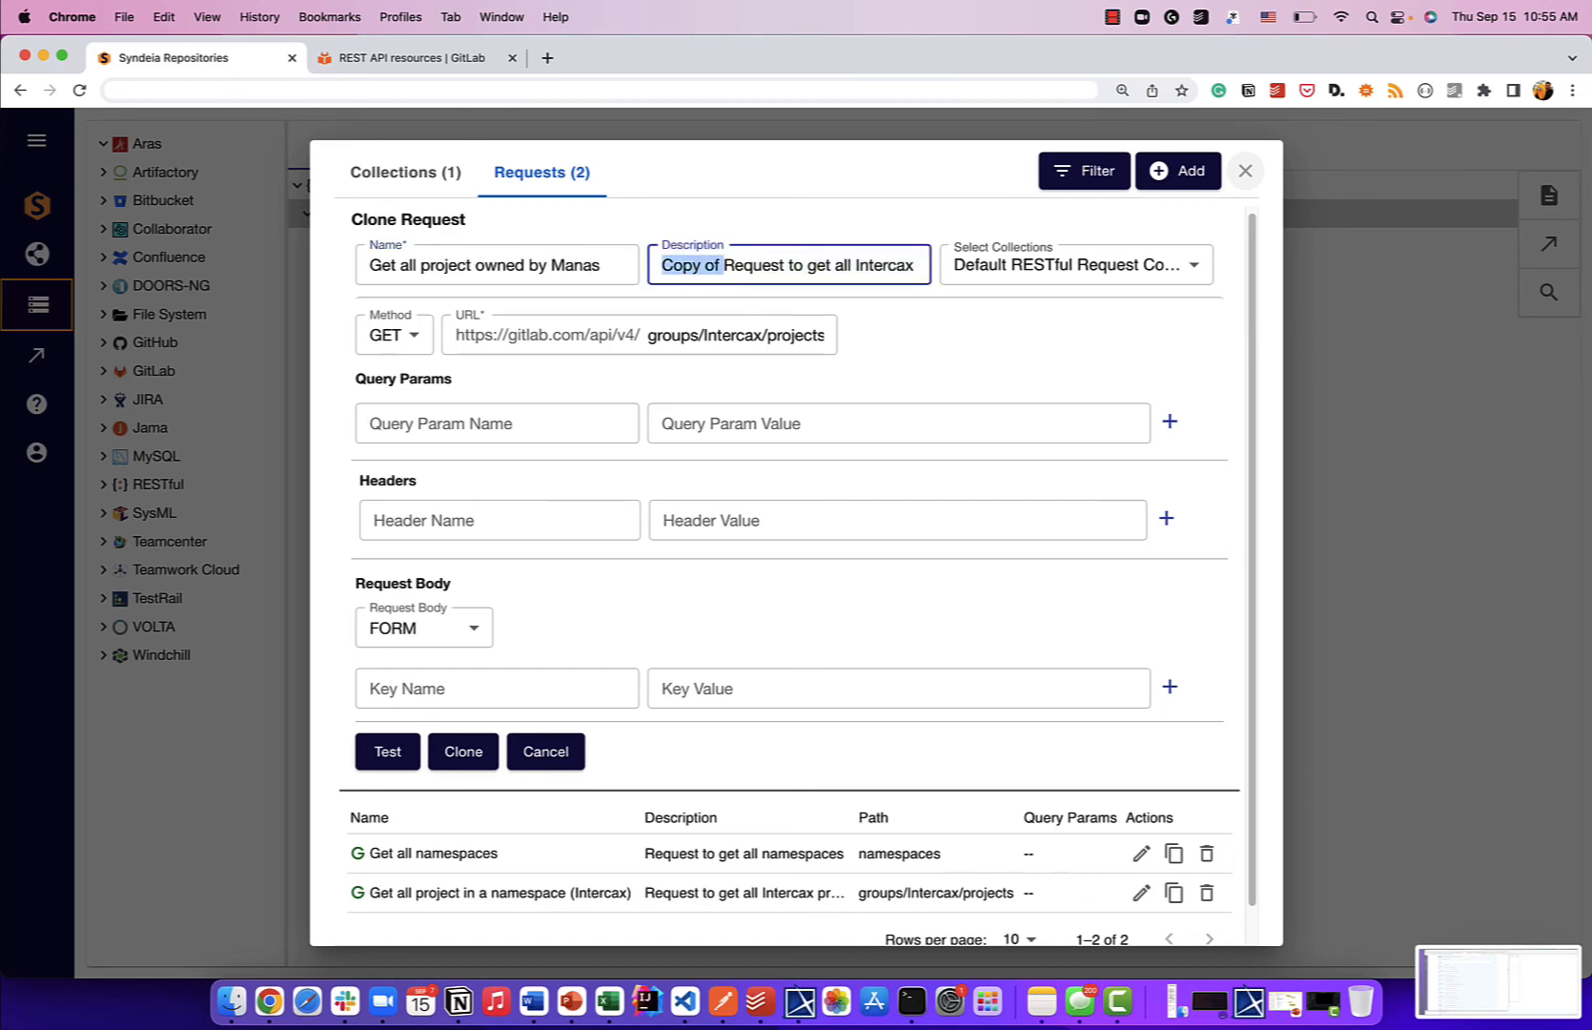
pyautogui.press('BackSpace')
pyautogui.press('super+Right')
pyautogui.hotkey('shift', 'alt', 'Left')
pyautogui.hotkey('shift', 'alt', 'Left')
pyautogui.hotkey('shift', 'alt', 'Left')
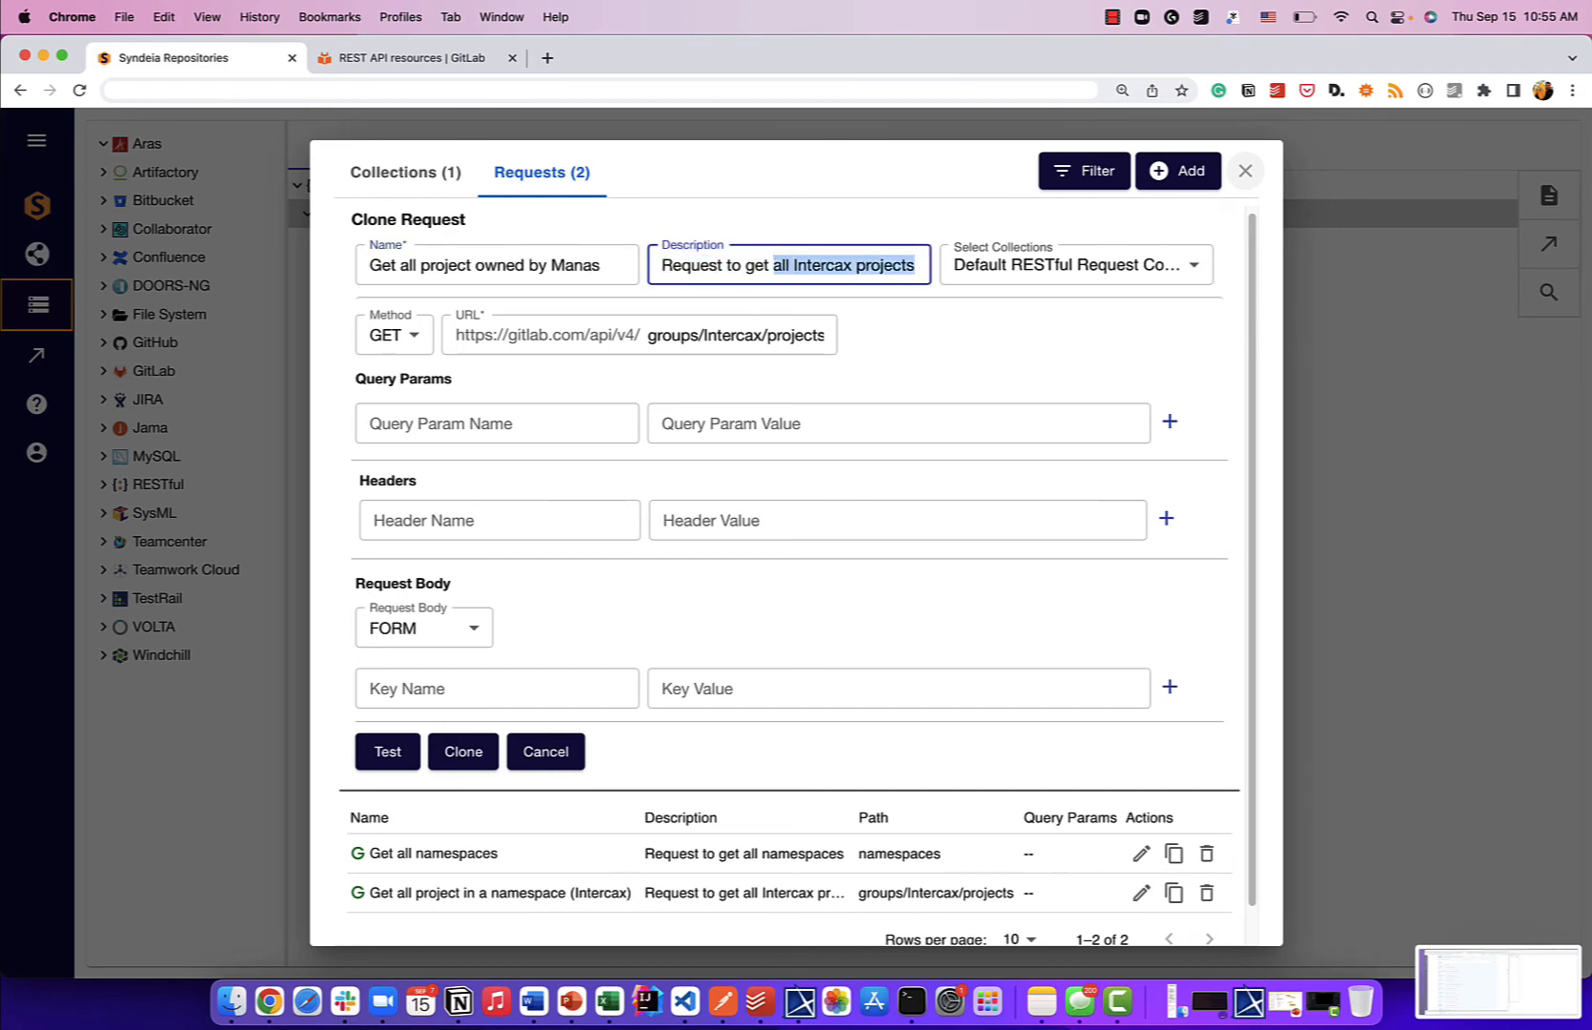
pyautogui.write('all pro')
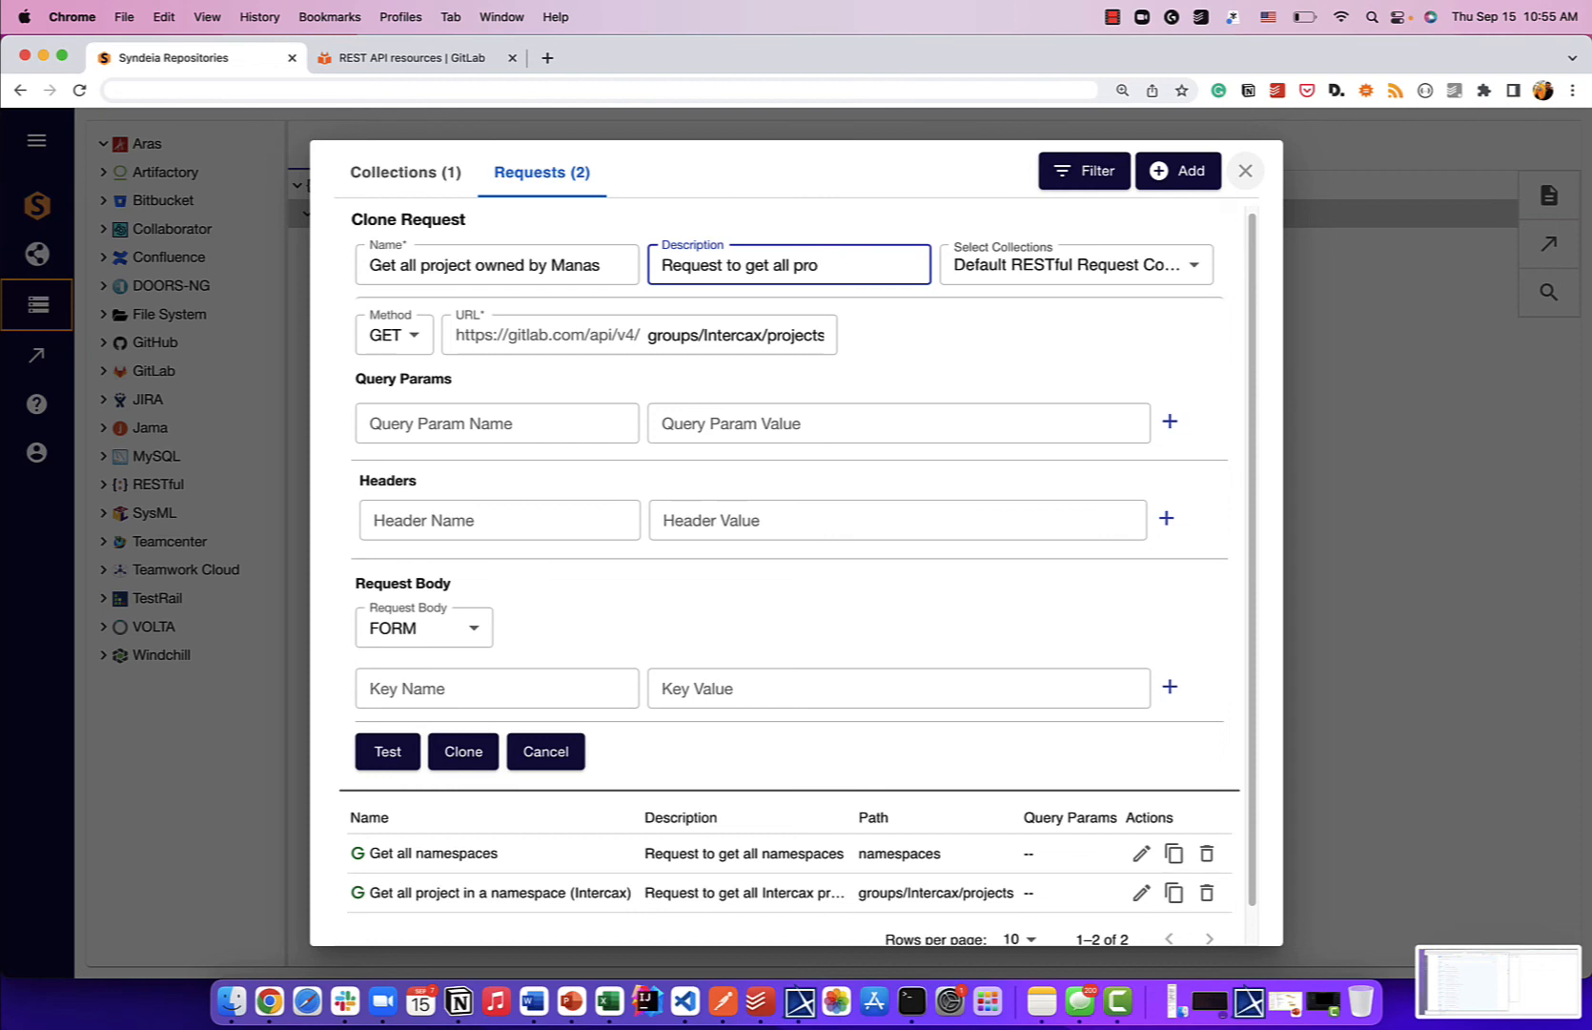
pyautogui.write('ejctjects owned by Manas')
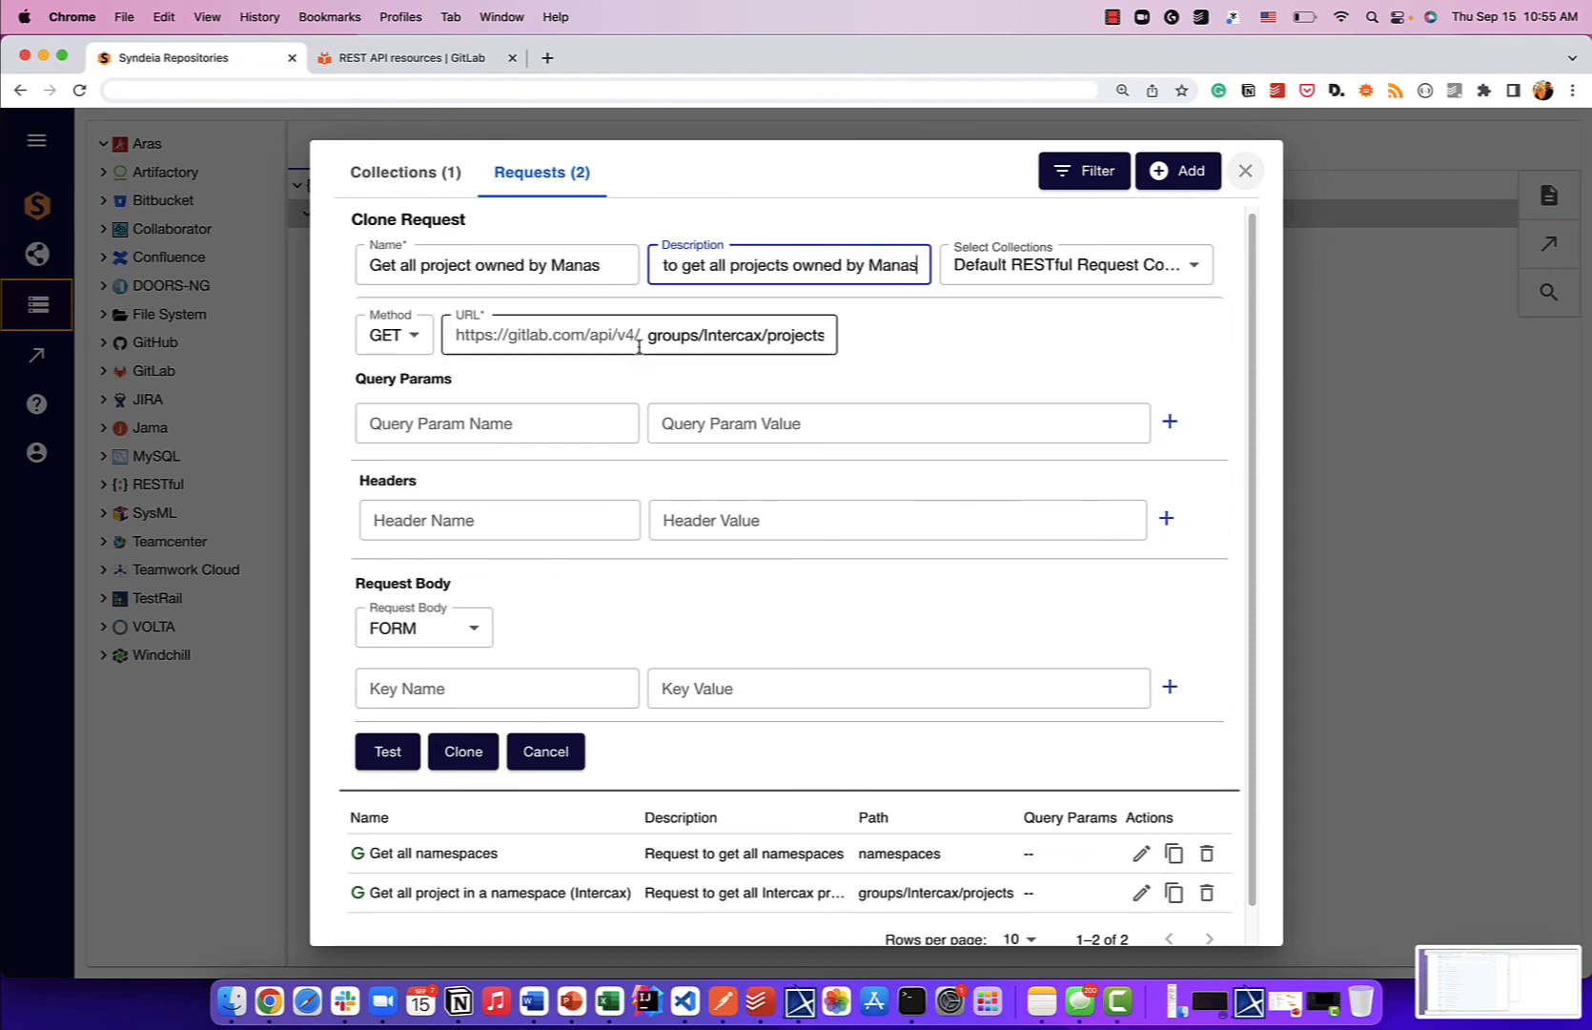
# Step: Replace the cloned request's URL path with users/, the owner's GitLab username and /projects
pyautogui.moveTo(649, 339); pyautogui.dragTo(931, 334)
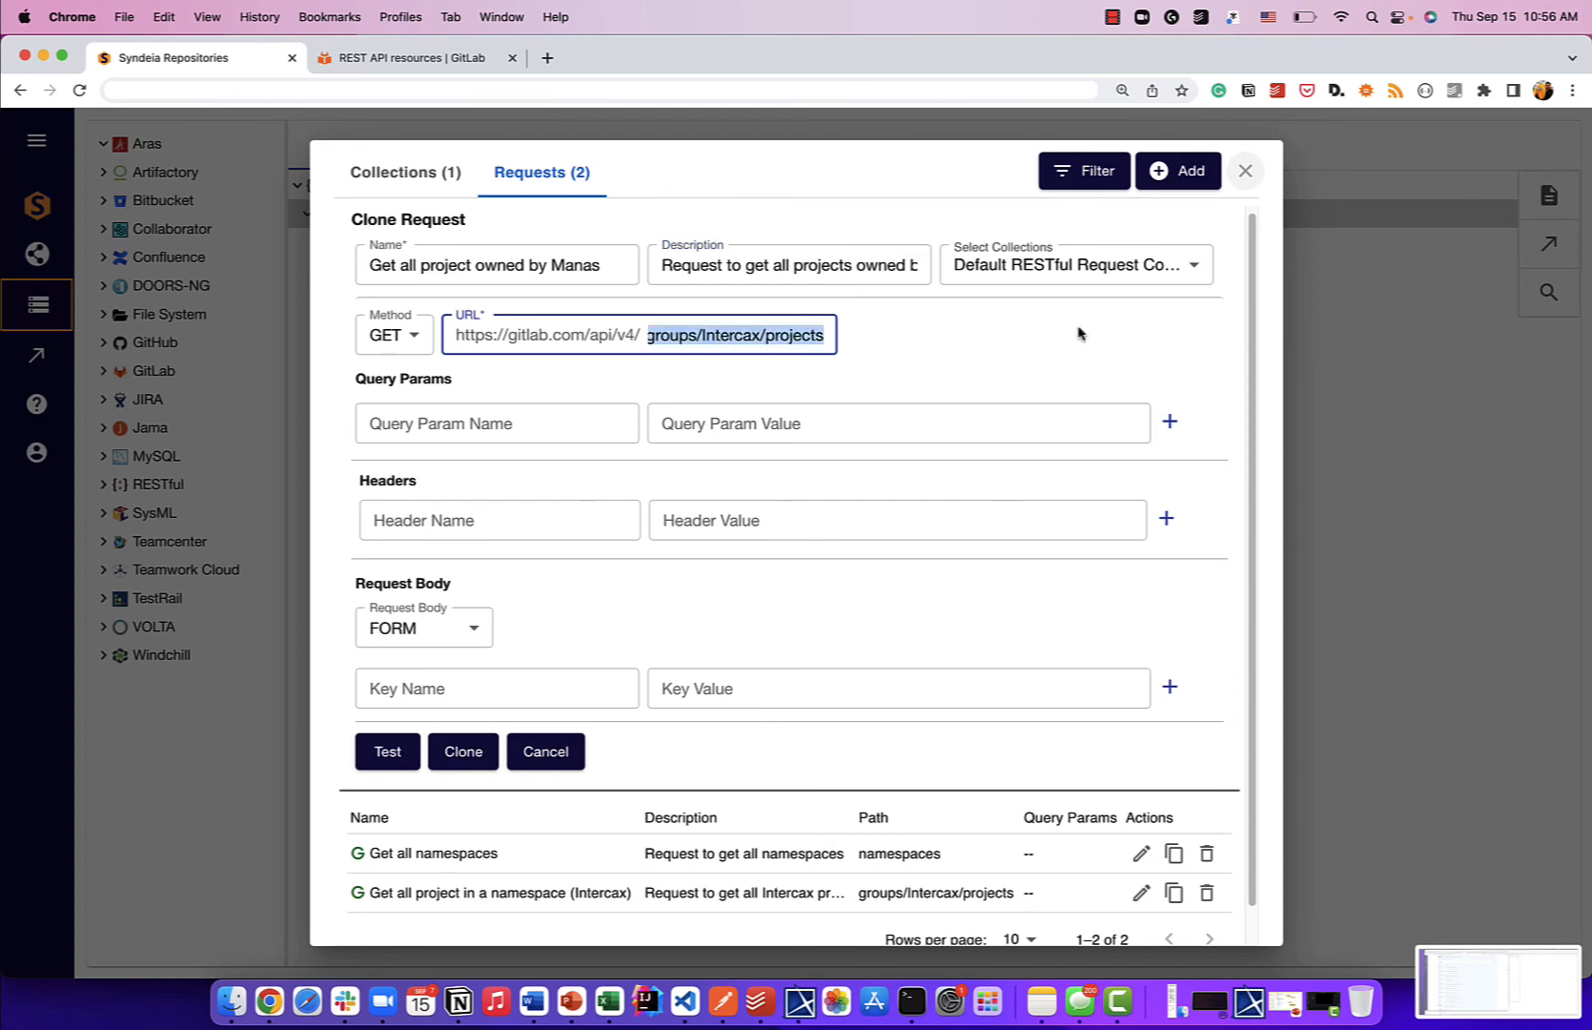
pyautogui.press('BackSpace')
pyautogui.hotkey('ctrl', 'v')
pyautogui.press('super+Left')
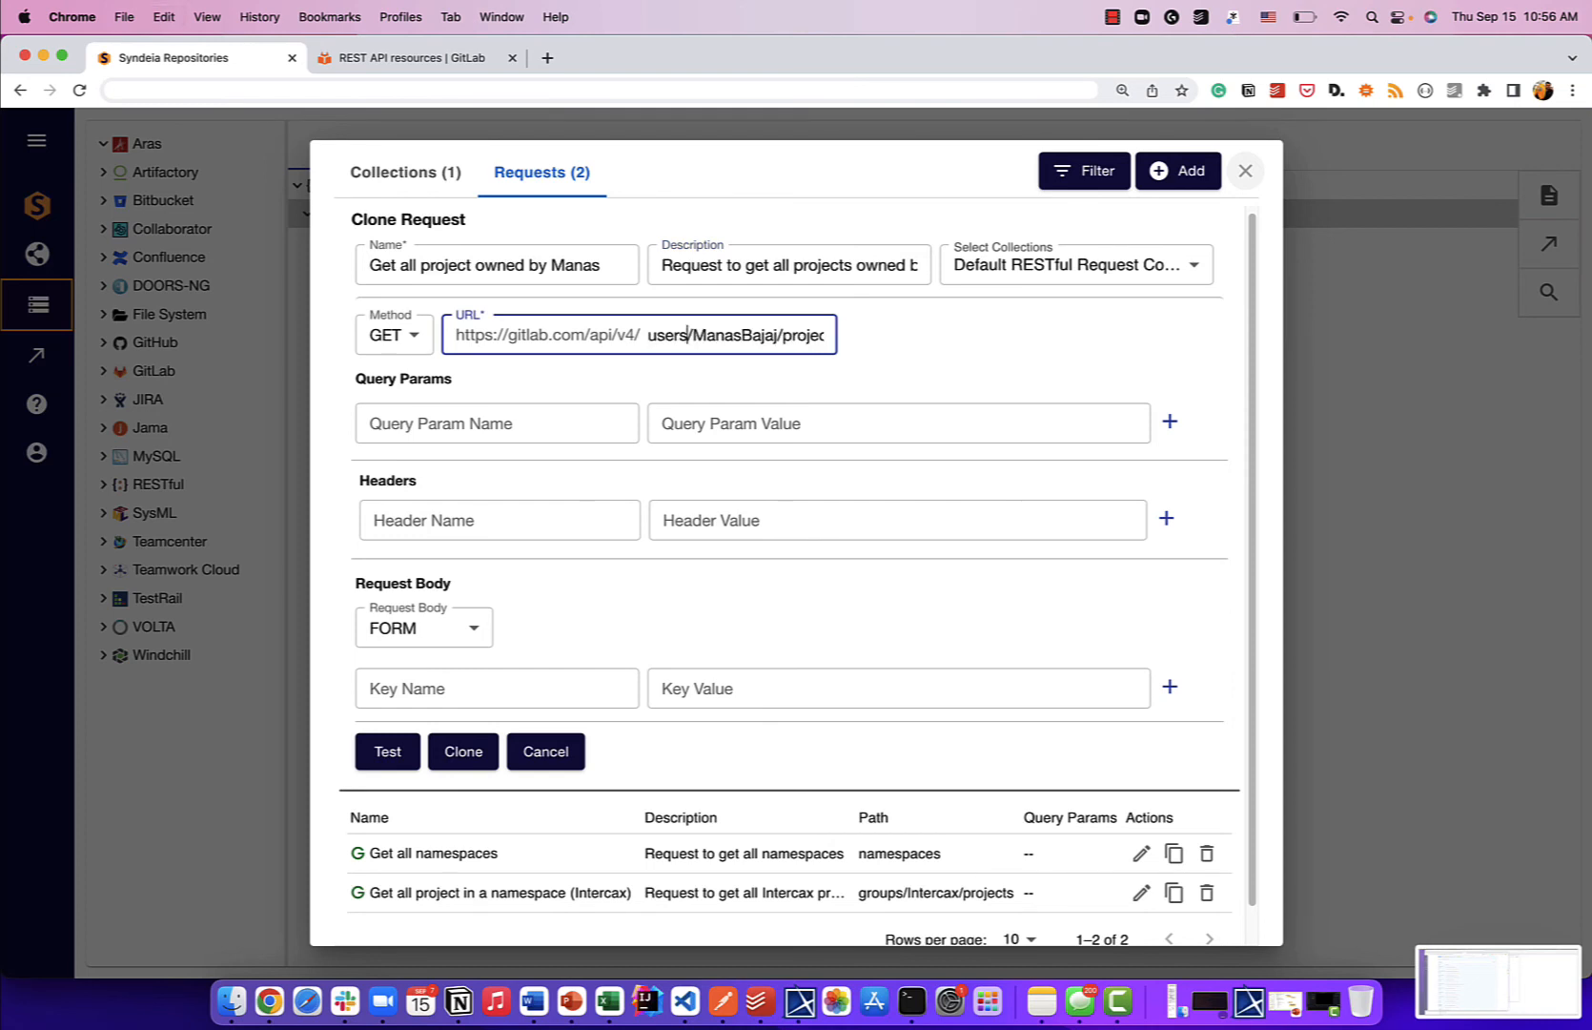
pyautogui.press('super+Right')
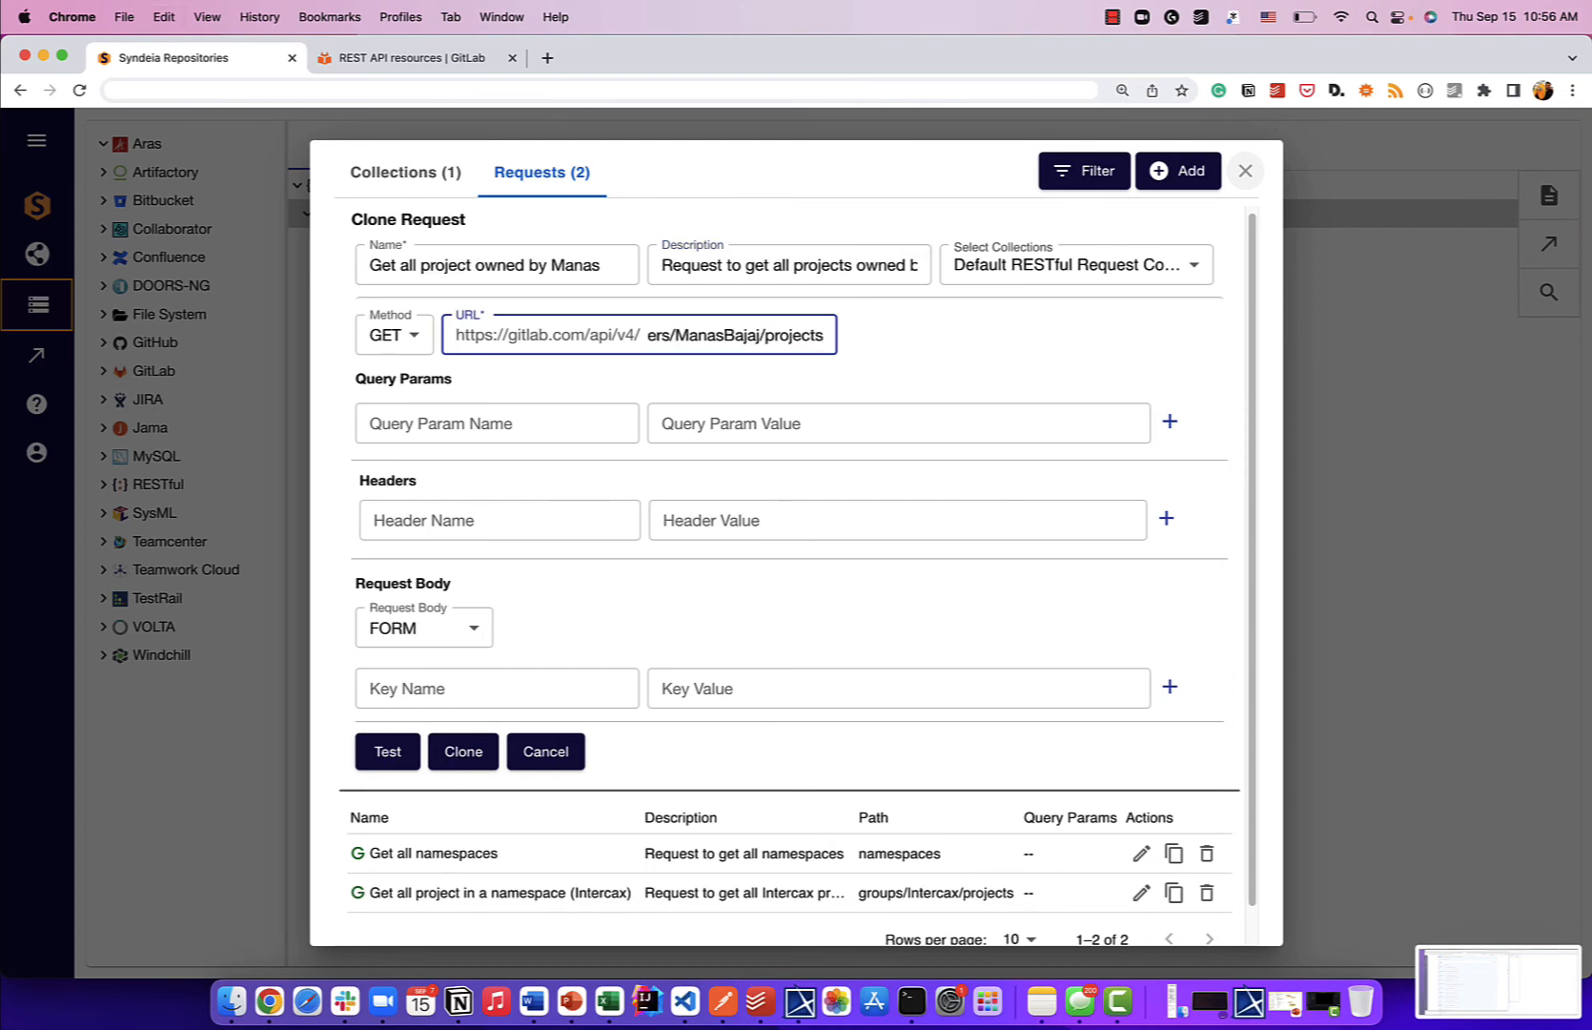
# Step: Test the owner's projects request, save it as a clone and close the request manager
pyautogui.scroll(-1, 516, 687)
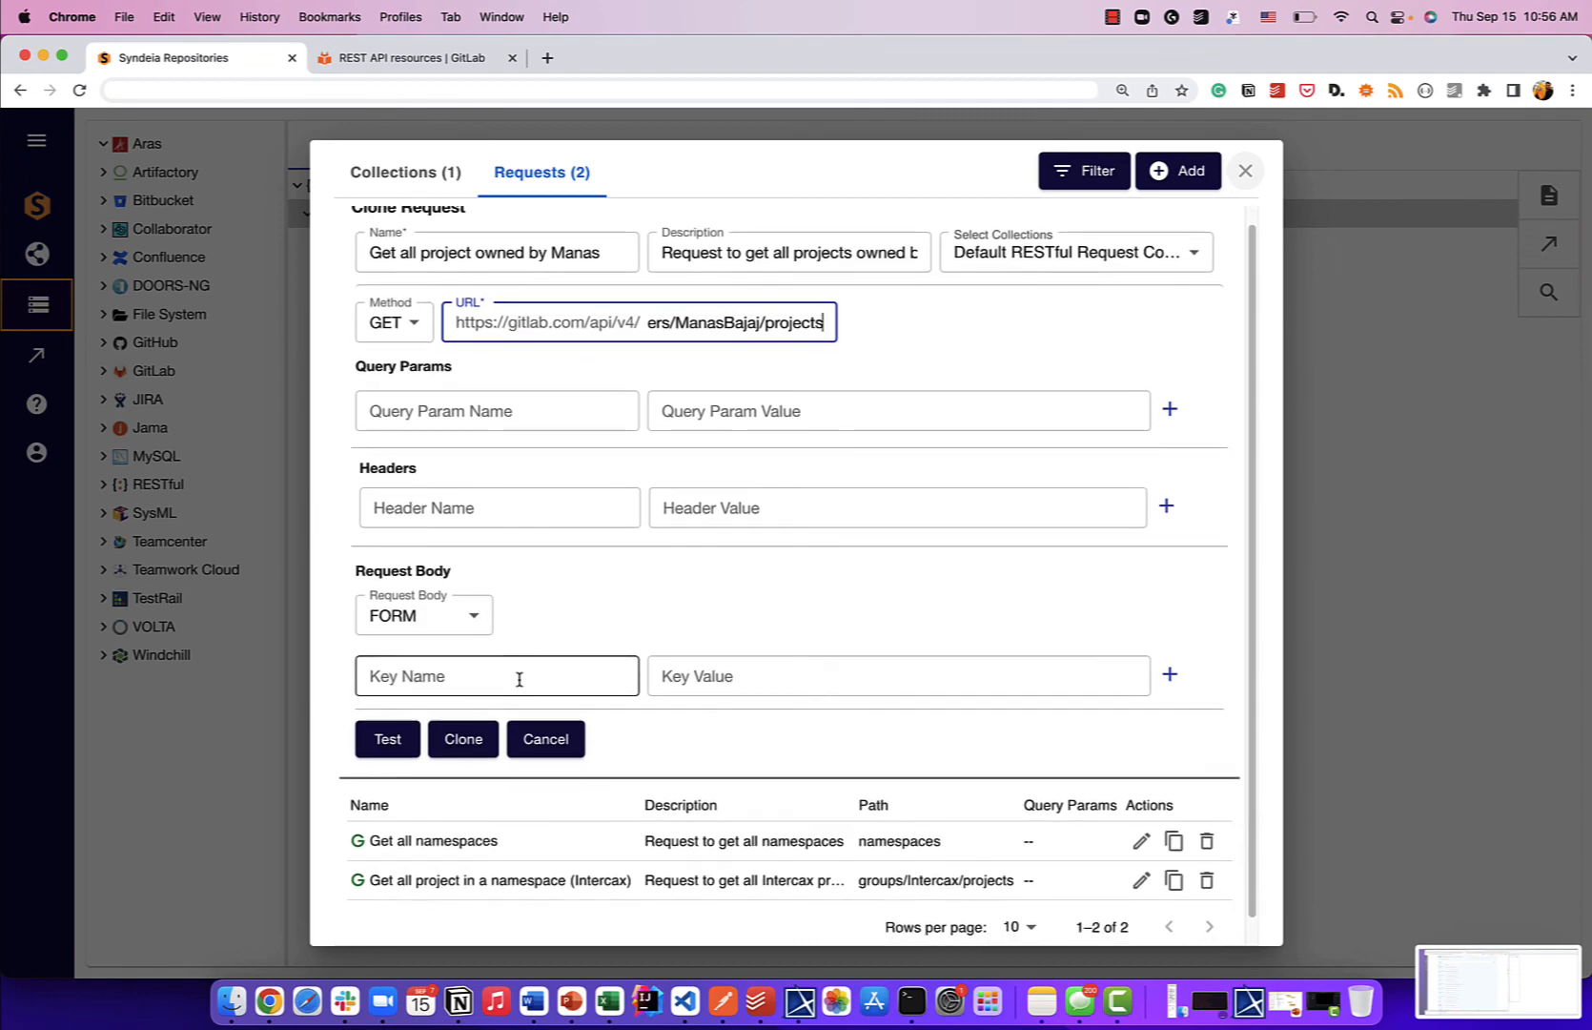
pyautogui.click(404, 747)
pyautogui.scroll(-5, 607, 646)
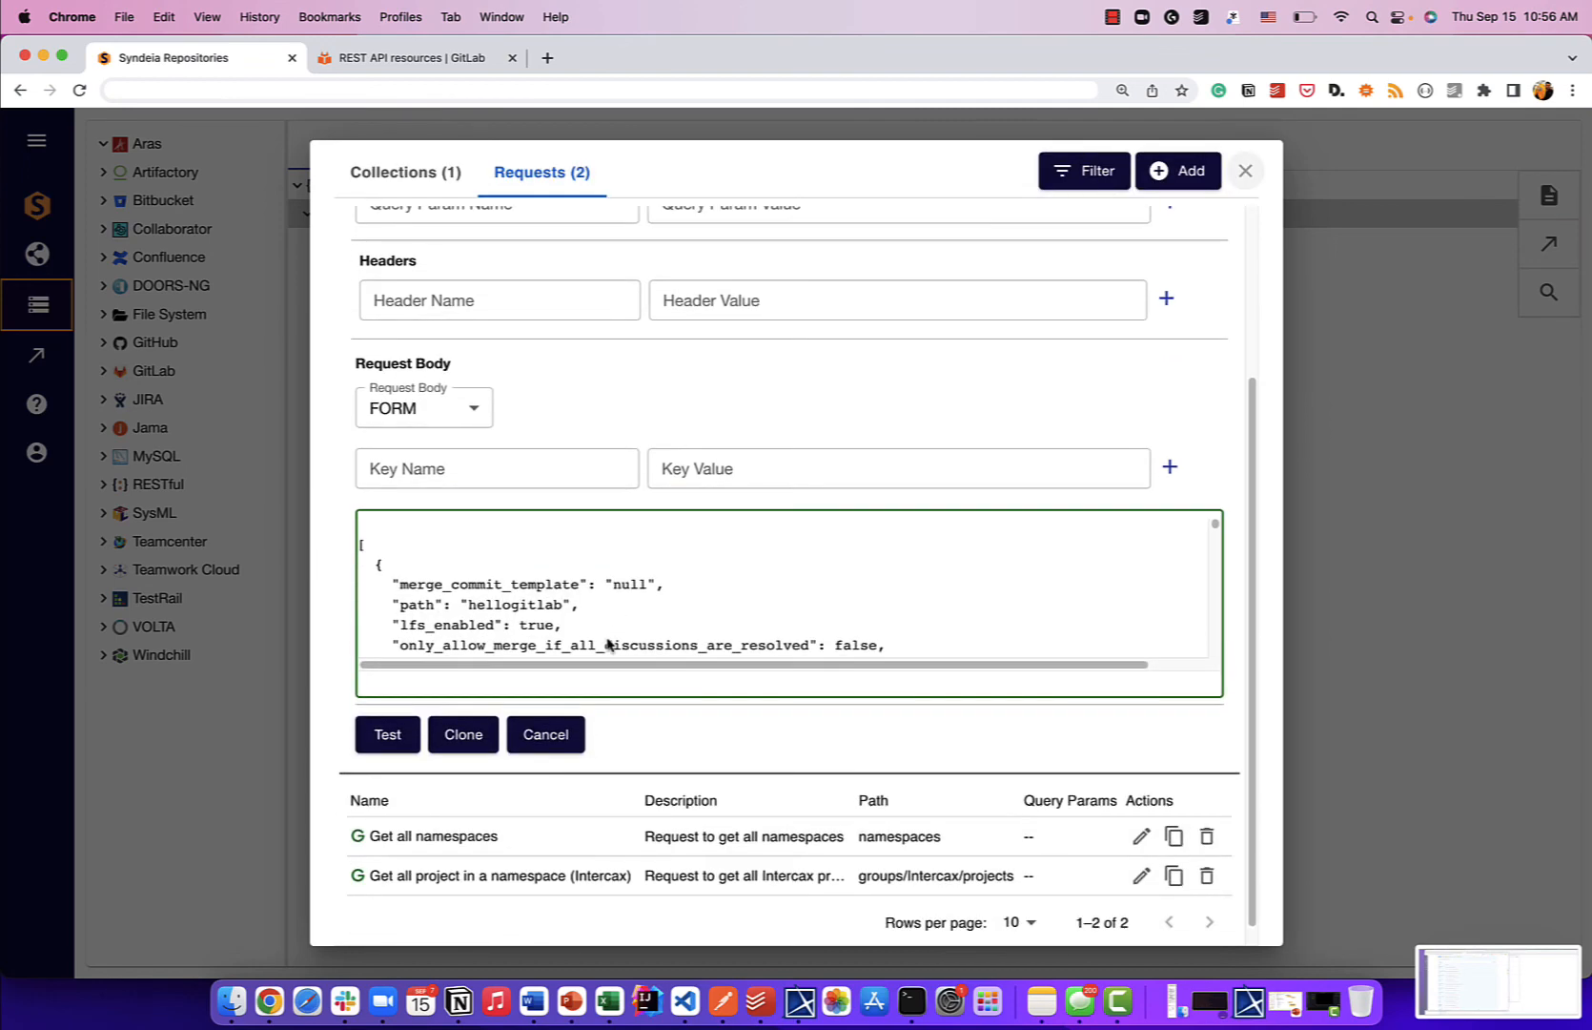
pyautogui.scroll(-4, 607, 639)
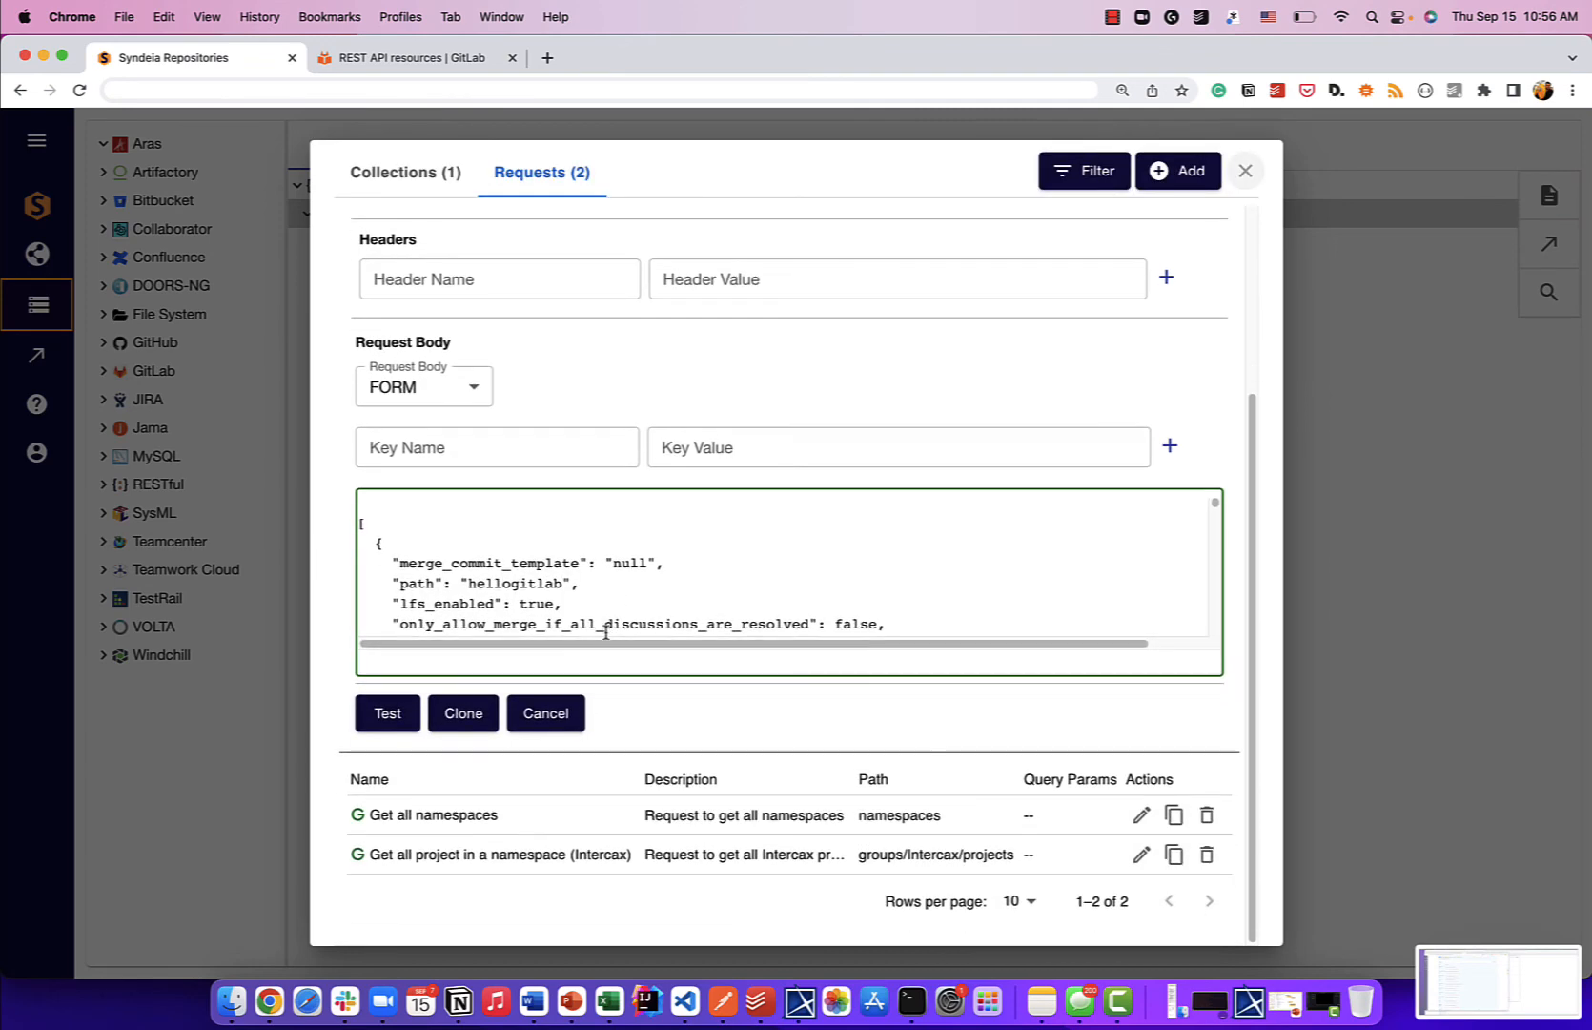
pyautogui.click(479, 717)
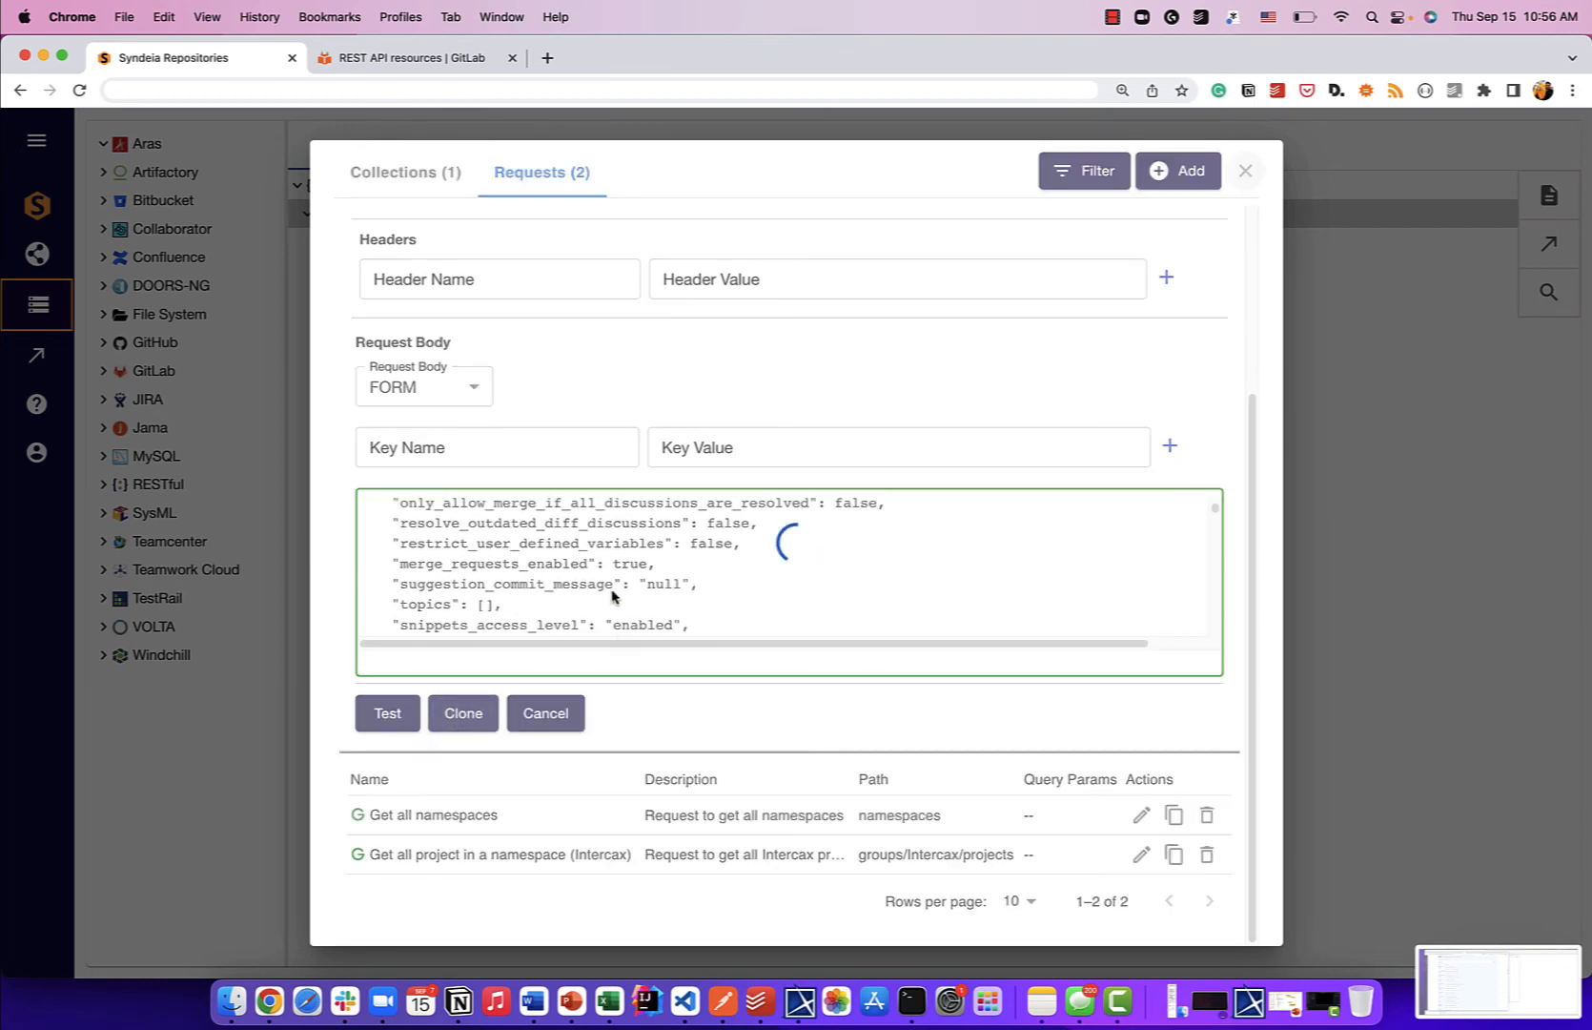
pyautogui.click(1247, 174)
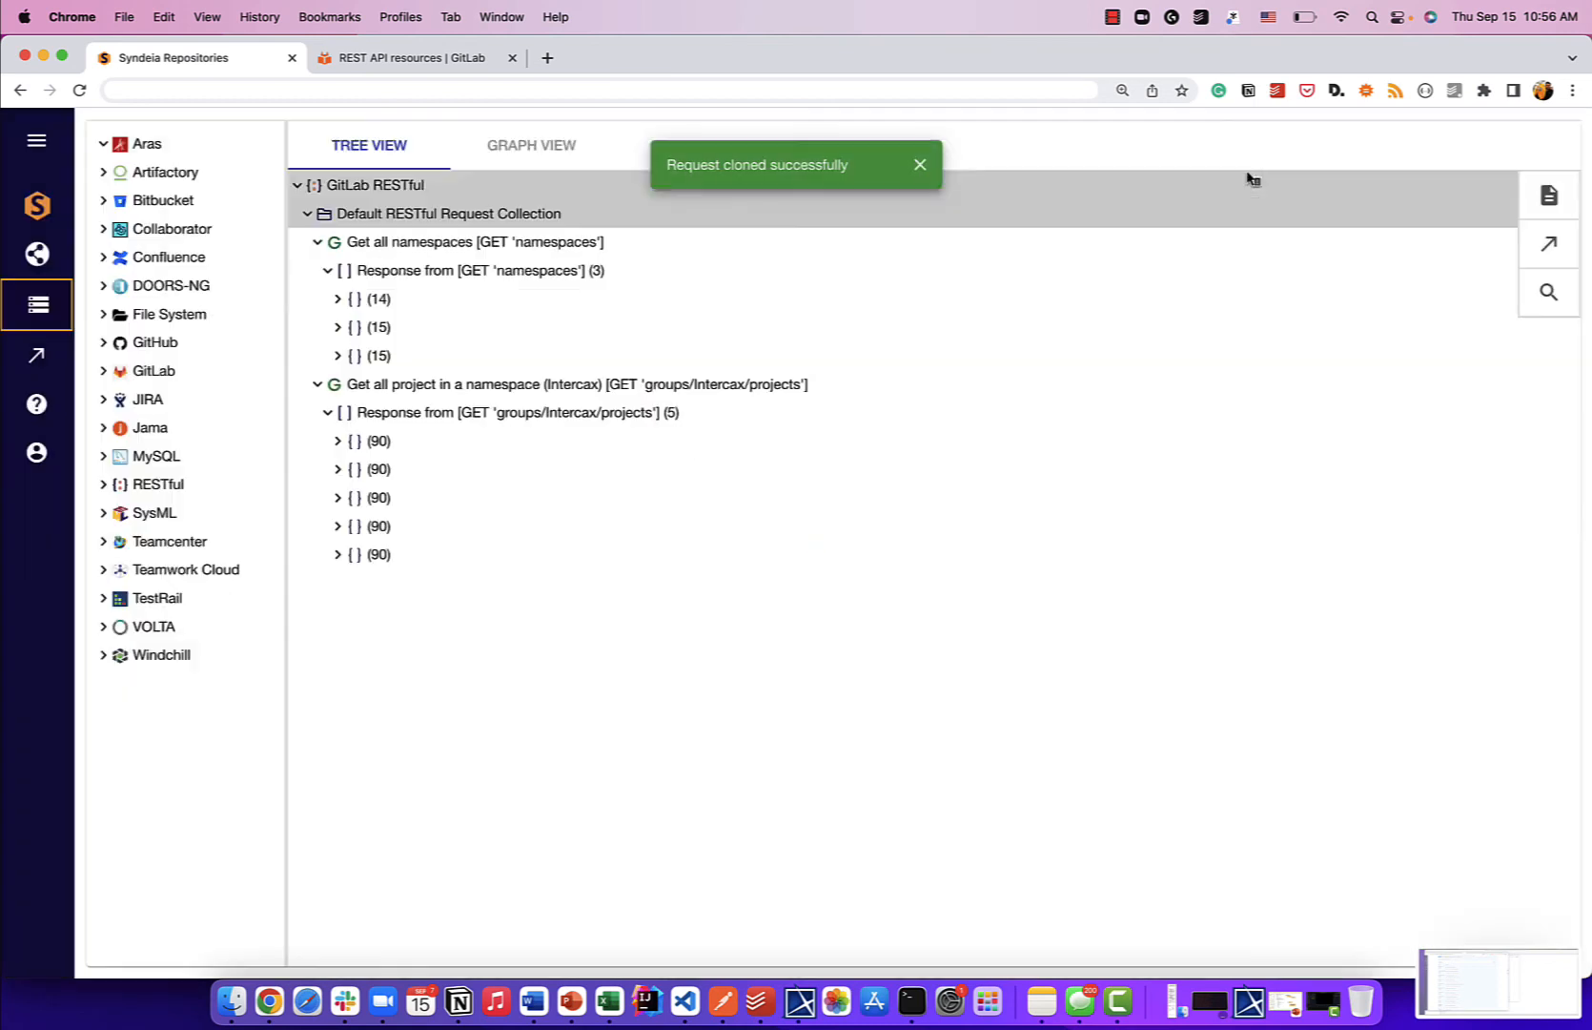
# Step: Refresh the Default RESTful Request Collection by collapsing and re-expanding it, and expand the owner's projects request down to its project's attributes
pyautogui.click(305, 216)
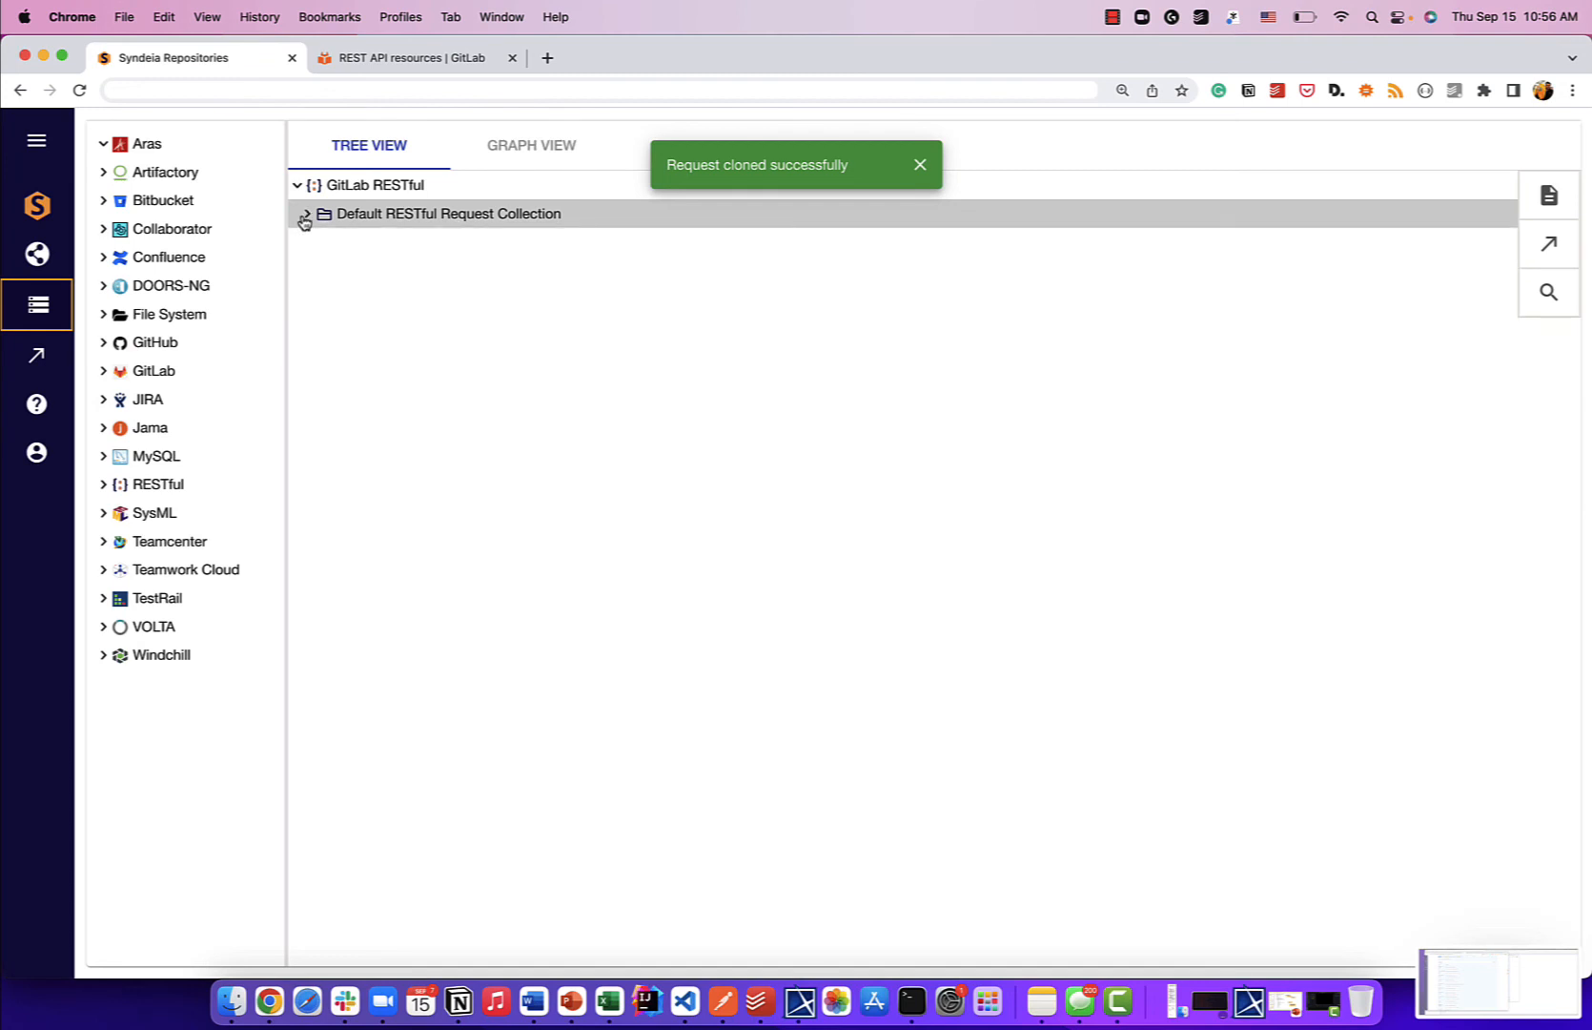
pyautogui.click(305, 215)
pyautogui.click(321, 302)
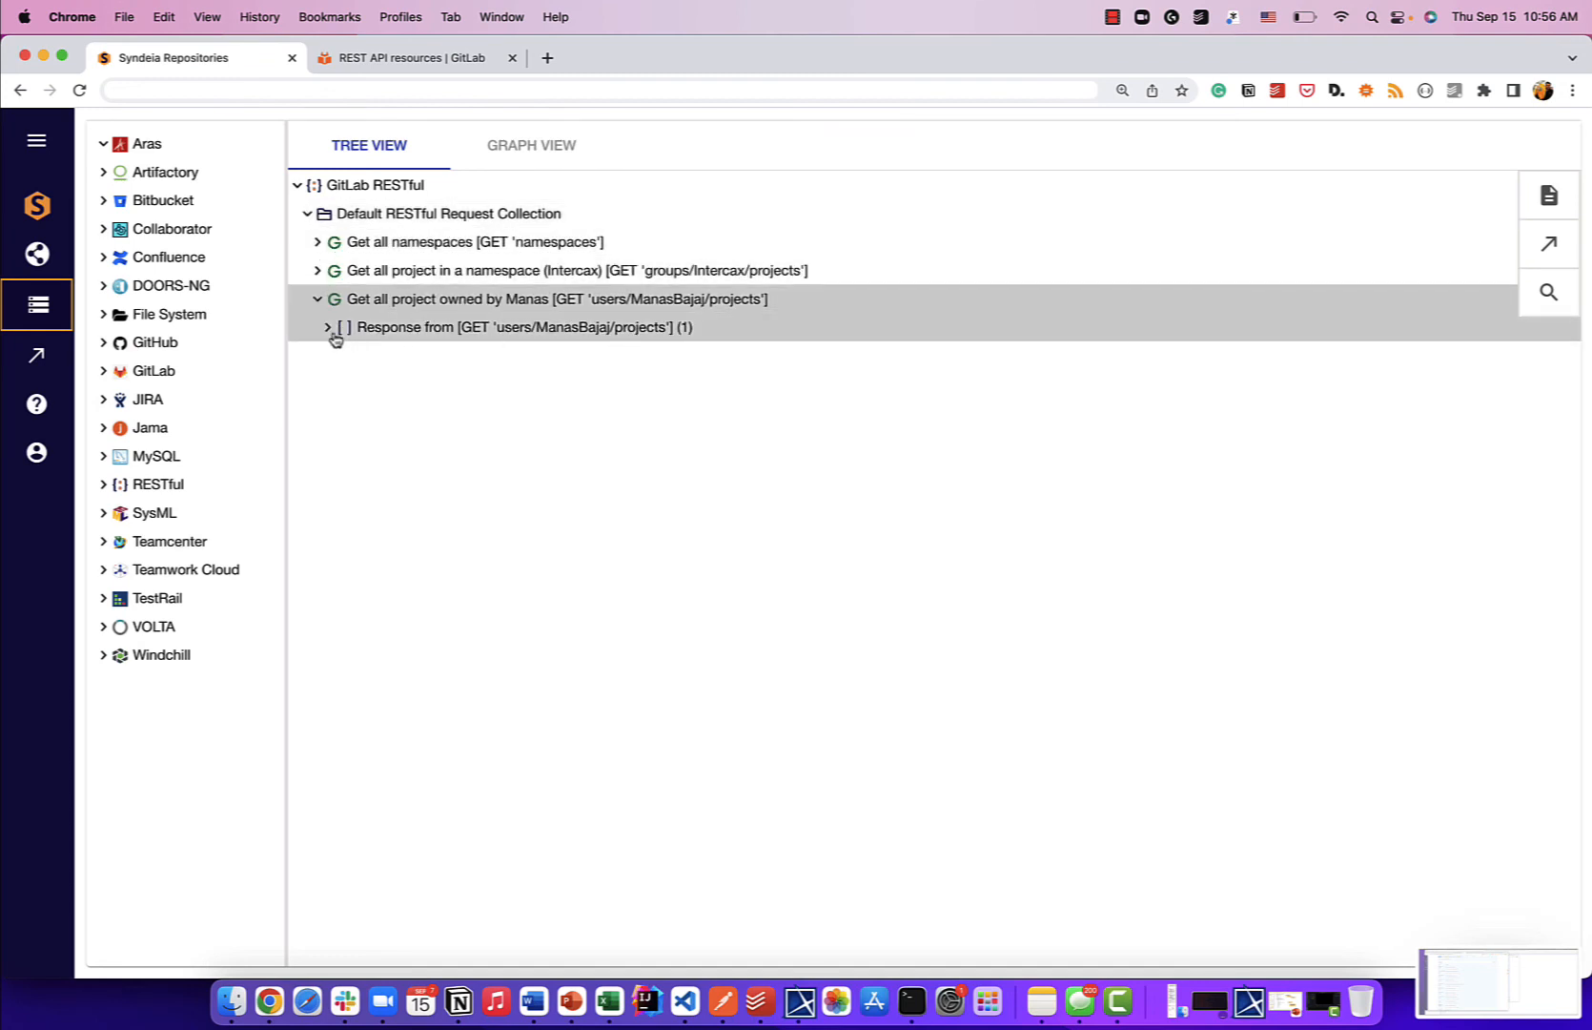
pyautogui.click(328, 328)
pyautogui.click(335, 356)
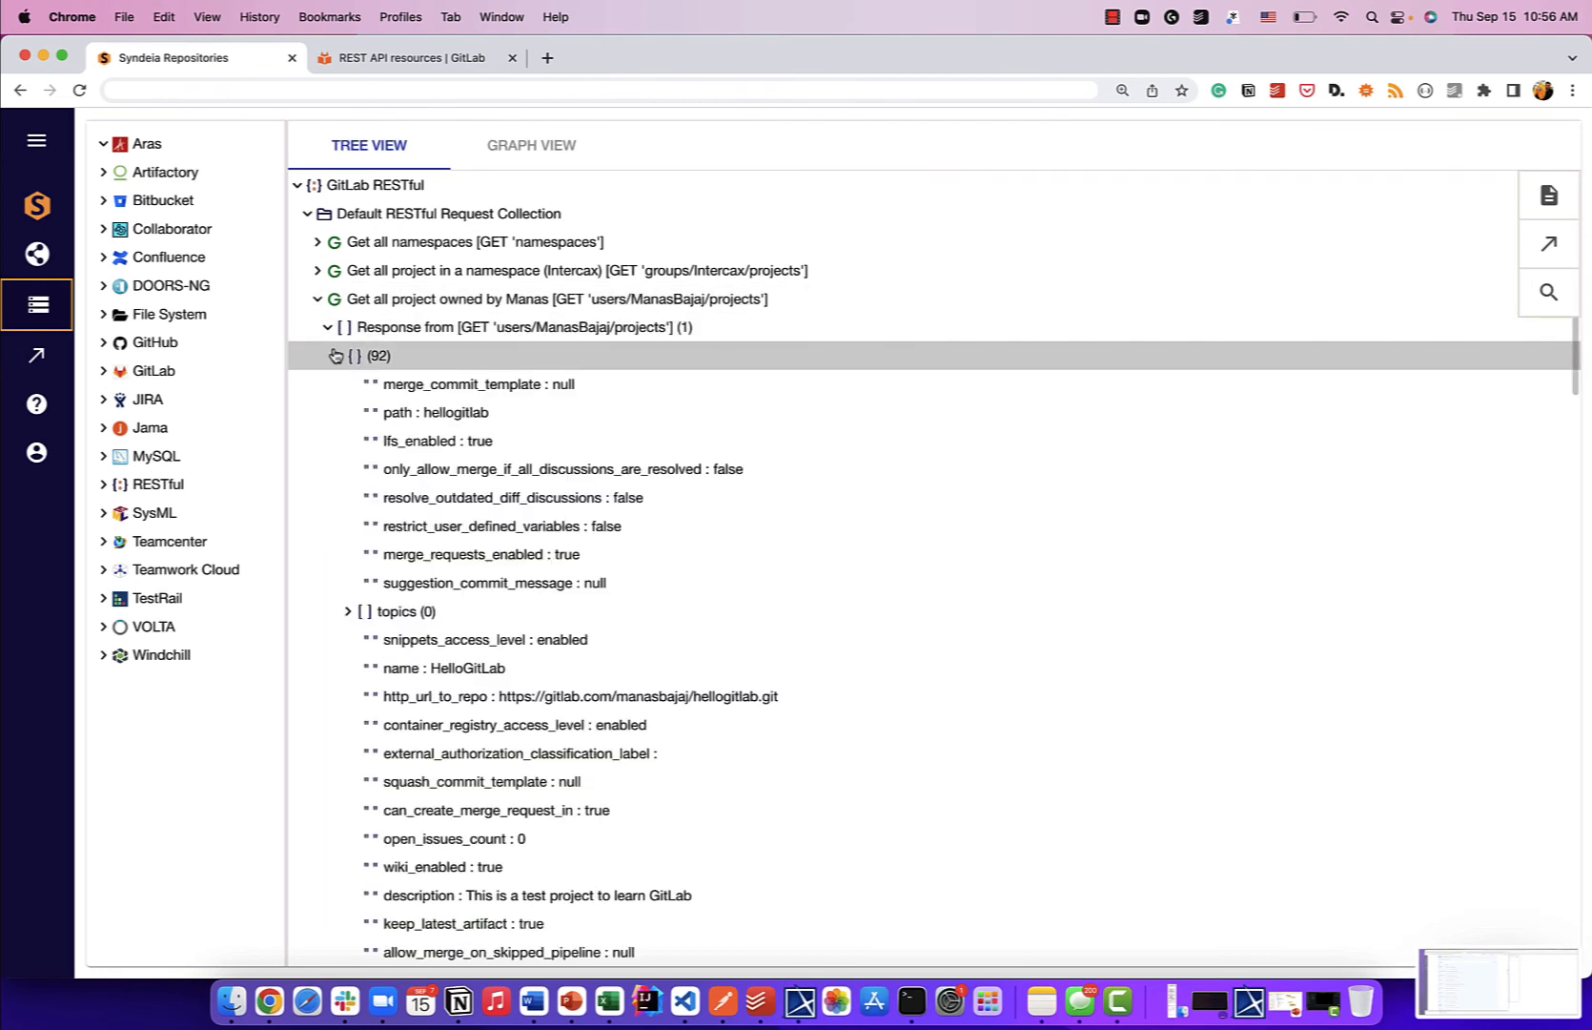
# Step: Look through the attributes of the owner's project and highlight the value of its name attribute
pyautogui.scroll(-2, 480, 502)
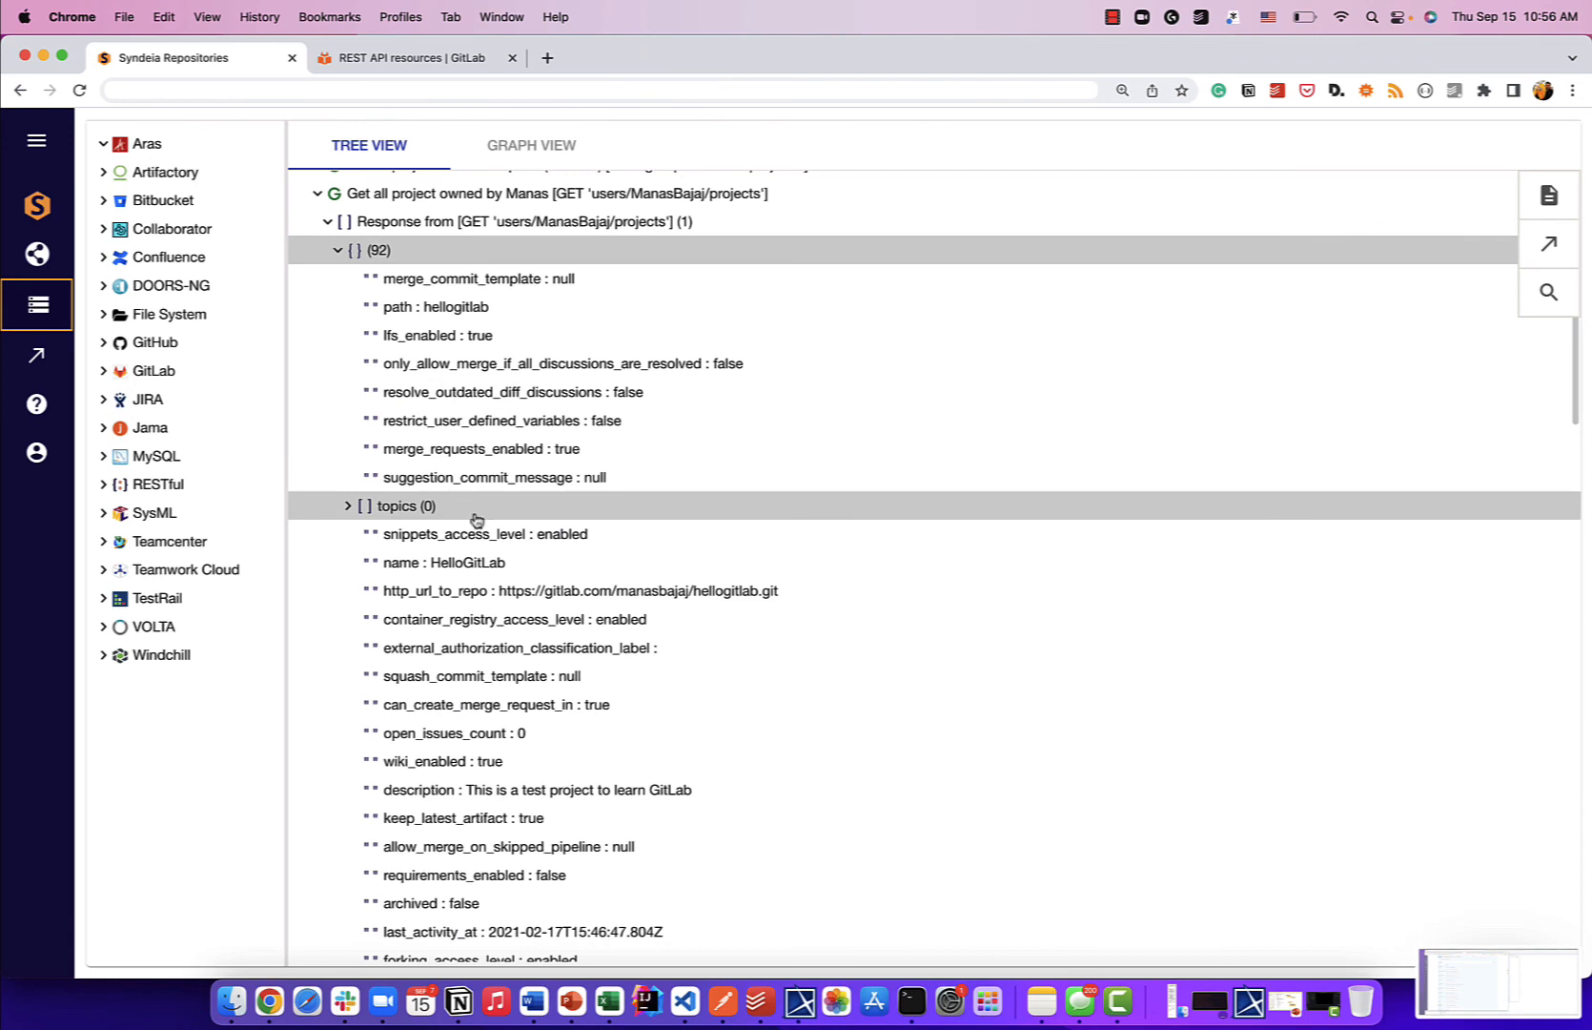
pyautogui.moveTo(430, 564); pyautogui.dragTo(516, 571)
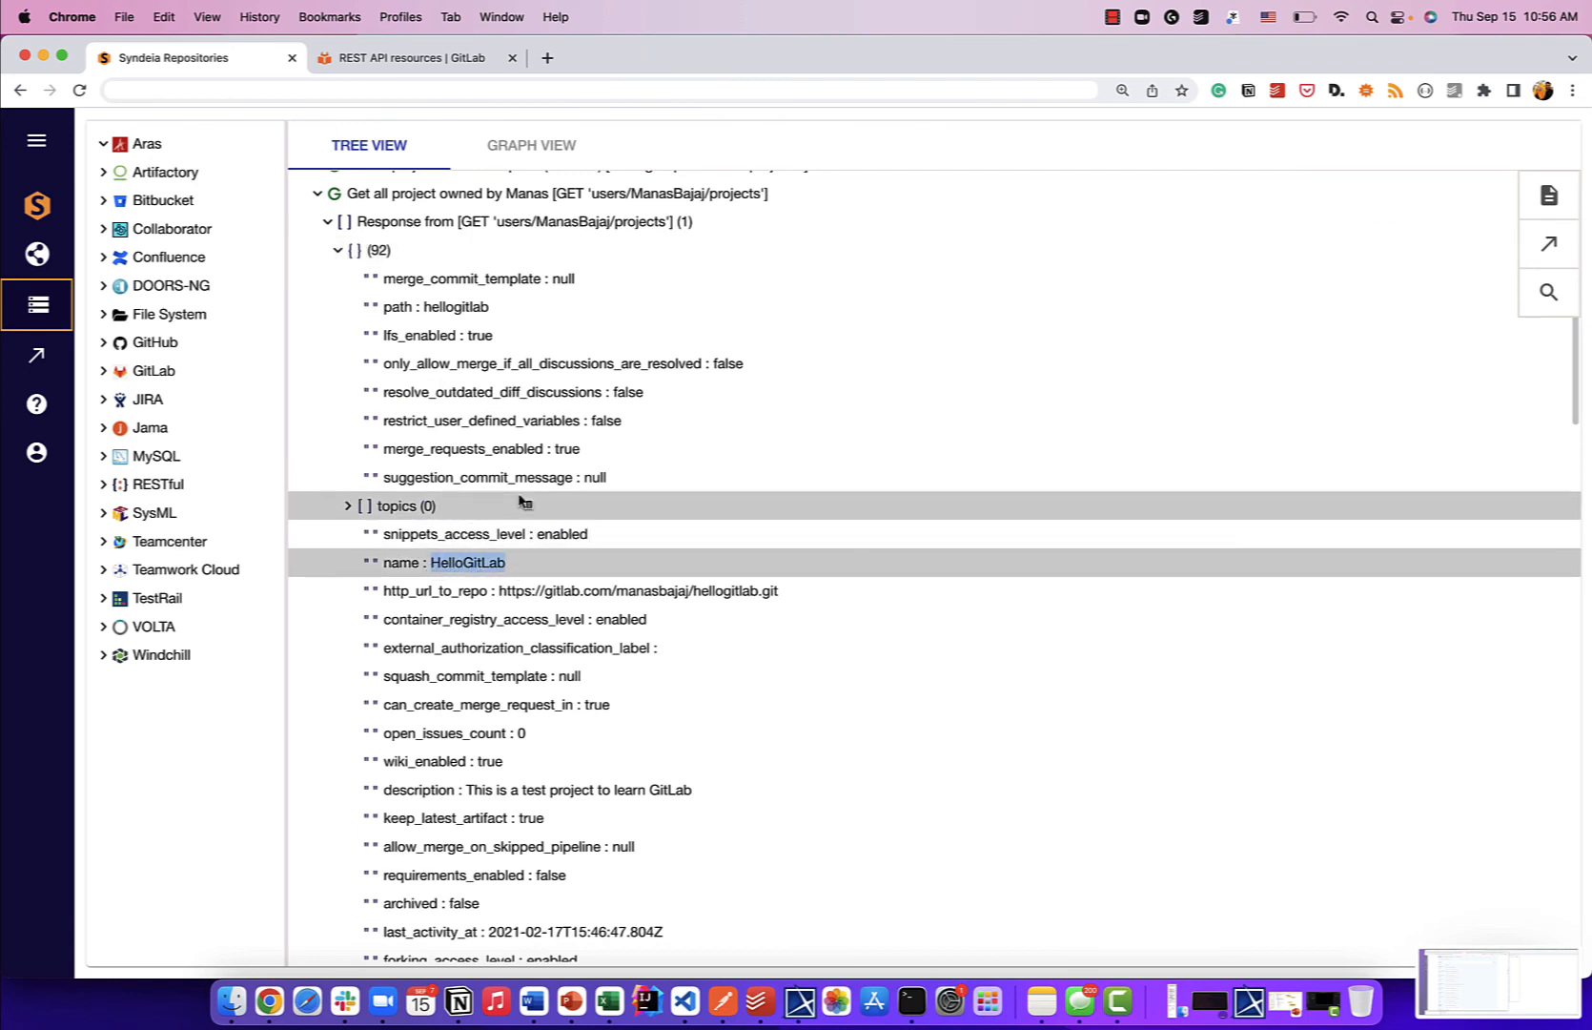
pyautogui.scroll(-2, 522, 505)
pyautogui.scroll(3, 522, 496)
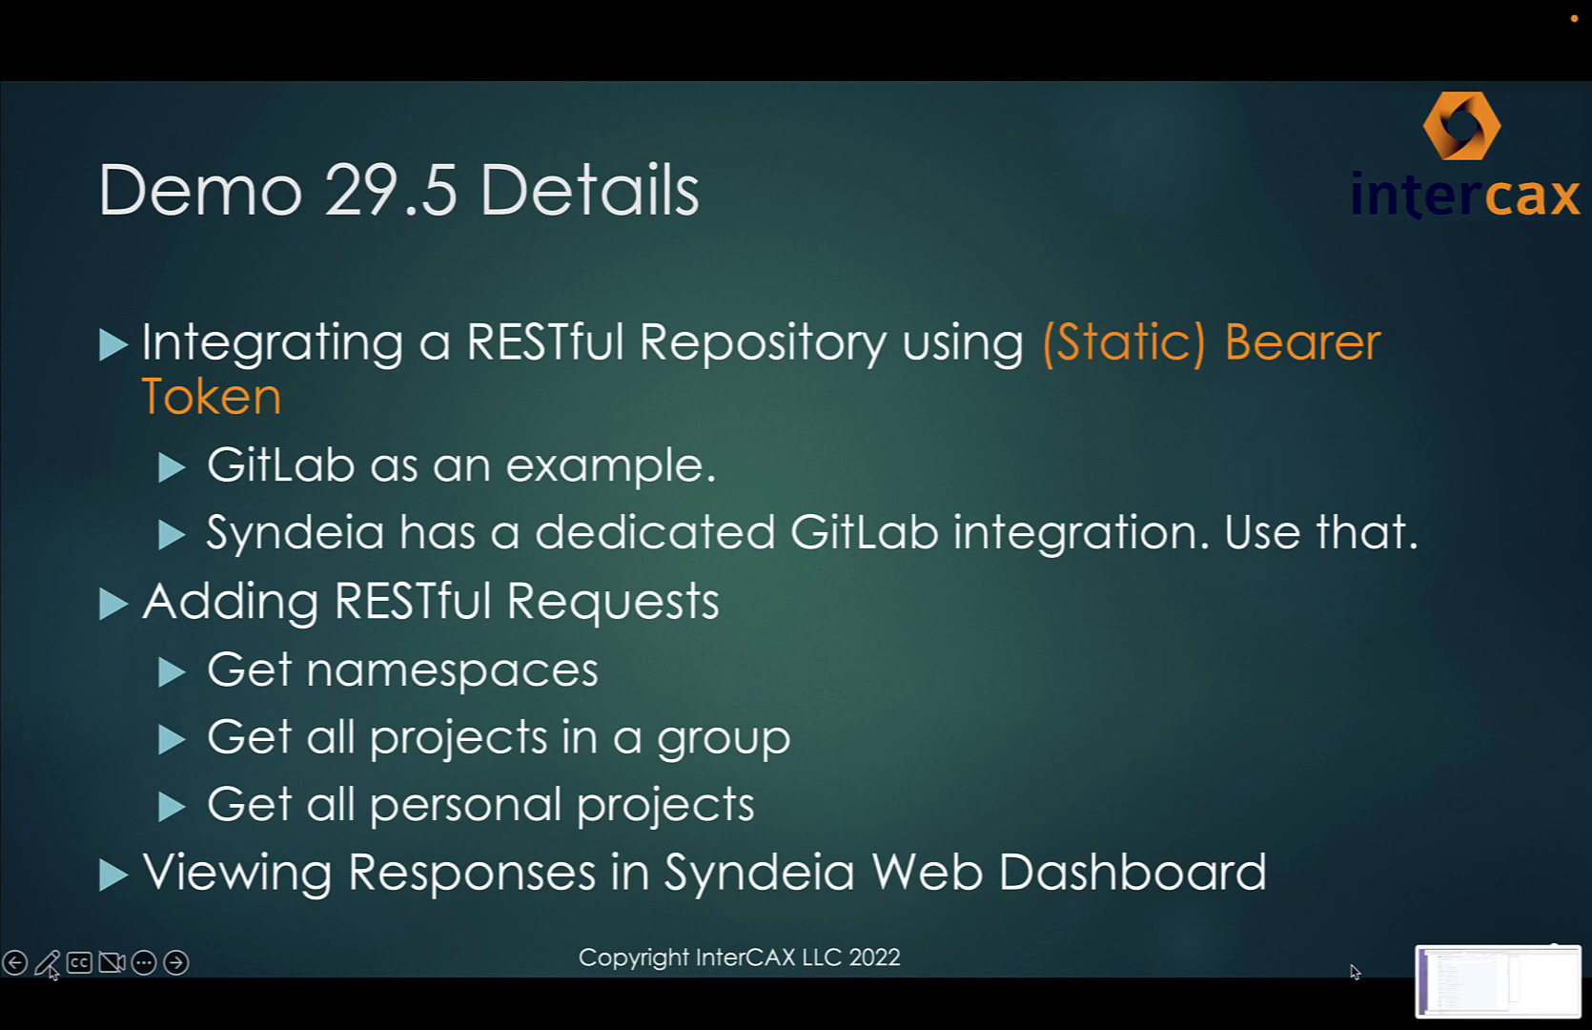
pyautogui.press('Right')
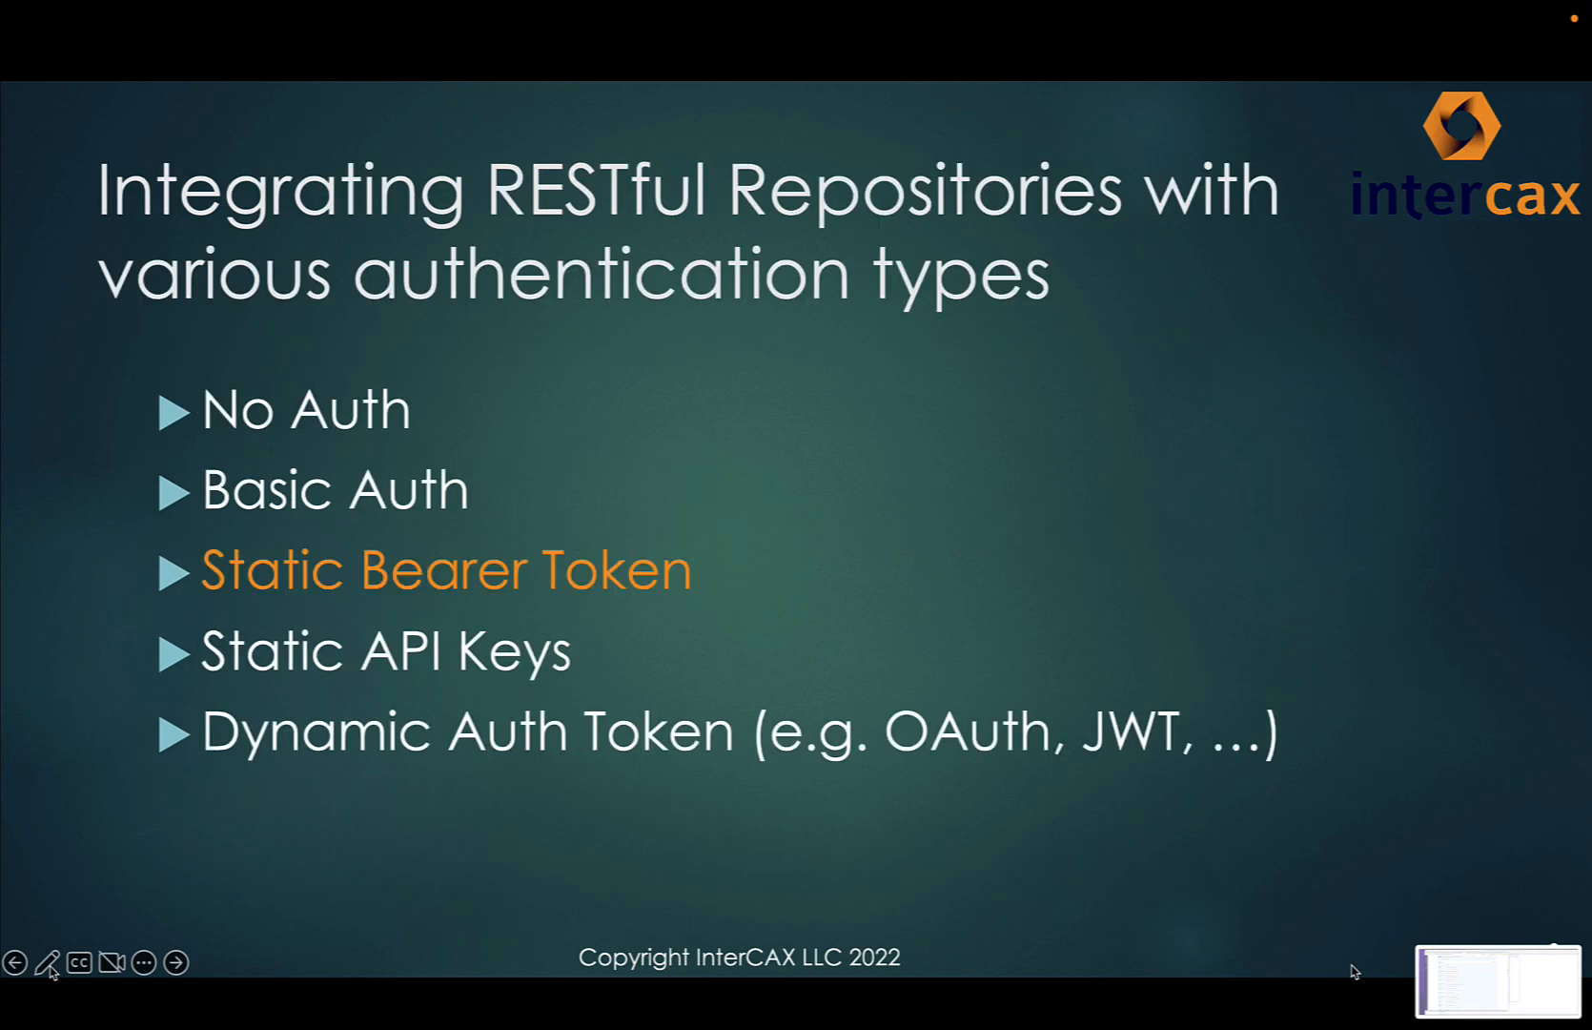